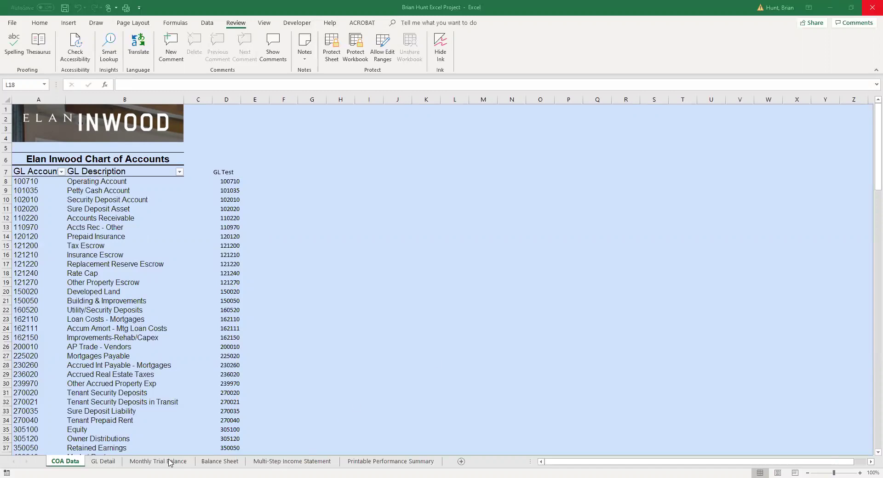
Look through the ledger transactions on the GL Detail sheet down to the Grand Total row
{"action": "left_click", "coordinate": [103, 462]}
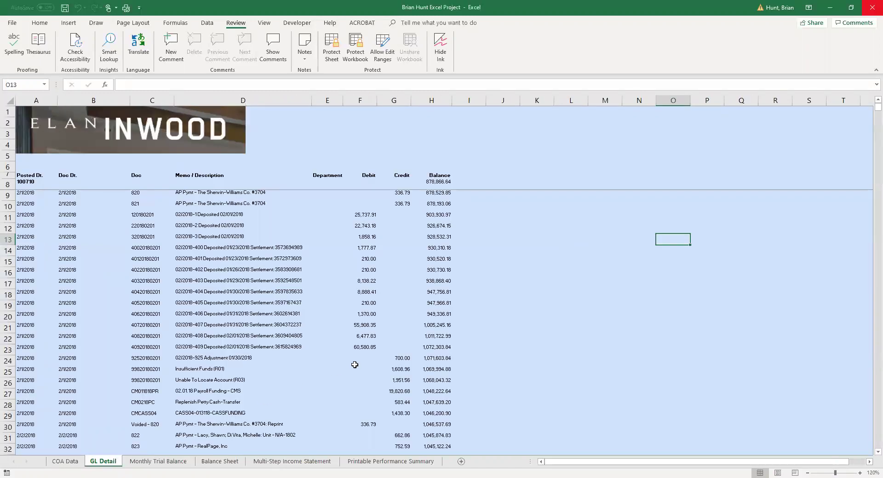
{"action": "scroll", "coordinate": [439, 323], "scroll_direction": "down", "scroll_amount": 4}
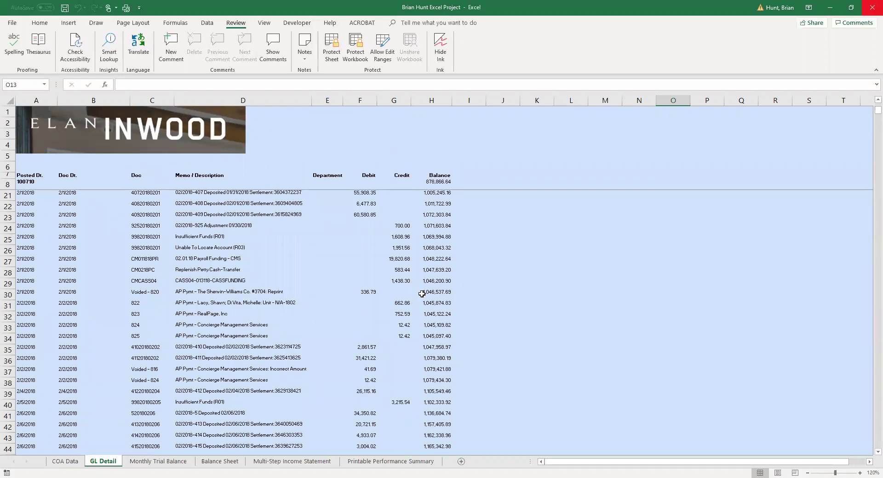
{"action": "scroll", "coordinate": [421, 294], "scroll_direction": "down", "scroll_amount": 4}
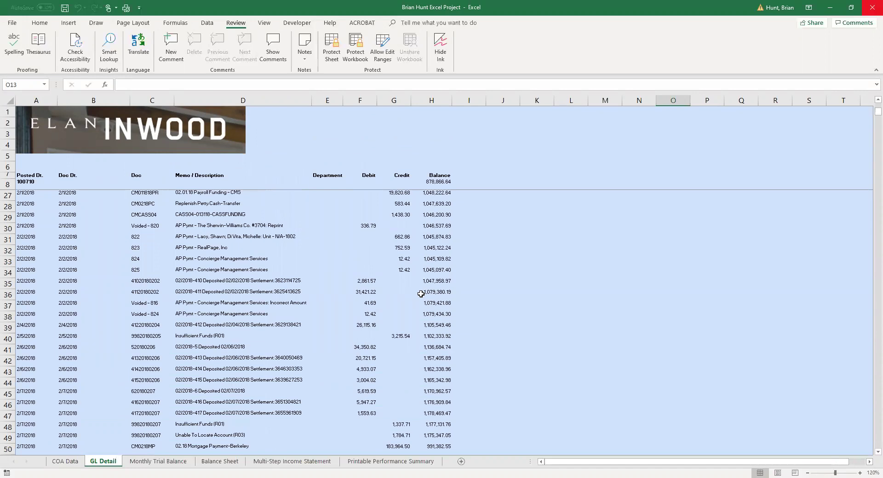
{"action": "scroll", "coordinate": [421, 293], "scroll_direction": "down", "scroll_amount": 6}
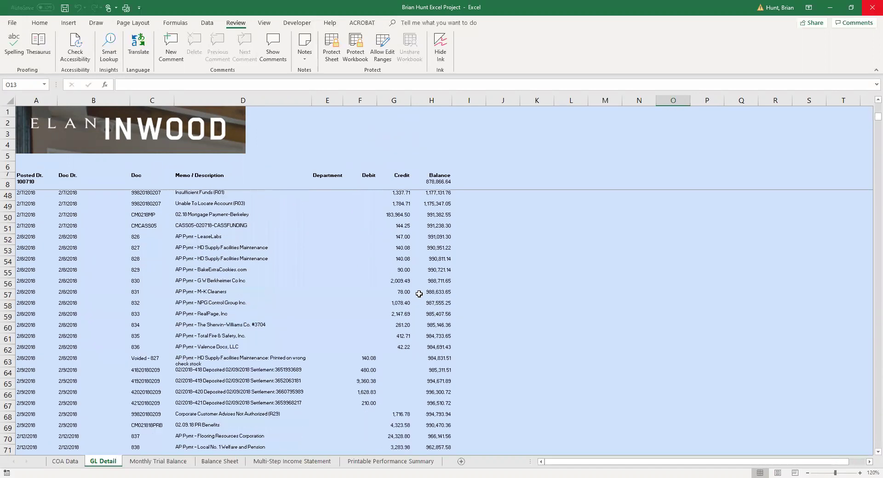
{"action": "scroll", "coordinate": [418, 294], "scroll_direction": "down", "scroll_amount": 7}
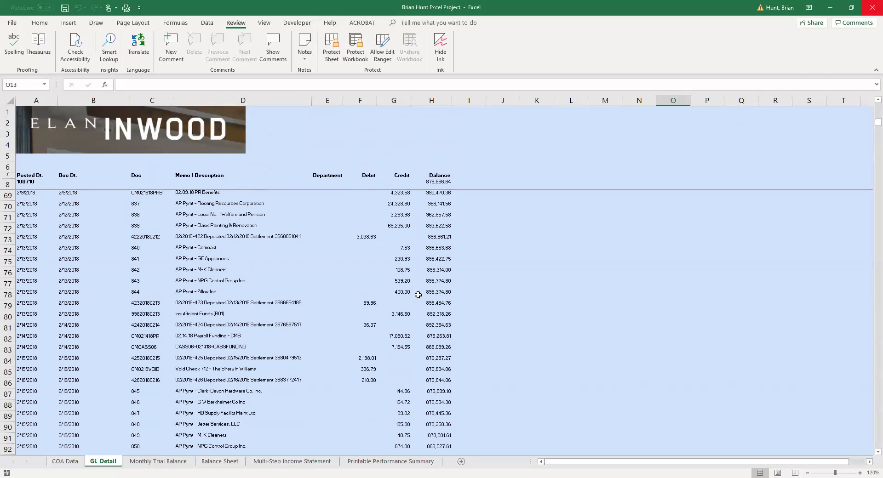
{"action": "scroll", "coordinate": [418, 294], "scroll_direction": "down", "scroll_amount": 17}
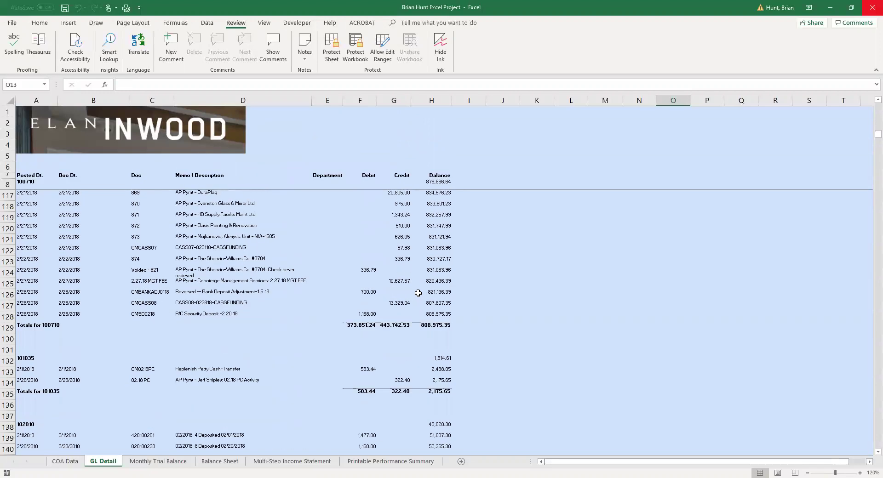
{"action": "scroll", "coordinate": [418, 293], "scroll_direction": "down", "scroll_amount": 15}
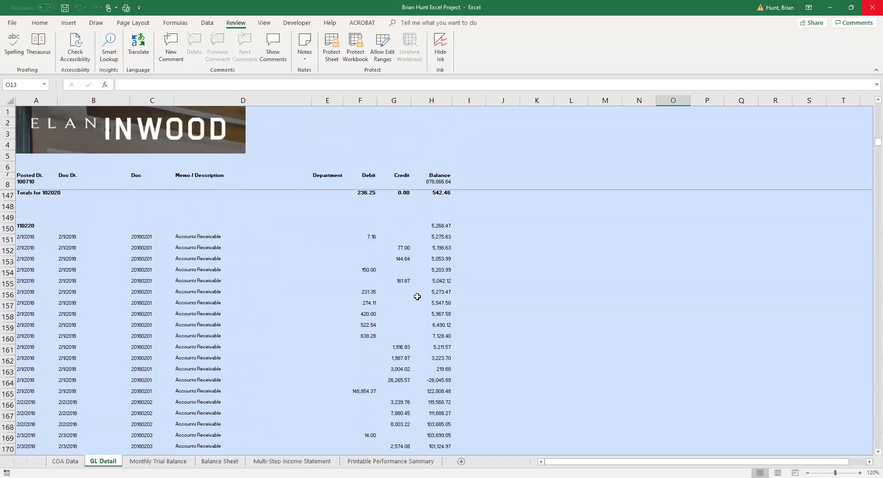
{"action": "scroll", "coordinate": [418, 295], "scroll_direction": "down", "scroll_amount": 13}
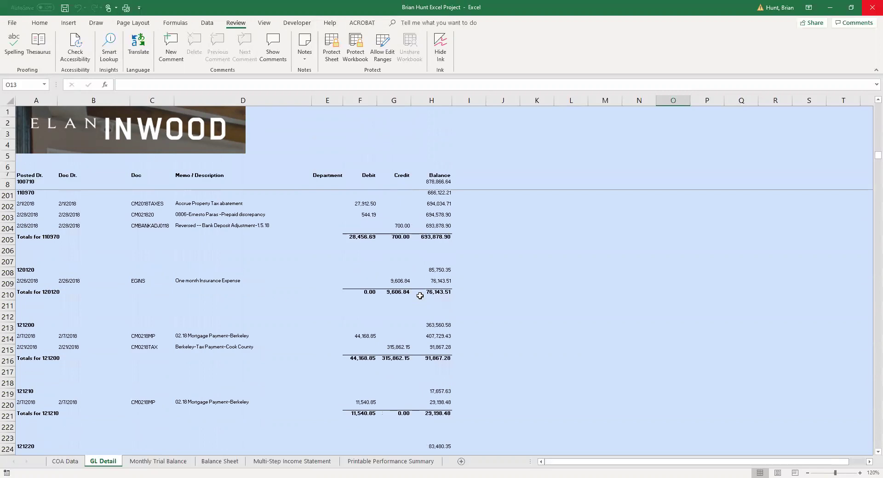
{"action": "scroll", "coordinate": [420, 294], "scroll_direction": "down", "scroll_amount": 10}
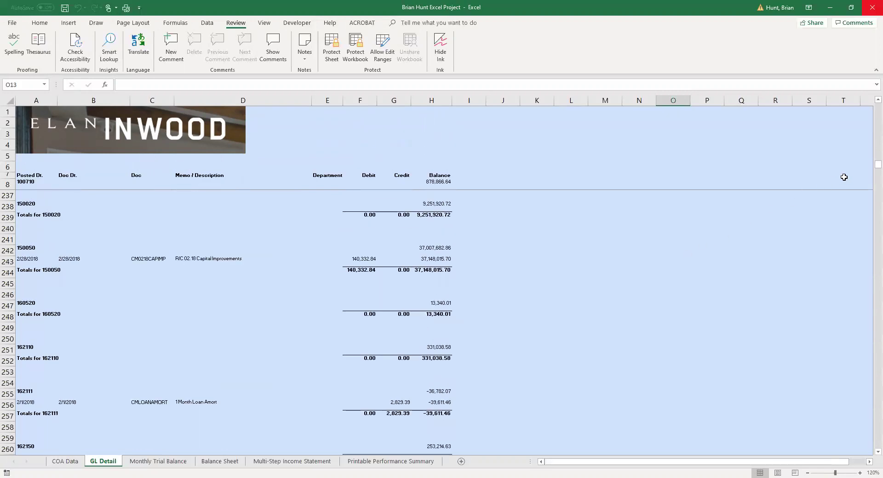
{"action": "left_click_drag", "start_coordinate": [870, 168], "coordinate": [871, 446]}
{"action": "scroll", "coordinate": [646, 386], "scroll_direction": "down", "scroll_amount": 8}
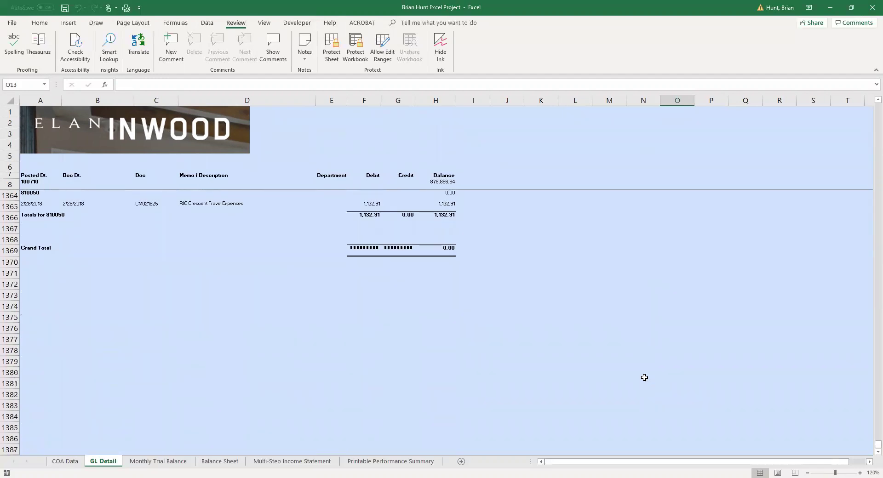
{"action": "left_click", "coordinate": [516, 317]}
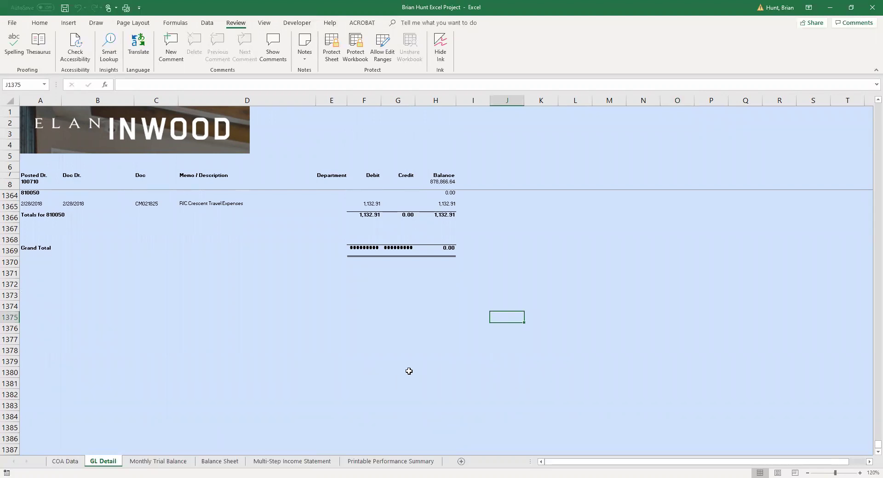
Go back up through the account totals to the early February transactions near the start of the GL Detail sheet
{"action": "scroll", "coordinate": [408, 368], "scroll_direction": "up", "scroll_amount": 20}
{"action": "scroll", "coordinate": [406, 328], "scroll_direction": "up", "scroll_amount": 20}
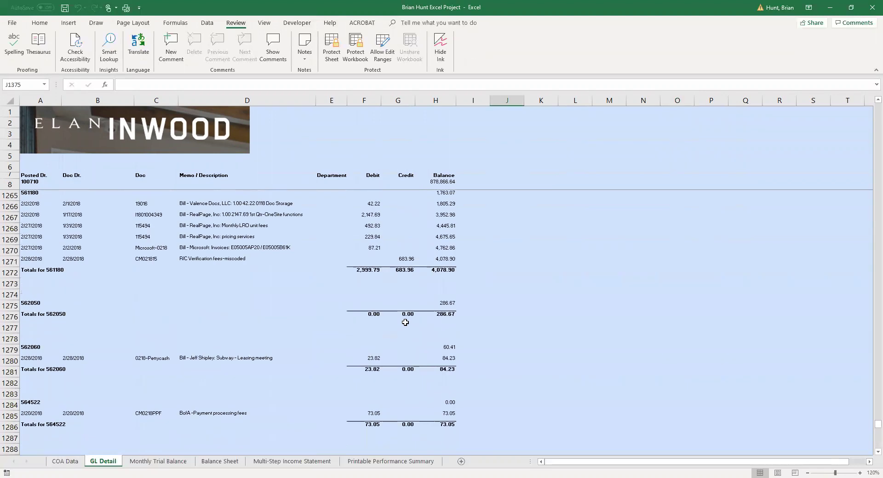
{"action": "scroll", "coordinate": [402, 314], "scroll_direction": "up", "scroll_amount": 14}
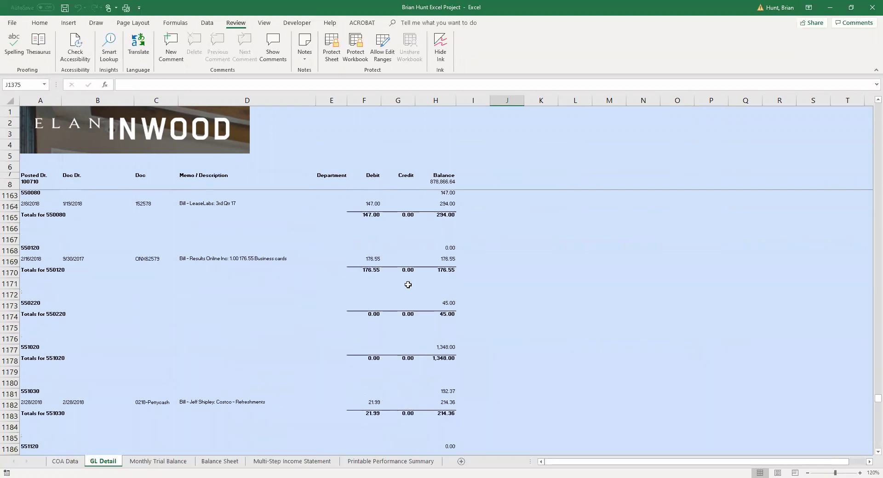
{"action": "left_click_drag", "start_coordinate": [869, 396], "coordinate": [869, 112]}
{"action": "left_click", "coordinate": [802, 211]}
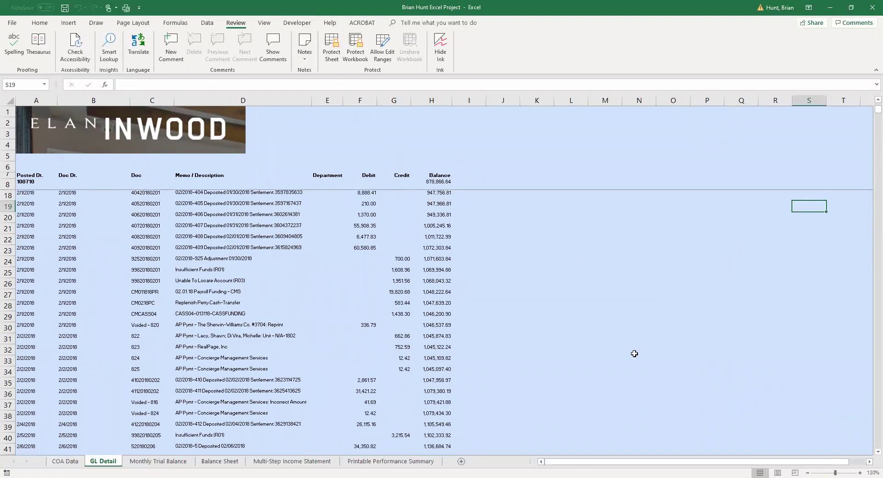
{"action": "left_click", "coordinate": [581, 382]}
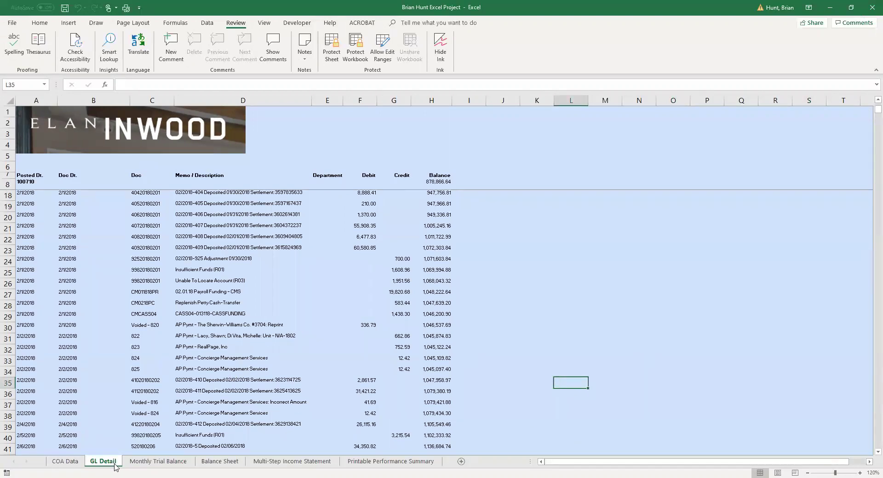
Open the Printable Performance Summary sheet and switch it to page break preview
{"action": "left_click", "coordinate": [355, 465]}
{"action": "left_click", "coordinate": [645, 383]}
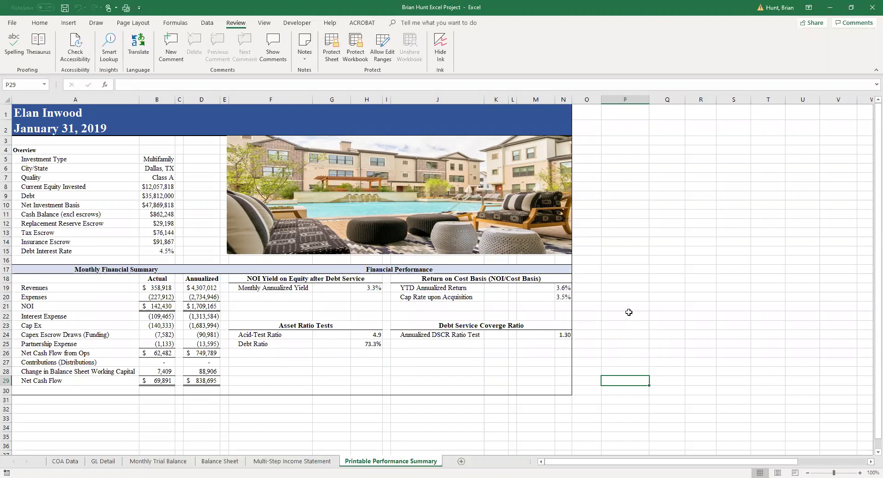
{"action": "left_click", "coordinate": [107, 462]}
{"action": "left_click", "coordinate": [391, 461]}
{"action": "left_click", "coordinate": [138, 462], "text": "ctrl"}
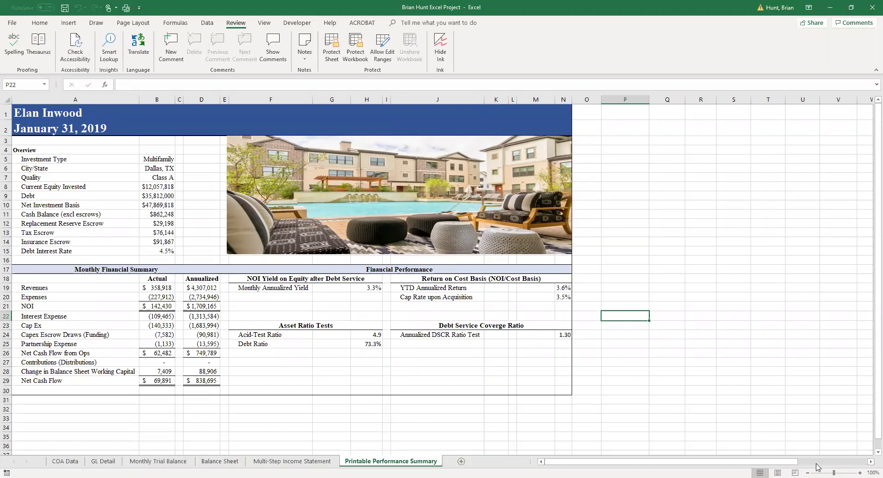
{"action": "left_click", "coordinate": [795, 473]}
Revisit the GL Detail transactions, and examine the Actual and Annualized figures on the Printable Performance Summary sheet
{"action": "left_click", "coordinate": [97, 462]}
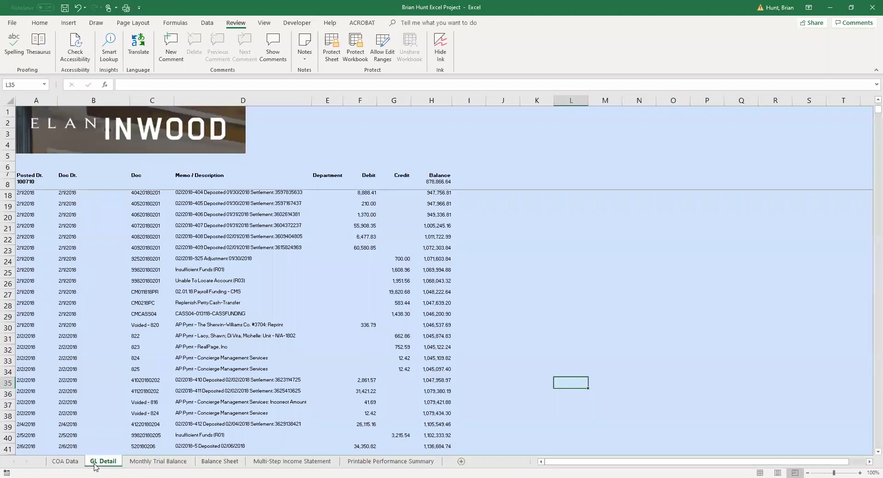
{"action": "scroll", "coordinate": [350, 355], "scroll_direction": "down", "scroll_amount": 5}
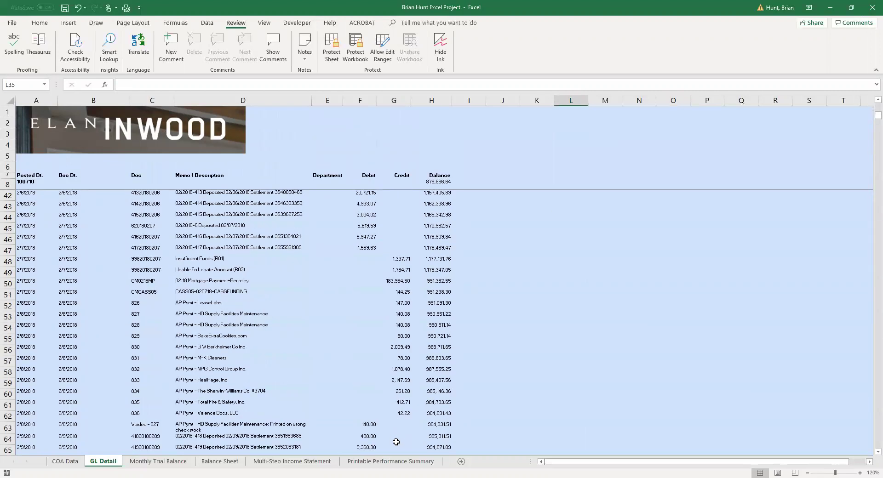
{"action": "left_click", "coordinate": [394, 461]}
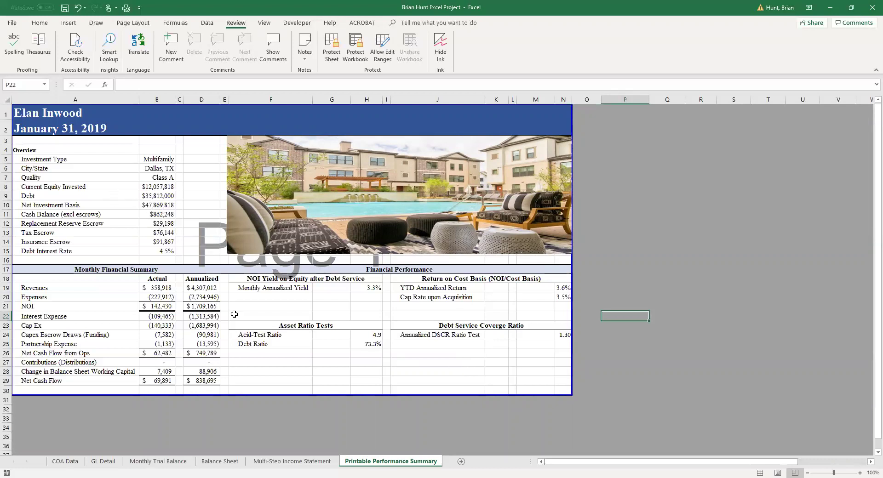
{"action": "left_click", "coordinate": [197, 315]}
{"action": "left_click", "coordinate": [160, 292]}
{"action": "left_click", "coordinate": [628, 330]}
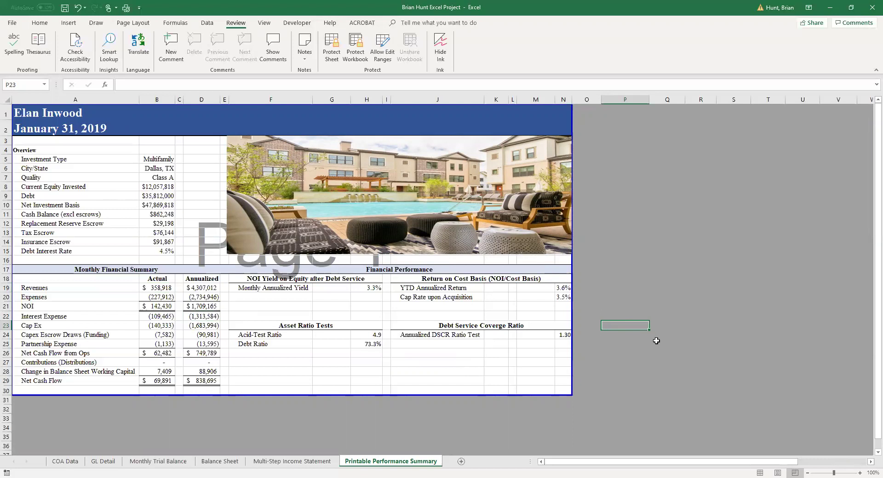
Check the print preview of the Printable Performance Summary sheet and return to the worksheet
{"action": "key", "text": "ctrl+p"}
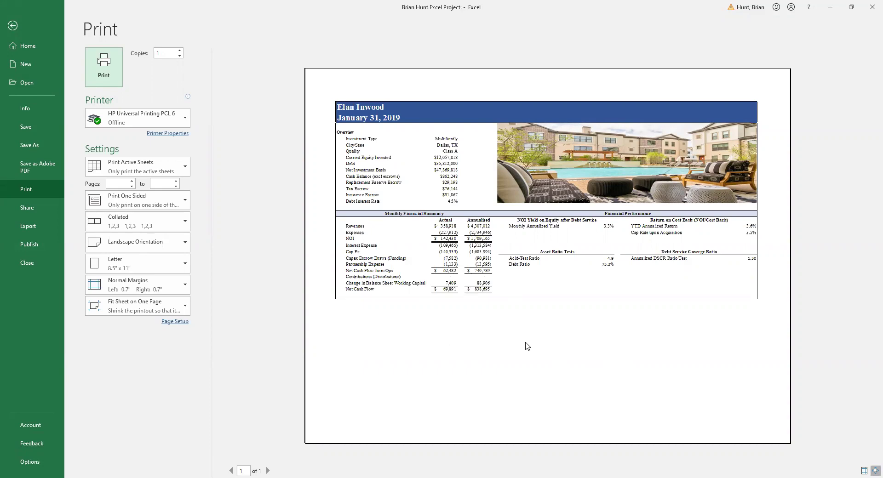
{"action": "left_click", "coordinate": [12, 25]}
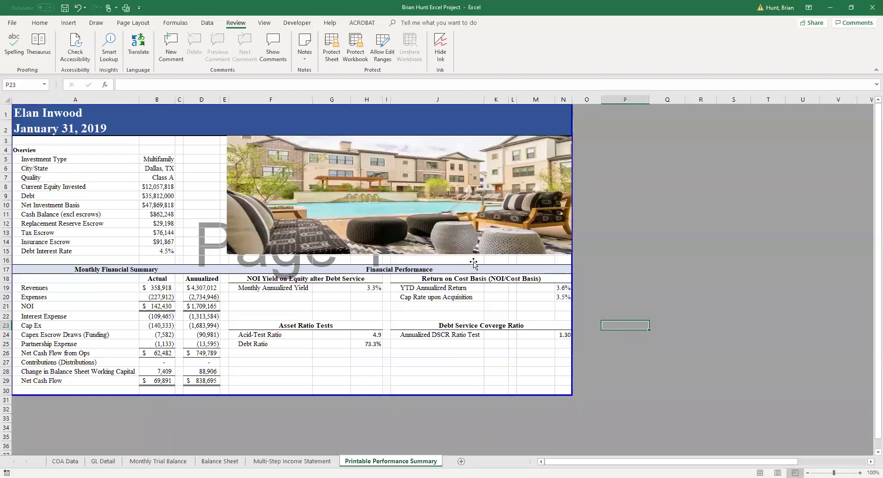
{"action": "left_click", "coordinate": [615, 333]}
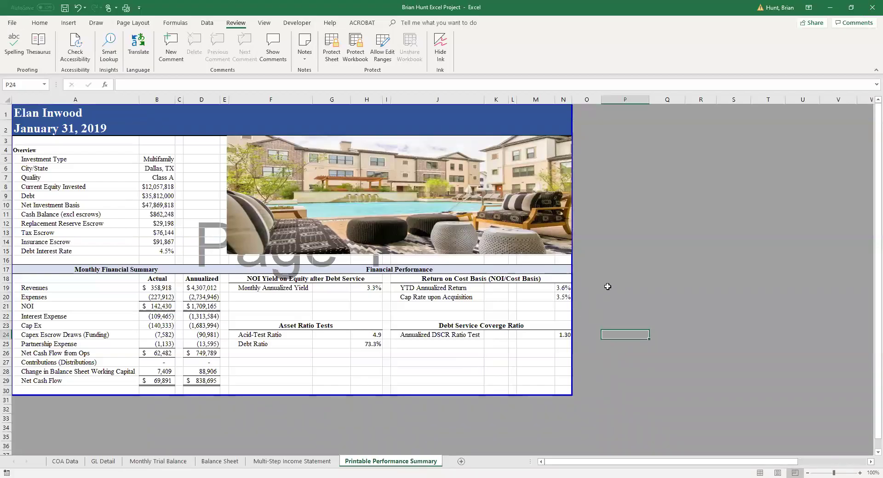
Look through the account sections on the GL Detail sheet again and return to the Printable Performance Summary sheet
{"action": "left_click", "coordinate": [103, 461]}
{"action": "scroll", "coordinate": [412, 342], "scroll_direction": "down", "scroll_amount": 3}
{"action": "scroll", "coordinate": [414, 341], "scroll_direction": "down", "scroll_amount": 19}
{"action": "scroll", "coordinate": [404, 326], "scroll_direction": "down", "scroll_amount": 20}
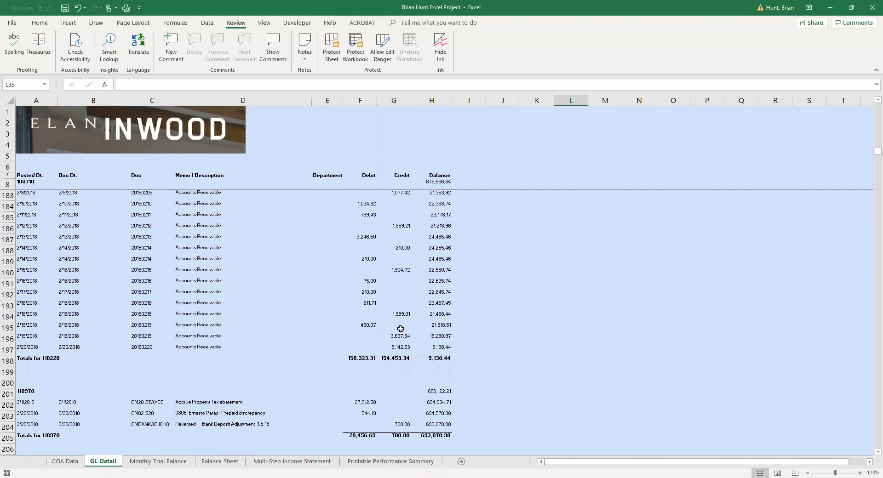
{"action": "scroll", "coordinate": [400, 329], "scroll_direction": "down", "scroll_amount": 17}
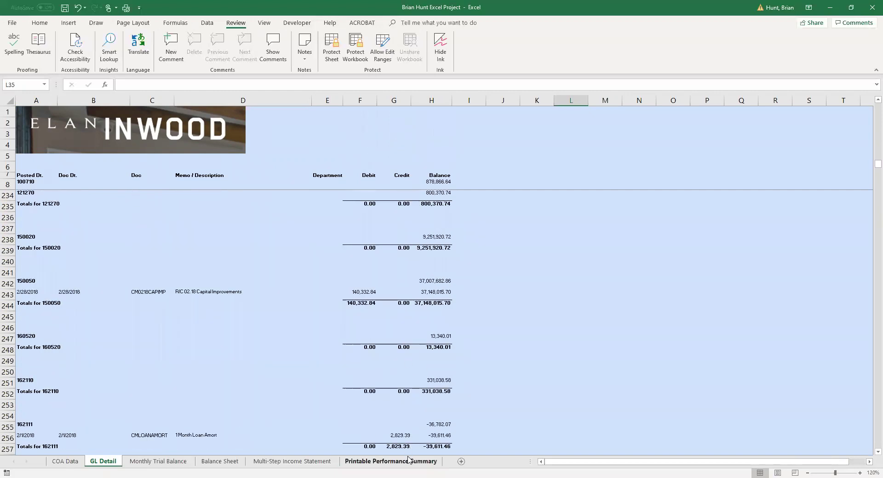
{"action": "left_click", "coordinate": [408, 461]}
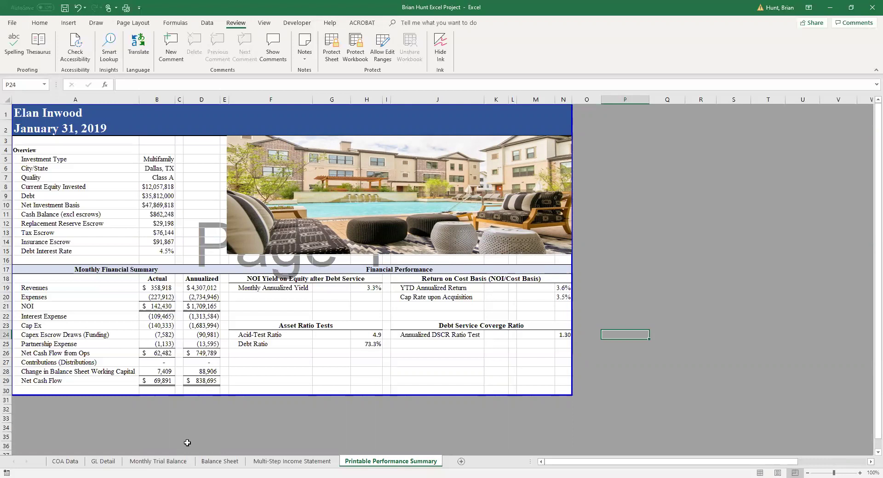
Open the Monthly Trial Balance sheet, look over its columns and review all pages in its print preview
{"action": "left_click", "coordinate": [171, 461]}
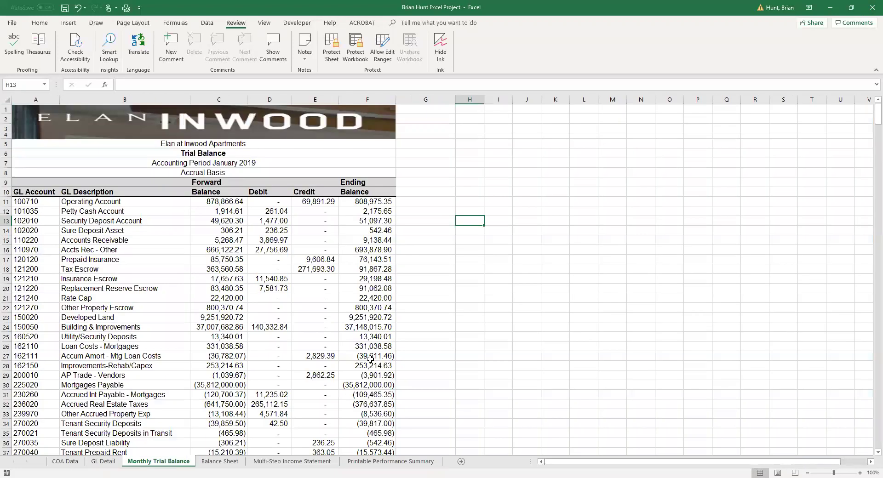
{"action": "left_click", "coordinate": [502, 308]}
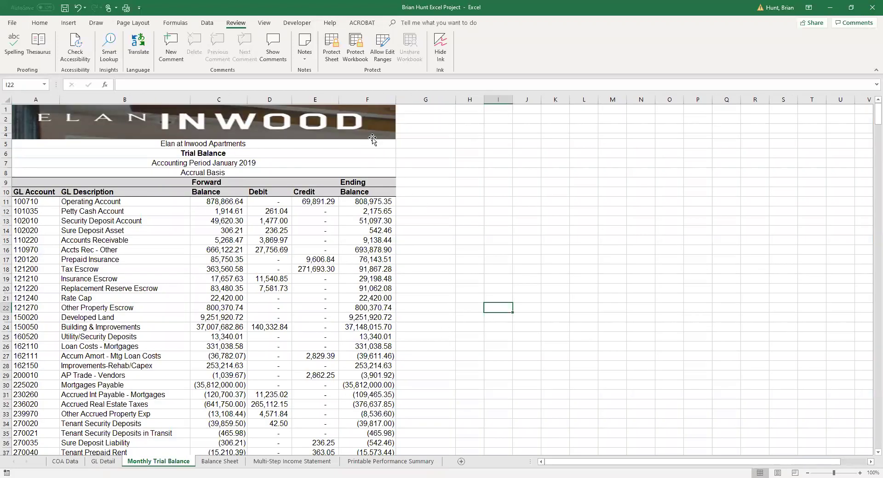
{"action": "left_click", "coordinate": [437, 184]}
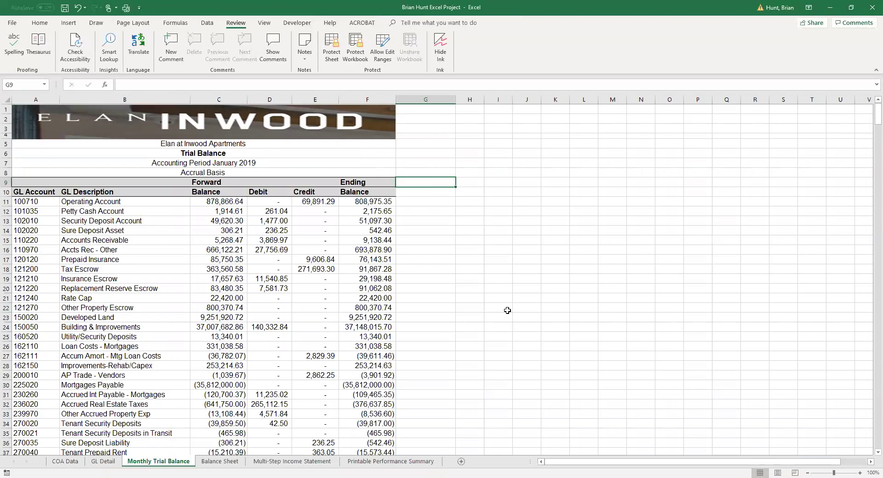
{"action": "key", "text": "ctrl+p"}
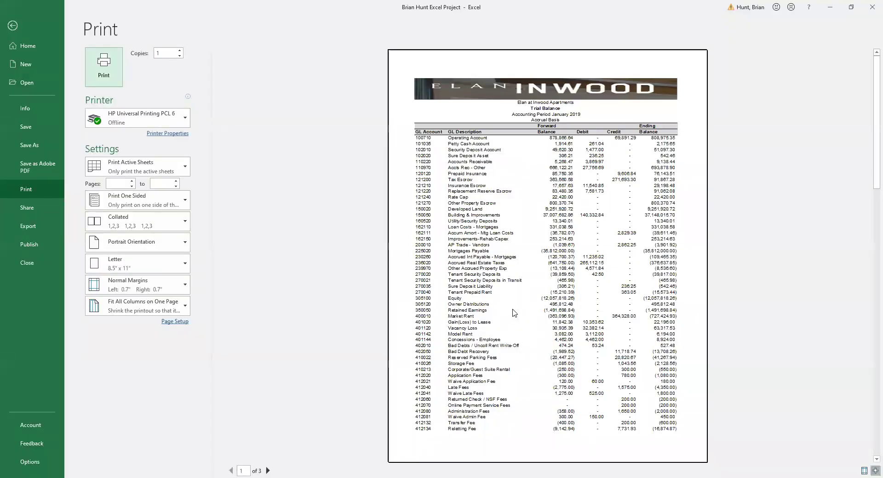
{"action": "scroll", "coordinate": [522, 311], "scroll_direction": "down", "scroll_amount": 2}
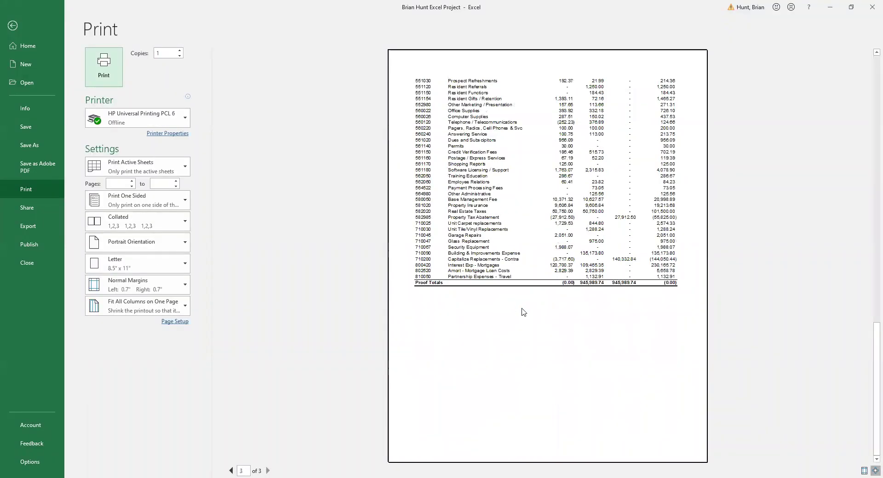
{"action": "scroll", "coordinate": [523, 312], "scroll_direction": "up", "scroll_amount": 2}
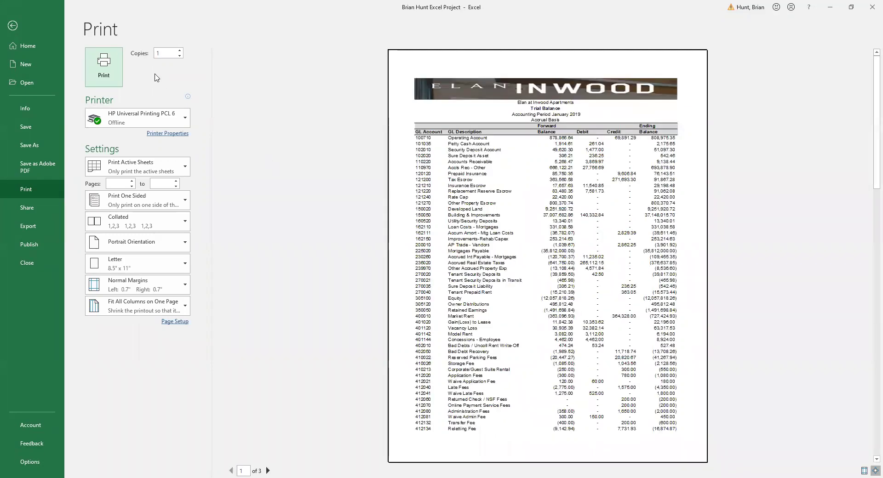
{"action": "left_click", "coordinate": [28, 28]}
Inspect the formulas for the Sure Deposit Asset ending and forward balances and the Accts Rec - Other description
{"action": "left_click", "coordinate": [376, 229]}
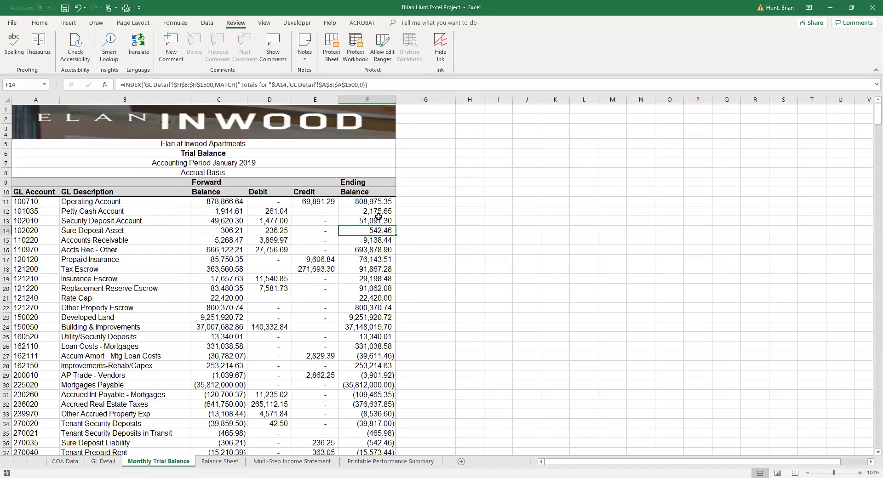
{"action": "left_click", "coordinate": [226, 229]}
{"action": "left_click", "coordinate": [89, 250]}
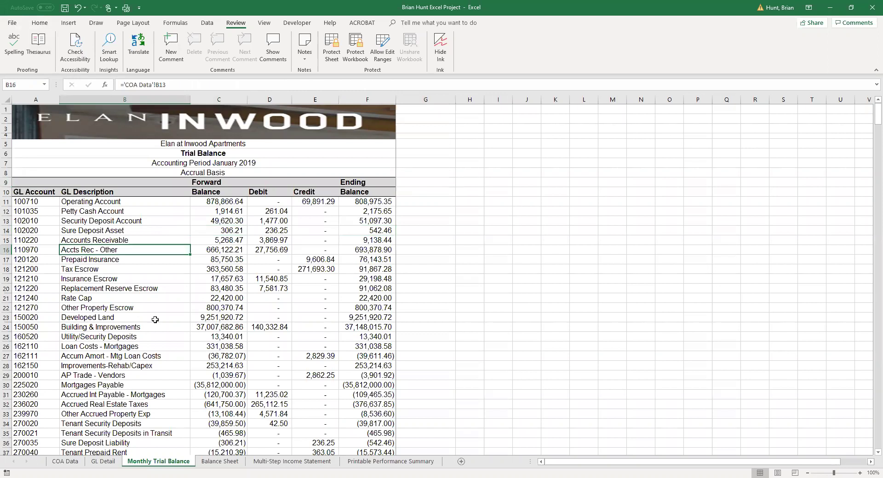
Glance at the GL Detail sheet, return to Monthly Trial Balance and inspect the Accum Amort - Mtg Loan Costs forward balance formula
{"action": "left_click", "coordinate": [103, 461]}
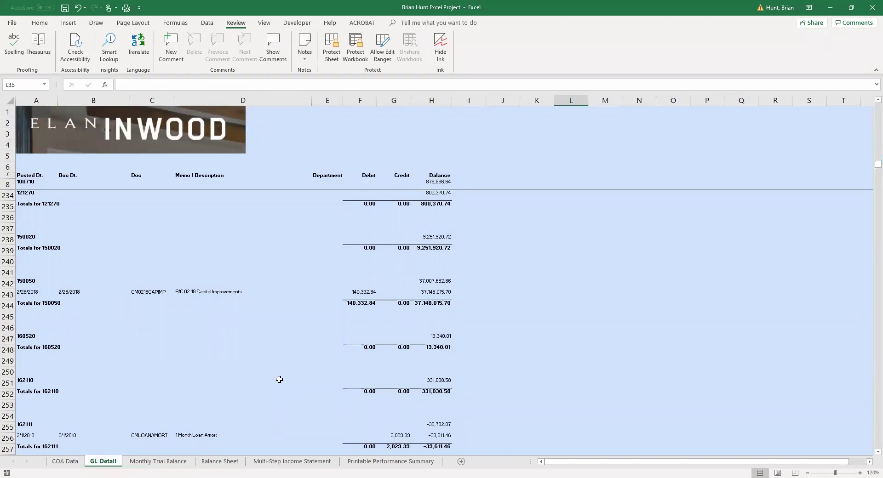
{"action": "left_click", "coordinate": [167, 461]}
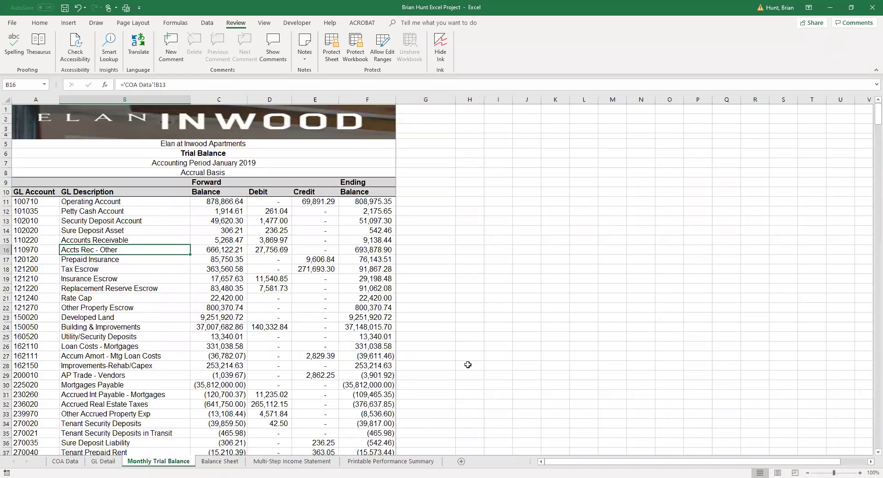
{"action": "left_click", "coordinate": [469, 346]}
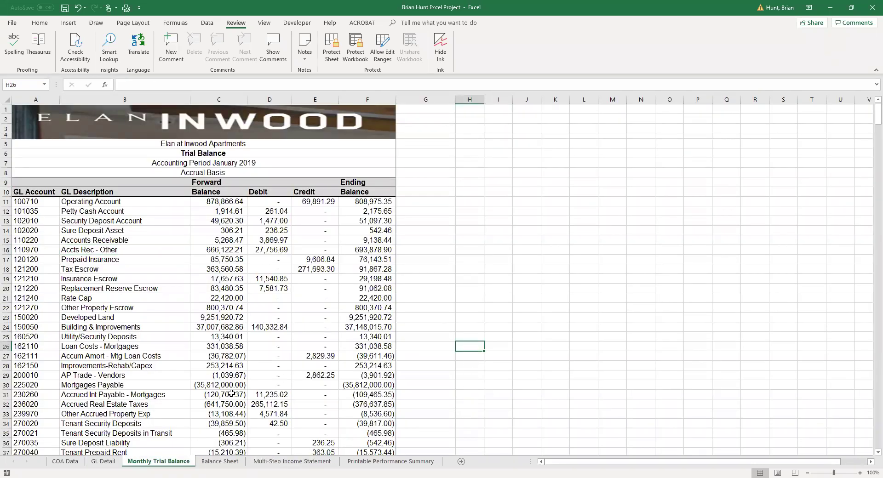
{"action": "left_click", "coordinate": [208, 354]}
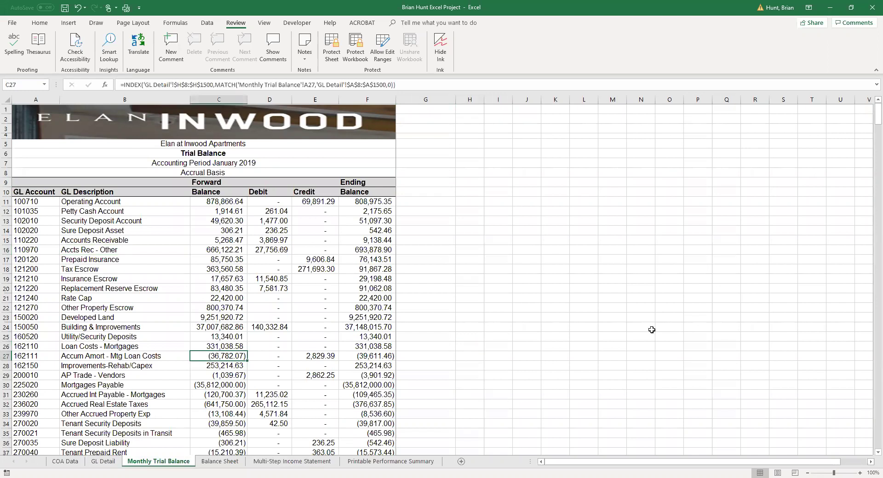
{"action": "left_click", "coordinate": [334, 263]}
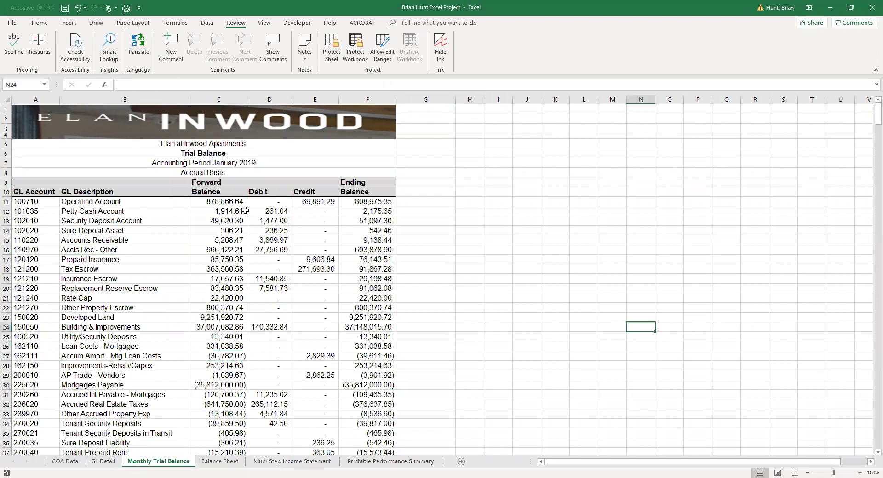
Inspect the formulas behind the Operating Account's forward balance and its GL account entry
{"action": "left_click", "coordinate": [228, 202]}
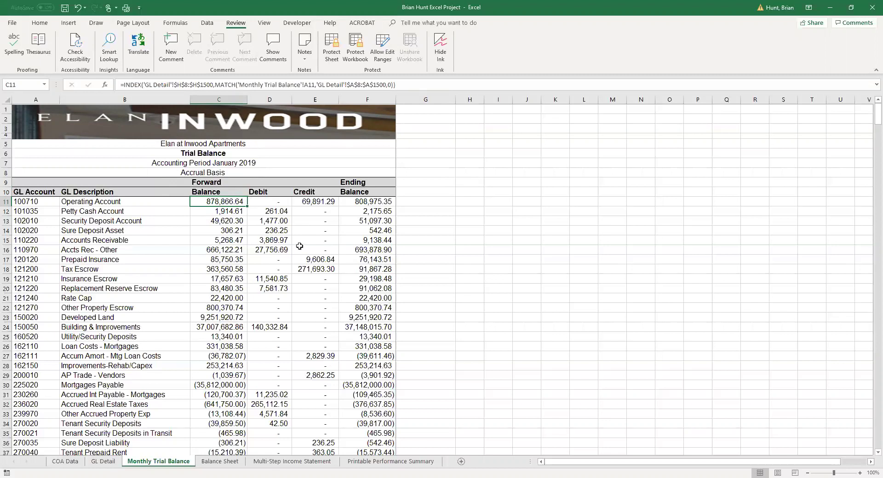
{"action": "left_click", "coordinate": [37, 202]}
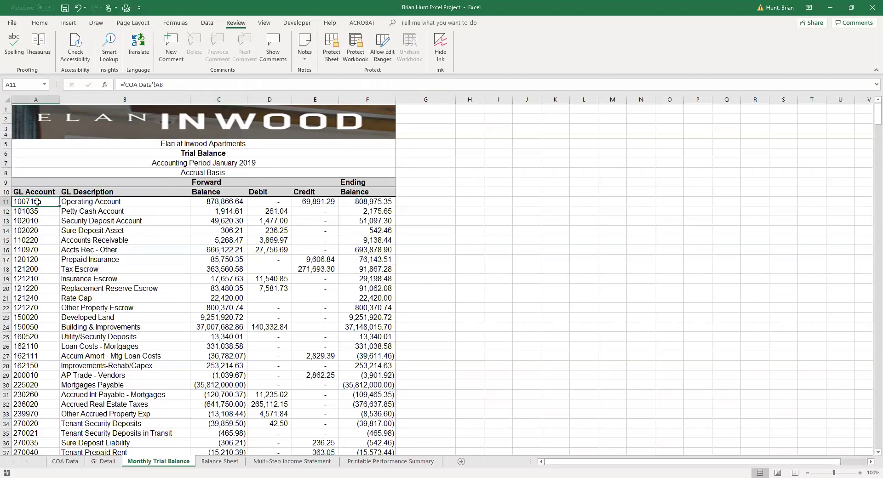
{"action": "left_click", "coordinate": [202, 198]}
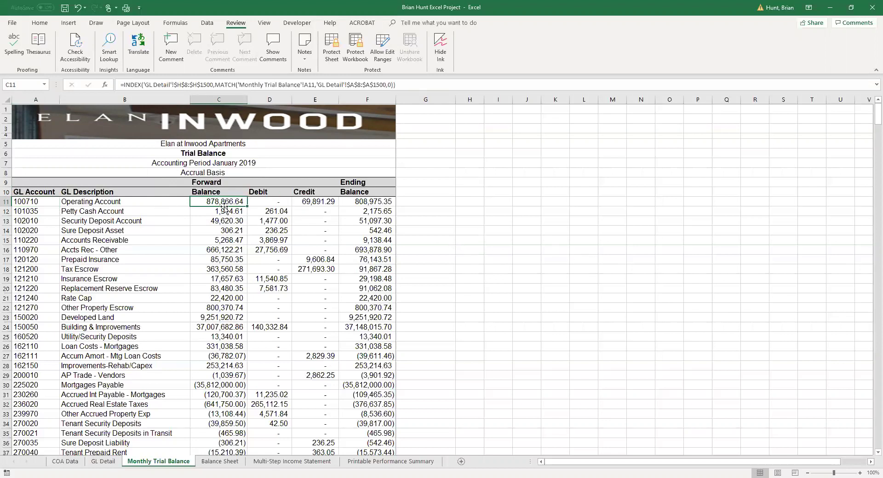
Check the 100710 heading and its opening balance on the GL Detail sheet and return to Monthly Trial Balance
{"action": "left_click", "coordinate": [103, 461]}
{"action": "scroll", "coordinate": [118, 334], "scroll_direction": "up", "scroll_amount": 20}
{"action": "scroll", "coordinate": [105, 351], "scroll_direction": "up", "scroll_amount": 20}
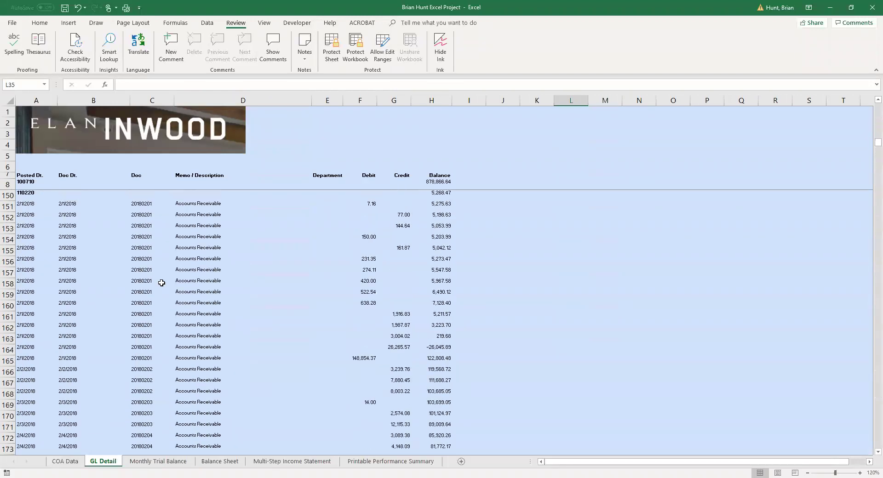
{"action": "scroll", "coordinate": [162, 308], "scroll_direction": "up", "scroll_amount": 20}
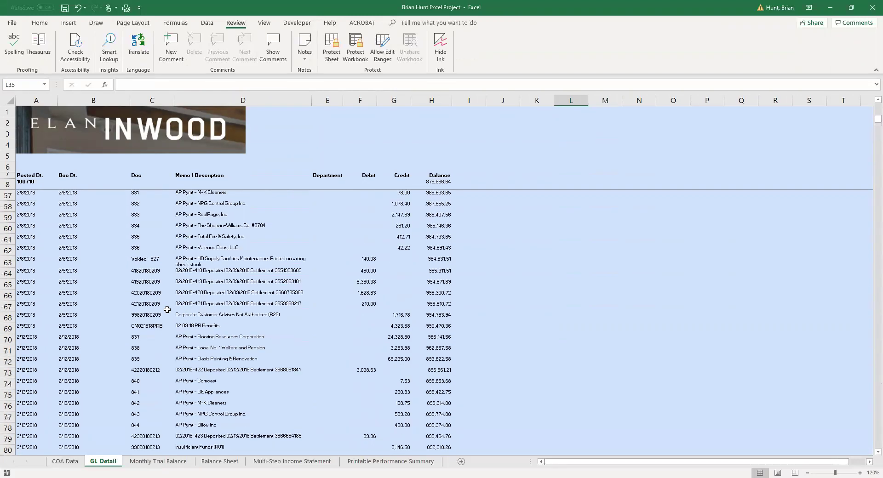
{"action": "scroll", "coordinate": [665, 404], "scroll_direction": "up", "scroll_amount": 1}
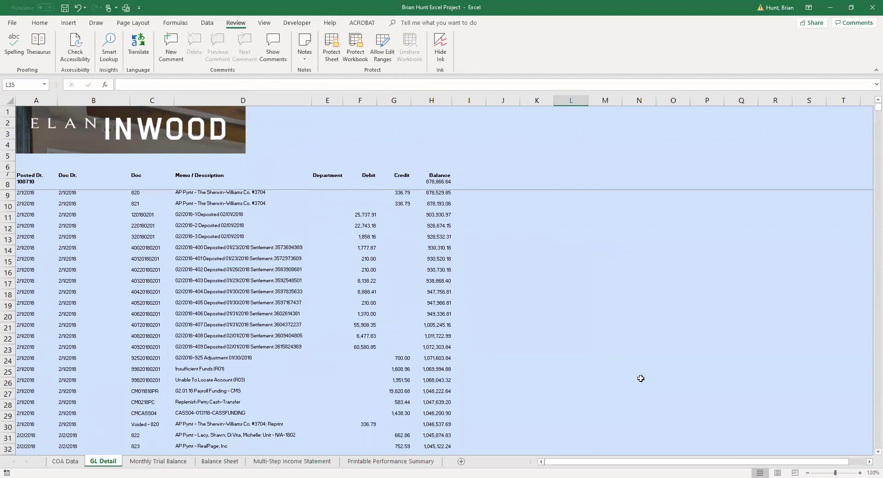
{"action": "left_click", "coordinate": [638, 357]}
{"action": "left_click", "coordinate": [36, 183]}
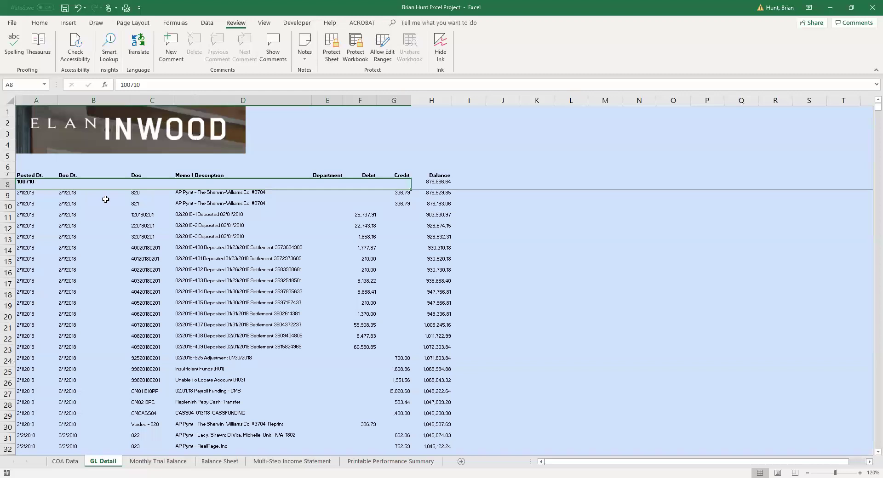
{"action": "left_click", "coordinate": [437, 184]}
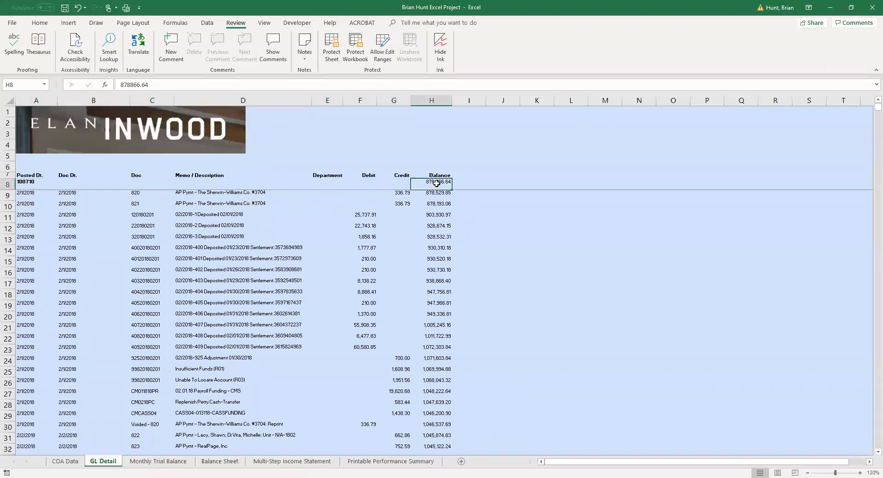
{"action": "left_click", "coordinate": [516, 285]}
{"action": "left_click", "coordinate": [158, 462]}
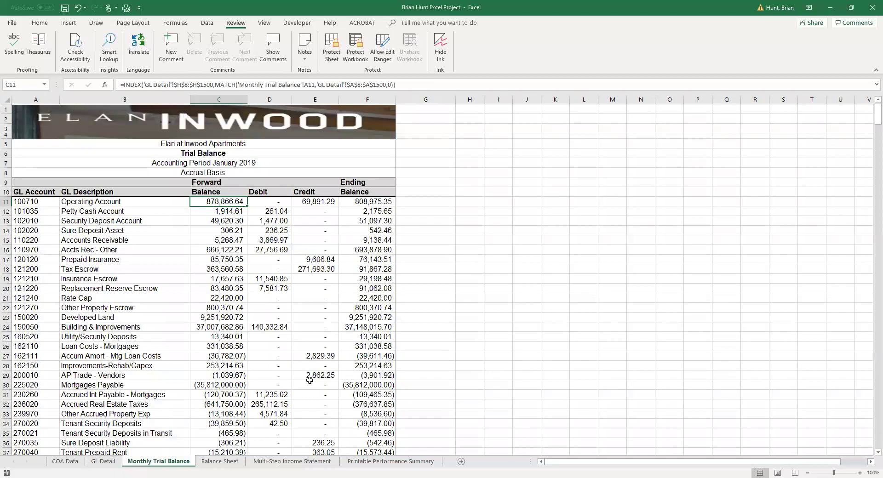
Inspect the Operating Account's ending balance formula and find the totals row for 100710 on the GL Detail sheet
{"action": "left_click", "coordinate": [498, 250]}
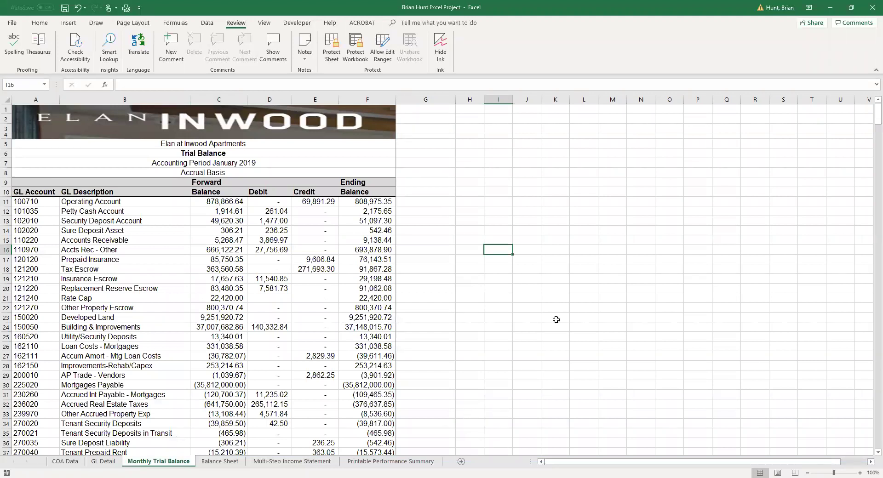
{"action": "left_click", "coordinate": [357, 203]}
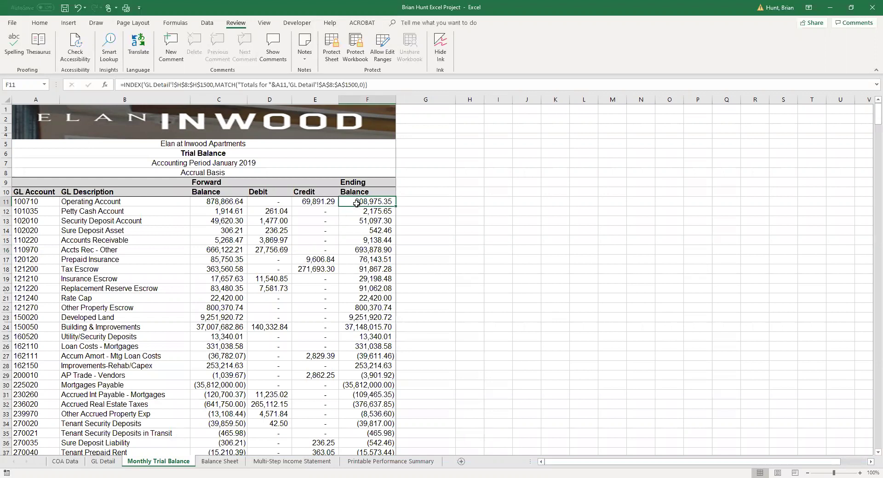
{"action": "left_click", "coordinate": [112, 461]}
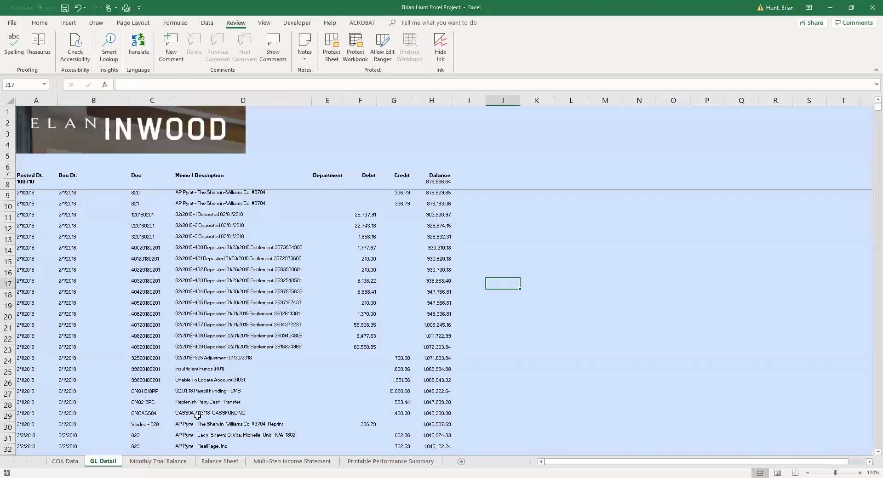
{"action": "left_click", "coordinate": [508, 307]}
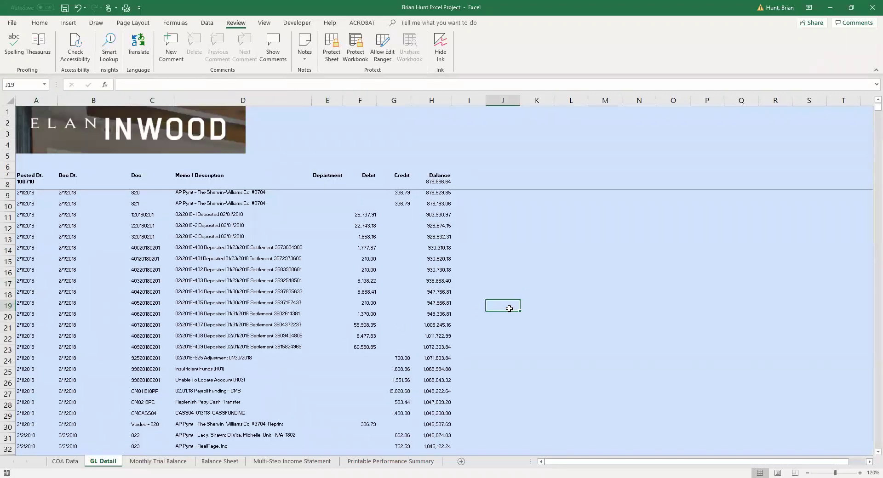
{"action": "scroll", "coordinate": [515, 307], "scroll_direction": "down", "scroll_amount": 13}
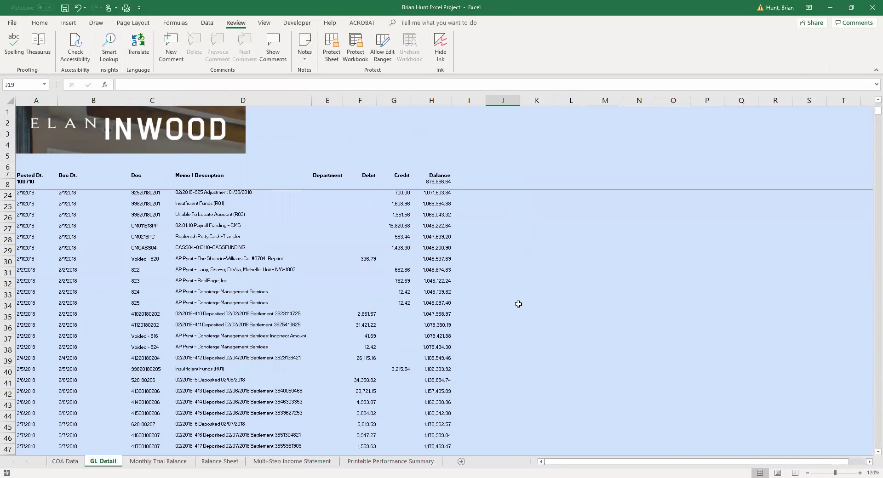
{"action": "scroll", "coordinate": [520, 302], "scroll_direction": "down", "scroll_amount": 19}
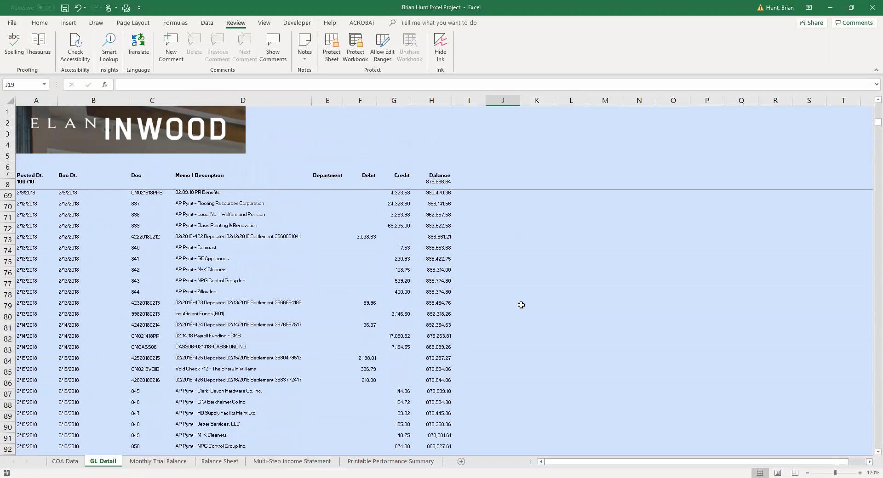
{"action": "scroll", "coordinate": [521, 307], "scroll_direction": "down", "scroll_amount": 5}
{"action": "left_click", "coordinate": [514, 317]}
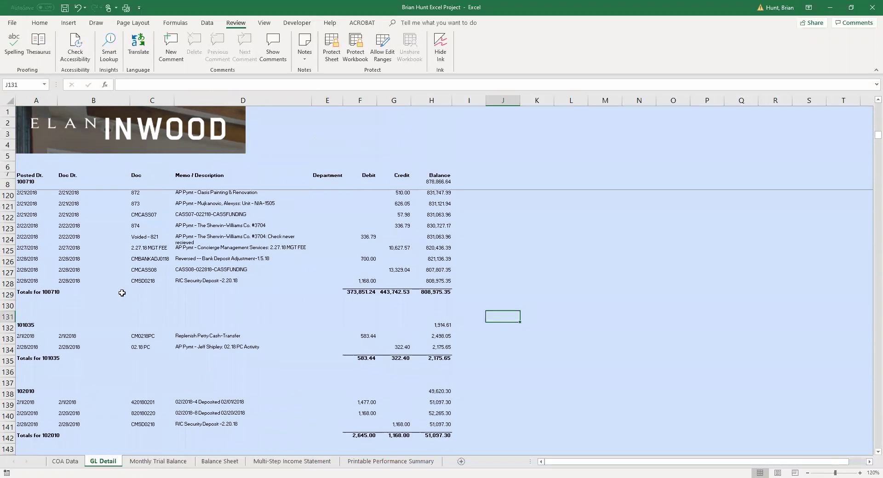
Examine the Totals for 100710 label and its balance on GL Detail and return to Monthly Trial Balance
{"action": "left_click", "coordinate": [55, 296]}
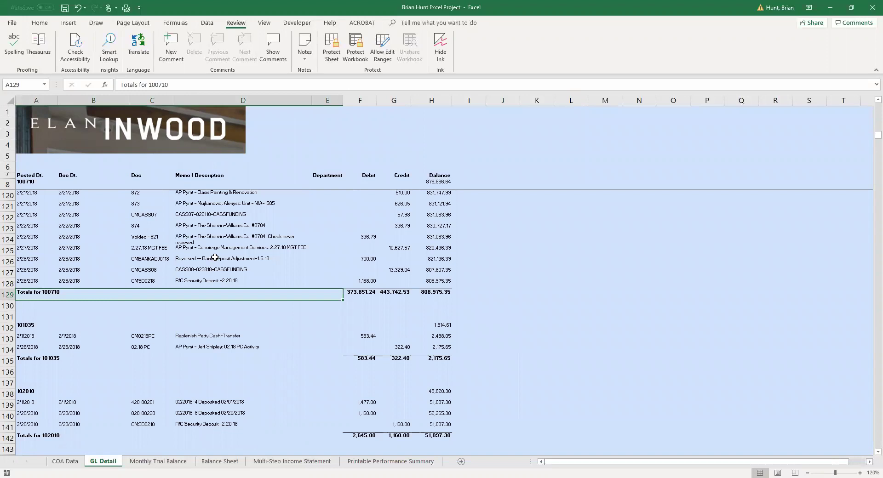
{"action": "left_click", "coordinate": [523, 305]}
{"action": "left_click", "coordinate": [248, 303]}
{"action": "left_click", "coordinate": [59, 295]}
{"action": "left_click", "coordinate": [471, 317]}
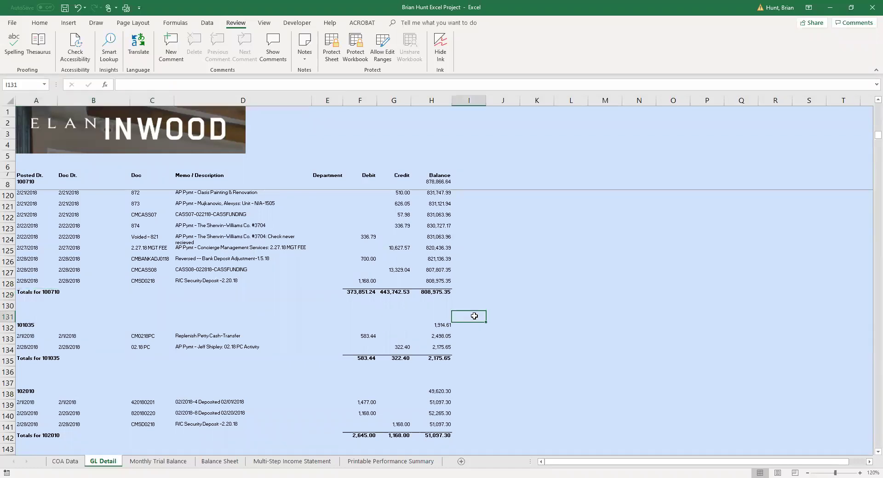
{"action": "left_click", "coordinate": [76, 294]}
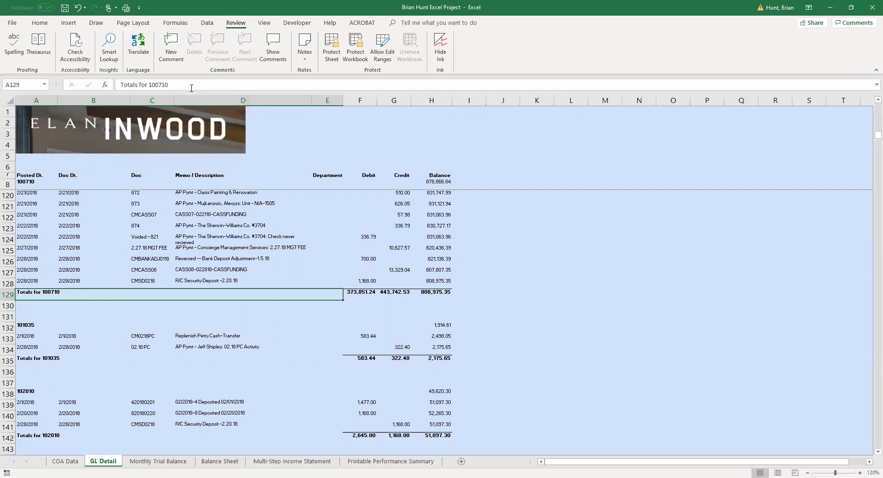
{"action": "left_click", "coordinate": [441, 293]}
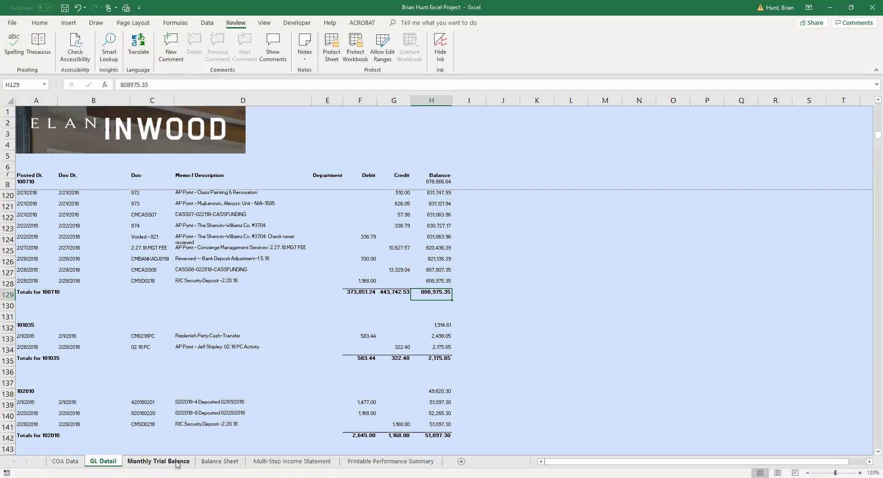
{"action": "left_click", "coordinate": [158, 461]}
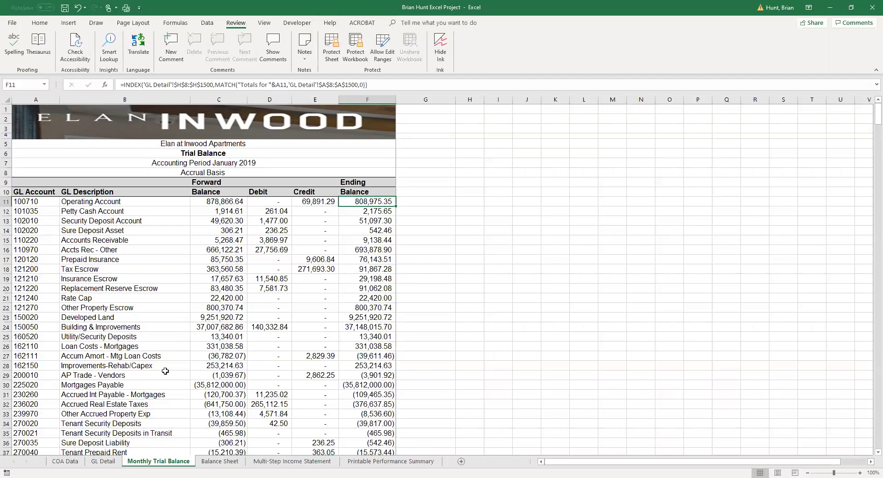
Compare the Operating Account's forward and ending balance formulas and look through the 100710 transactions on the GL Detail sheet
{"action": "left_click", "coordinate": [229, 201]}
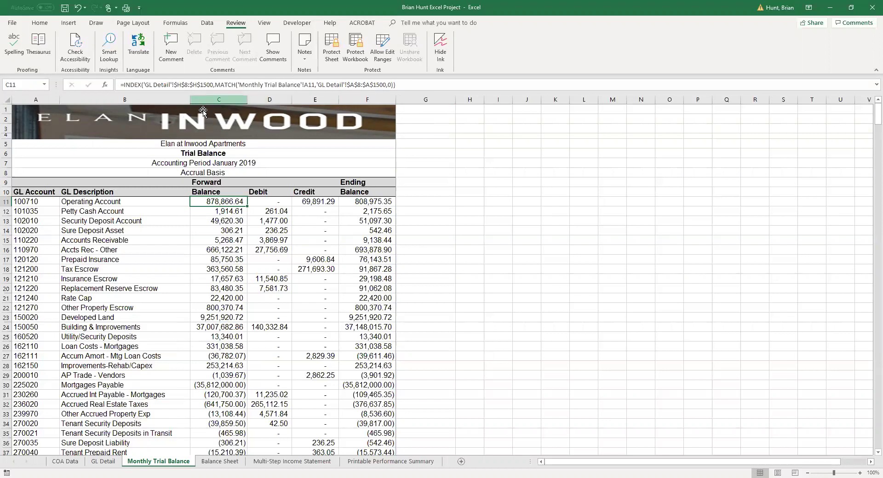
{"action": "left_click", "coordinate": [390, 201]}
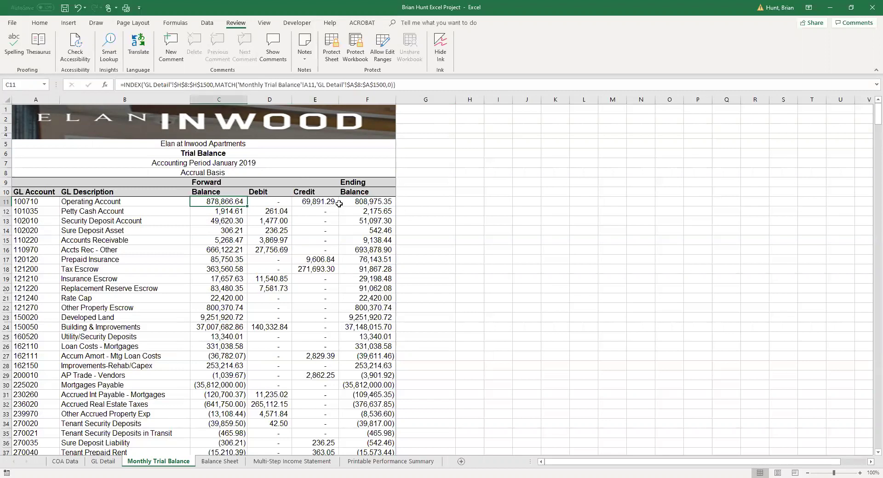
{"action": "key", "text": "ctrl+bracketleft"}
{"action": "scroll", "coordinate": [247, 339], "scroll_direction": "up", "scroll_amount": 20}
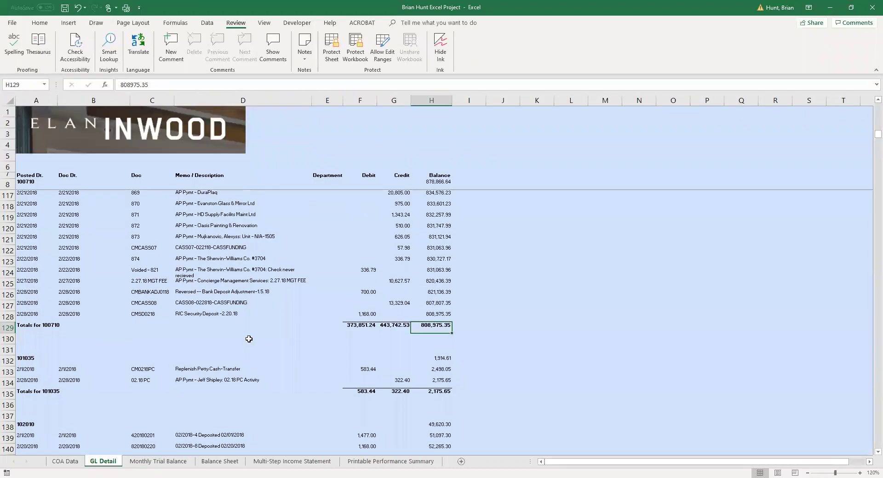
{"action": "scroll", "coordinate": [239, 335], "scroll_direction": "up", "scroll_amount": 18}
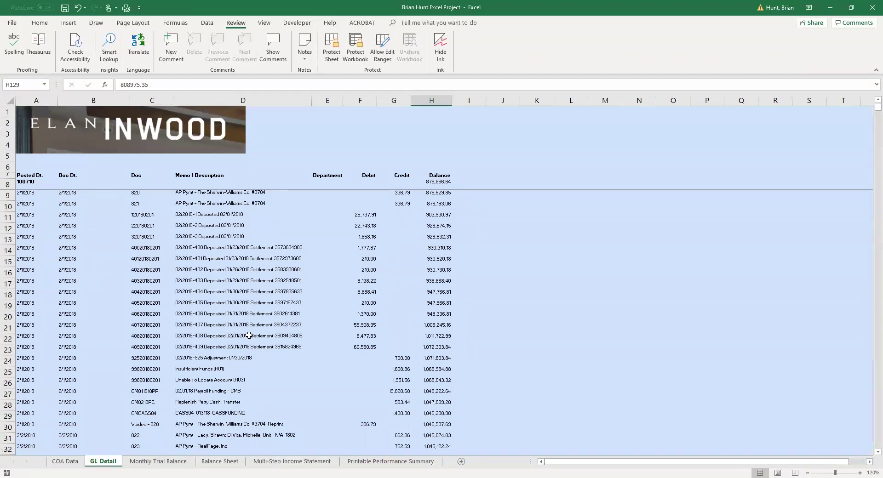
{"action": "scroll", "coordinate": [430, 197], "scroll_direction": "down", "scroll_amount": 8}
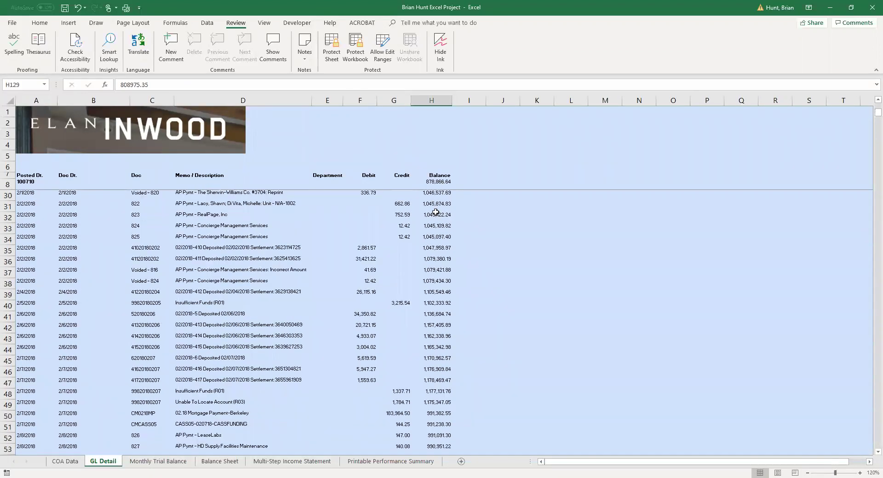
{"action": "scroll", "coordinate": [431, 199], "scroll_direction": "down", "scroll_amount": 12}
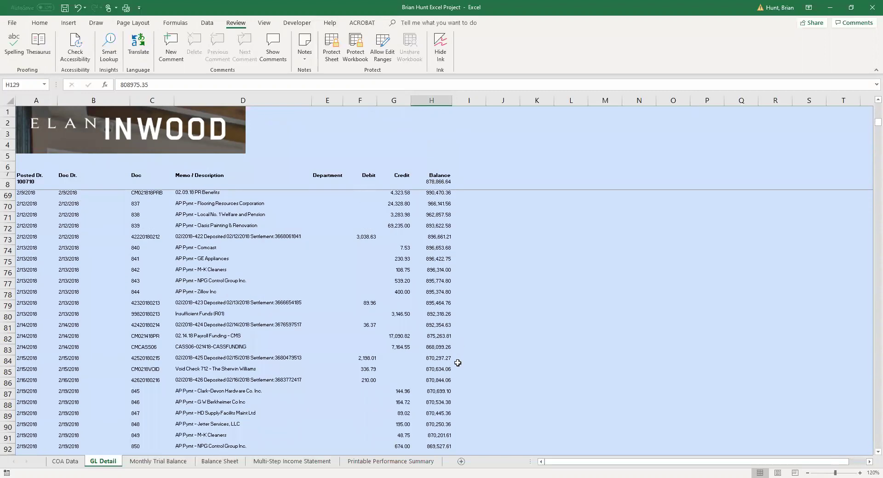
Move the Balance Sheet worksheet ahead of Monthly Trial Balance and open the Monthly Trial Balance sheet
{"action": "left_click_drag", "start_coordinate": [198, 466], "coordinate": [123, 462]}
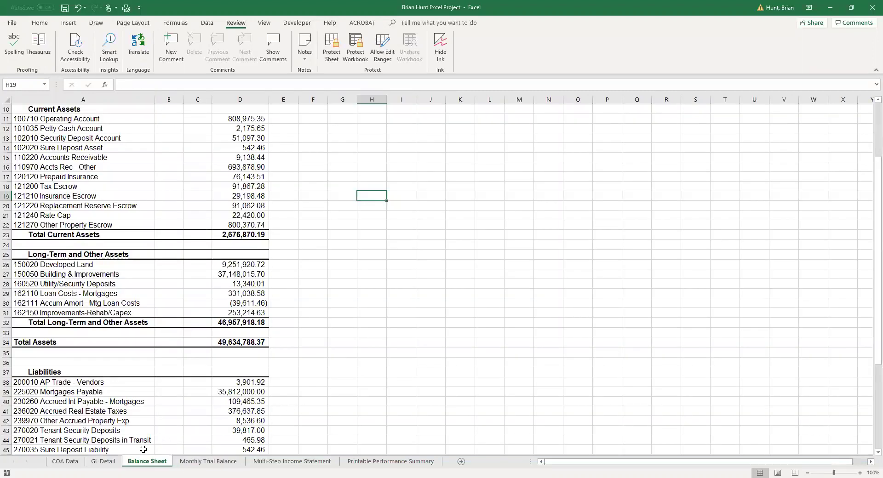
{"action": "left_click", "coordinate": [118, 463]}
{"action": "left_click", "coordinate": [203, 464]}
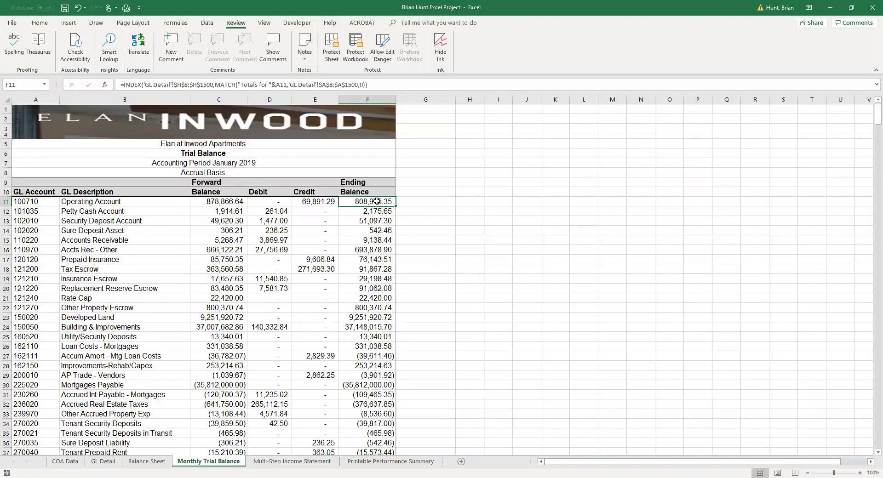
Examine the Operating Account's debit and credit cells and inspect the credit formula
{"action": "left_click_drag", "start_coordinate": [266, 209], "coordinate": [345, 207]}
{"action": "left_click", "coordinate": [329, 203]}
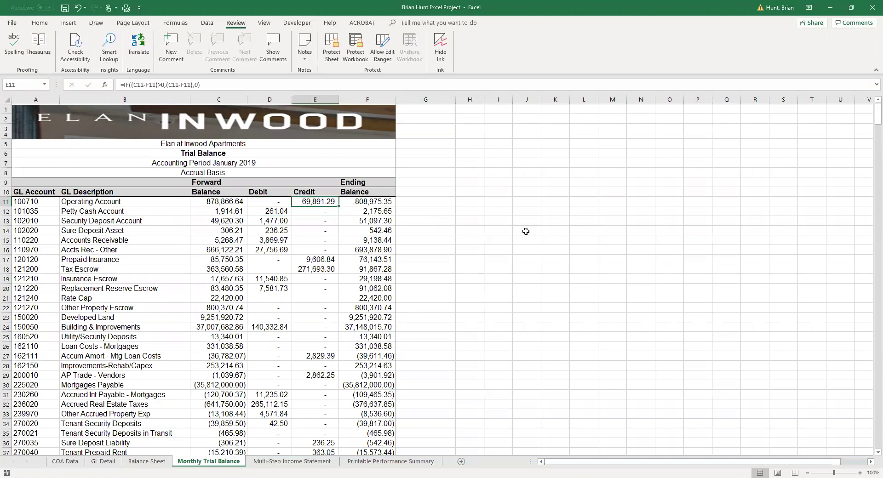
Compare the Operating Account's debit and credit formulas in row 11 of Monthly Trial Balance
{"action": "left_click", "coordinate": [590, 249]}
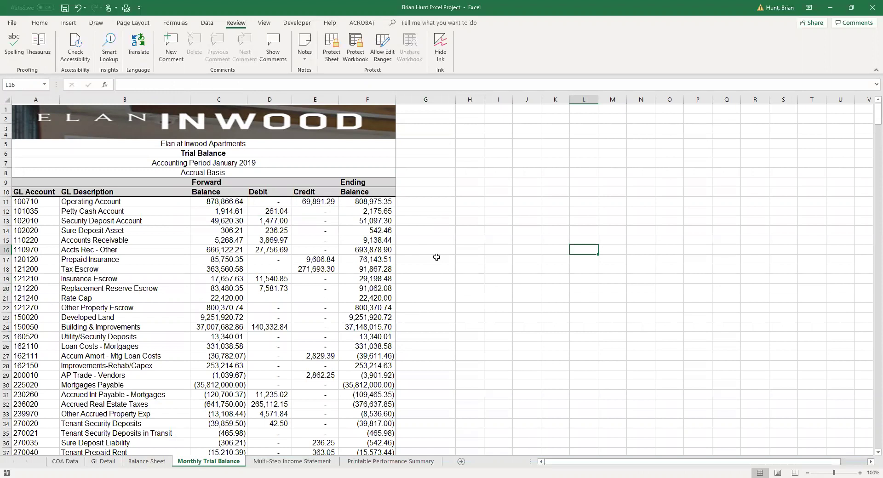
{"action": "left_click_drag", "start_coordinate": [443, 255], "coordinate": [446, 231]}
{"action": "left_click", "coordinate": [271, 202]}
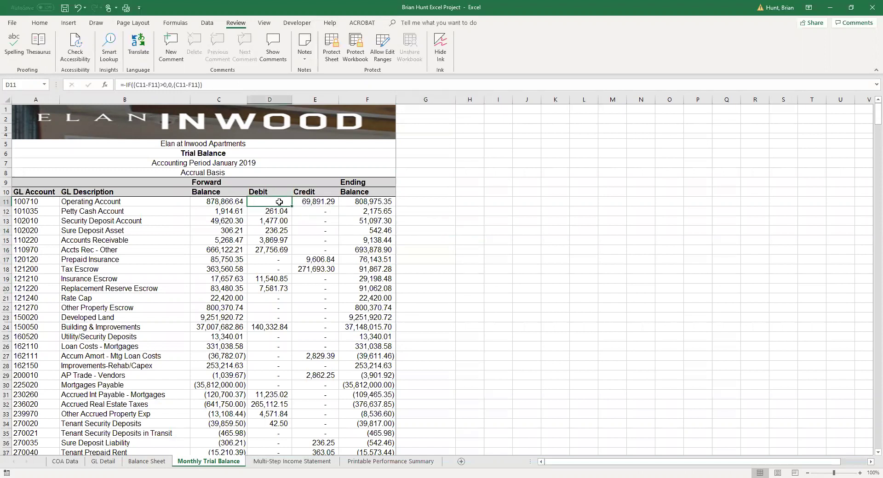
{"action": "left_click", "coordinate": [305, 203]}
{"action": "left_click", "coordinate": [495, 220]}
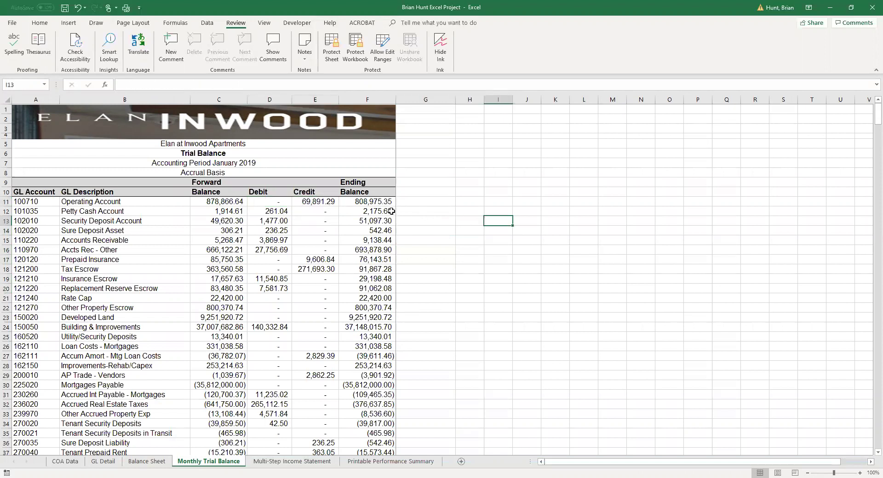
{"action": "left_click", "coordinate": [437, 228]}
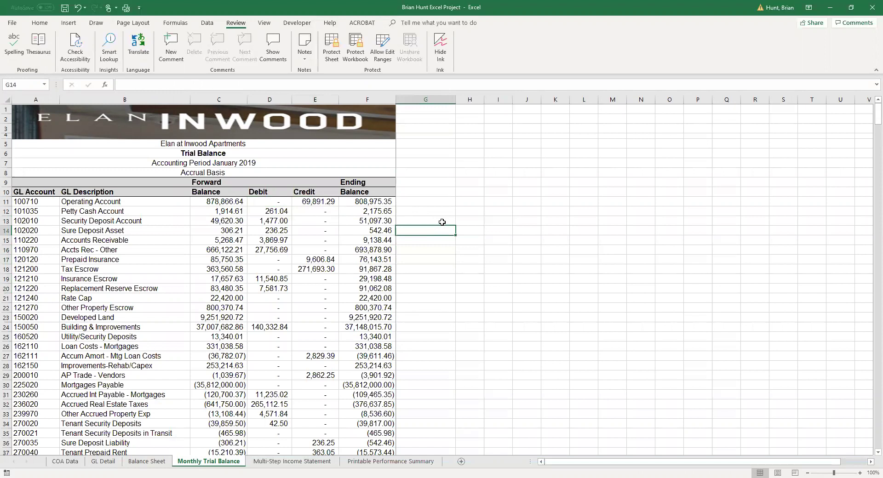
{"action": "left_click", "coordinate": [329, 203]}
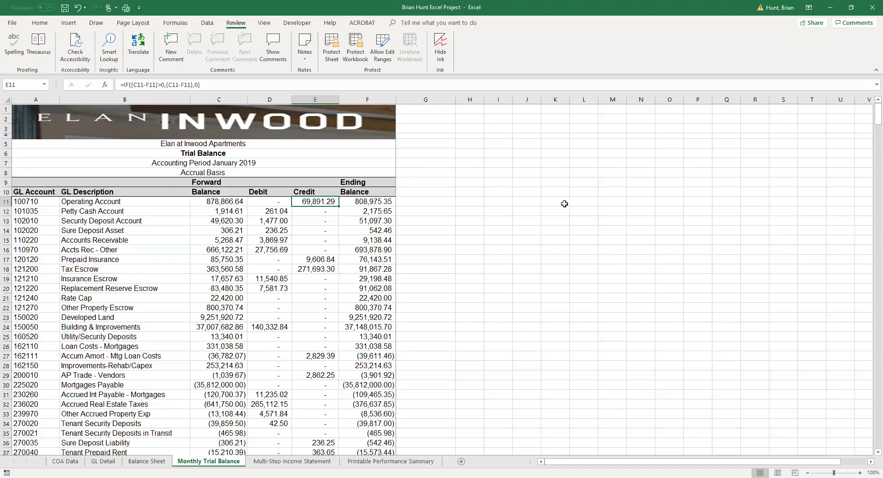
Examine the cells referenced by the Operating Account's credit formula and check it against the neighbouring debit formula
{"action": "left_click", "coordinate": [274, 87]}
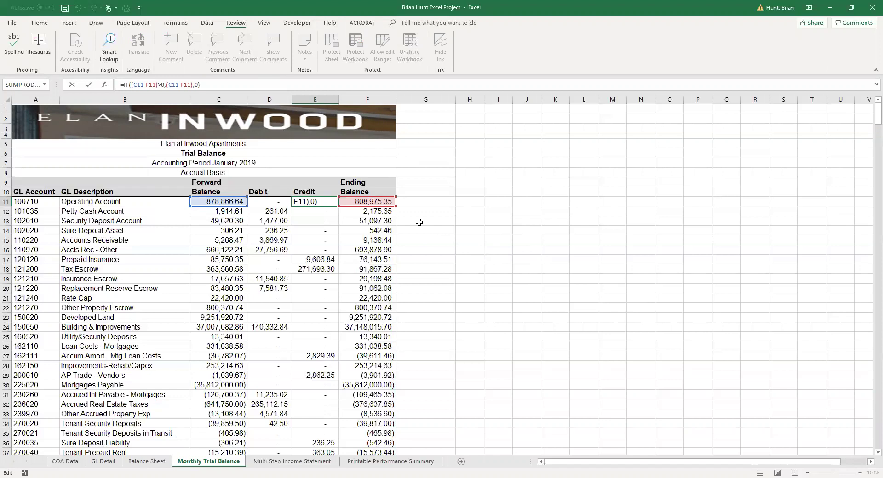
{"action": "left_click", "coordinate": [319, 213]}
{"action": "left_click", "coordinate": [317, 202]}
{"action": "key", "text": "Left"}
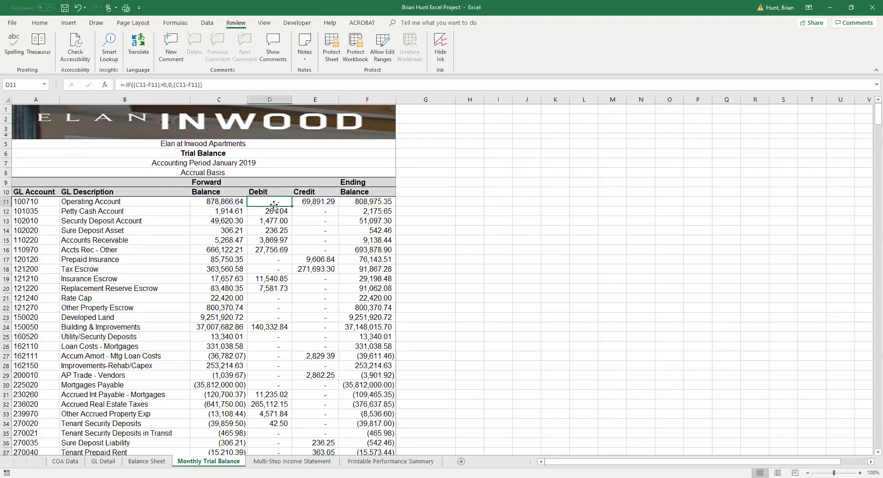
{"action": "left_click", "coordinate": [309, 202]}
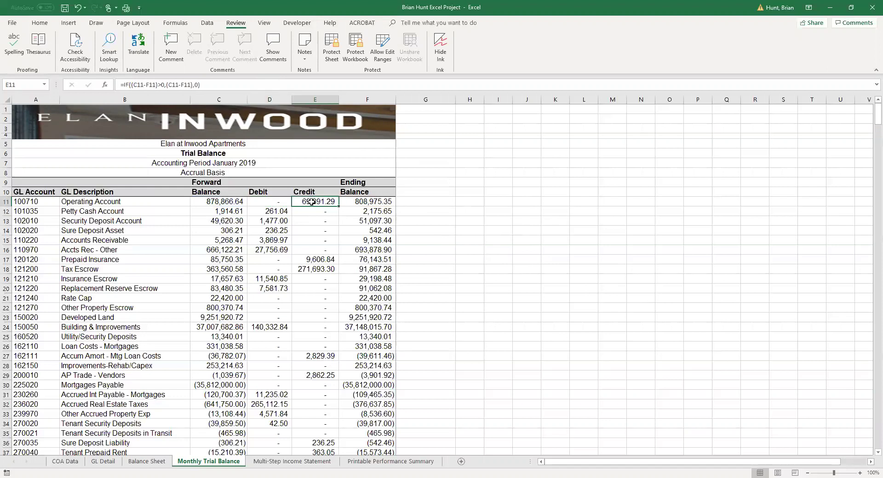
{"action": "left_click", "coordinate": [491, 234]}
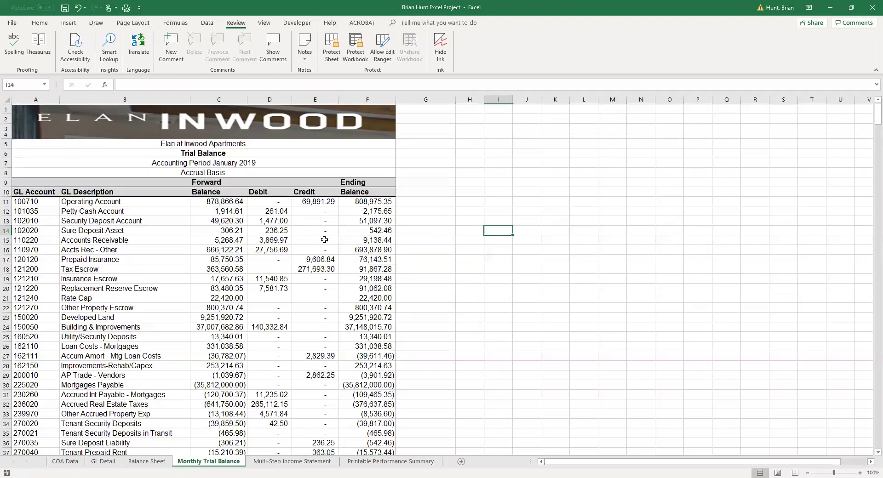
Review the Operating Account's forward balance, credit and ending balance cells in row 11
{"action": "left_click_drag", "start_coordinate": [614, 259], "coordinate": [595, 258]}
{"action": "left_click", "coordinate": [231, 202]}
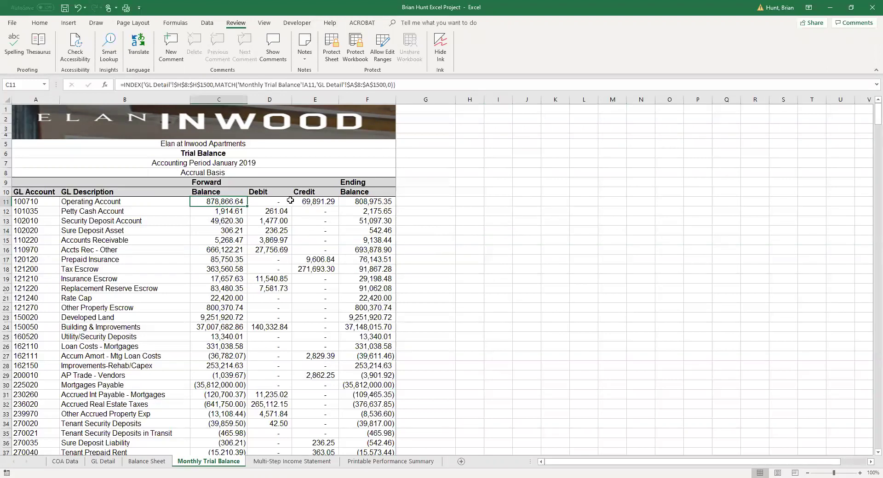
{"action": "left_click", "coordinate": [532, 251]}
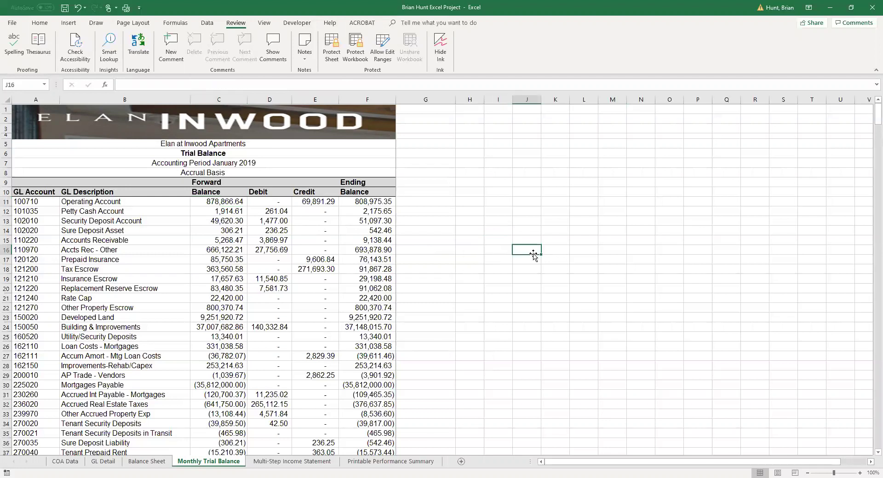
{"action": "left_click", "coordinate": [223, 203]}
{"action": "left_click", "coordinate": [333, 203]}
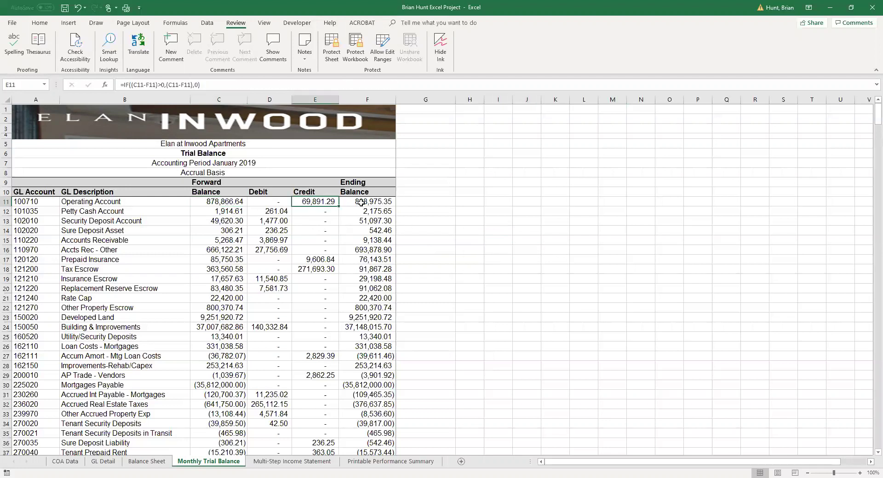
{"action": "left_click", "coordinate": [361, 203]}
{"action": "left_click", "coordinate": [468, 248]}
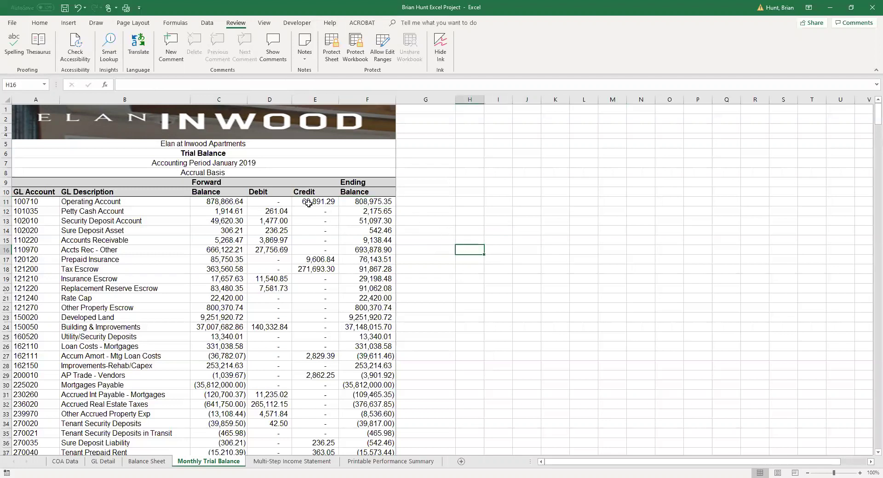
Open the GL Detail sheet and look at the account 102010 block below the 100710 transactions
{"action": "left_click", "coordinate": [103, 461]}
{"action": "scroll", "coordinate": [191, 332], "scroll_direction": "down", "scroll_amount": 20}
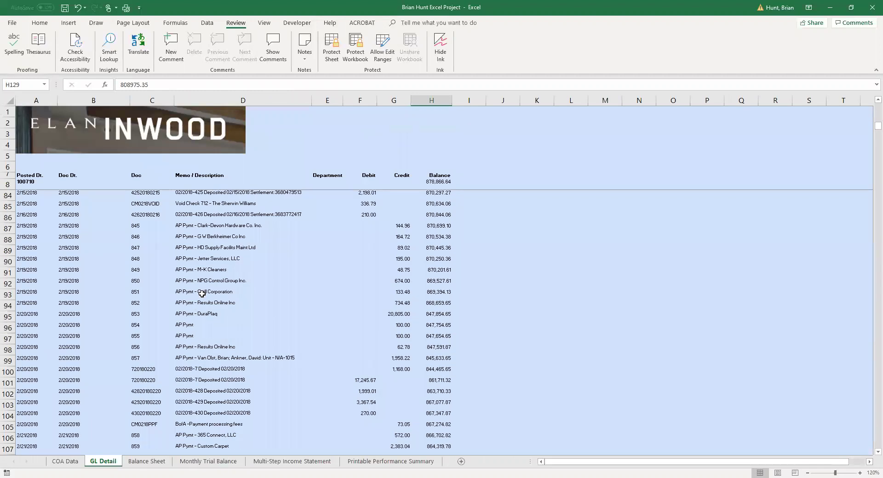
{"action": "left_click", "coordinate": [166, 317]}
{"action": "left_click", "coordinate": [33, 261]}
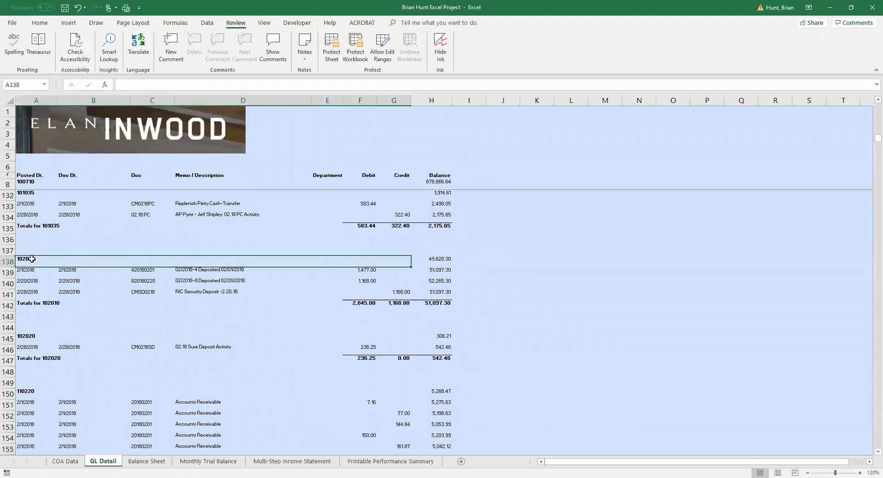
{"action": "left_click", "coordinate": [468, 297]}
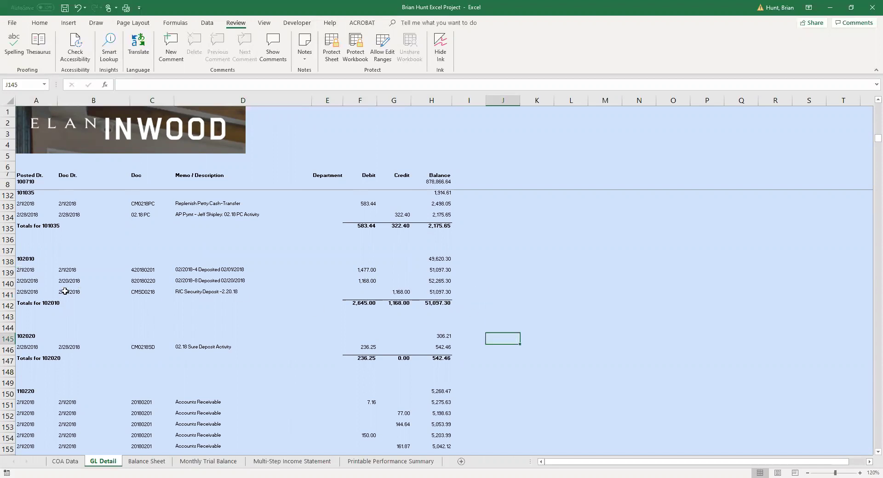
Compare the account header and totals labels for accounts 102010 and 102020 on GL Detail
{"action": "left_click", "coordinate": [31, 259]}
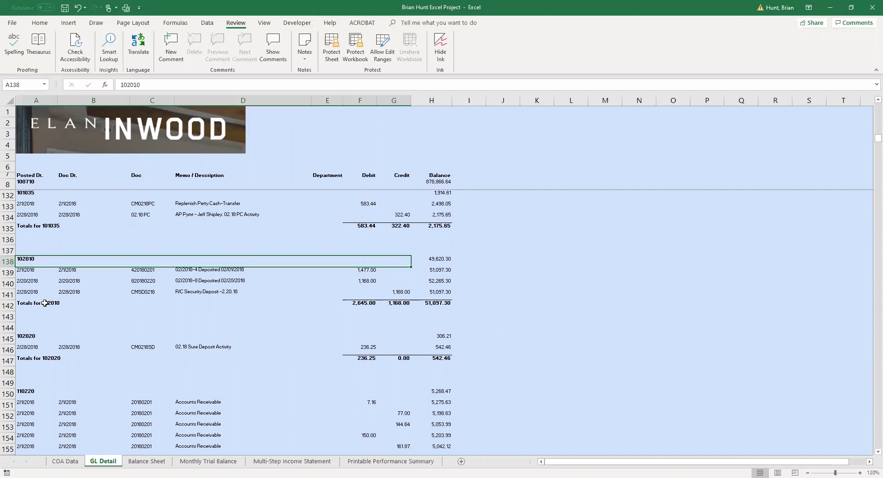
{"action": "left_click", "coordinate": [235, 303]}
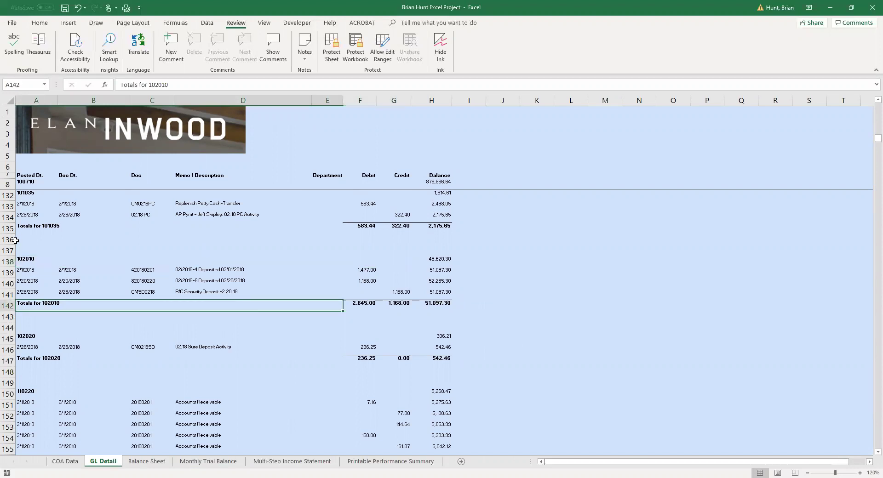
{"action": "left_click", "coordinate": [23, 258]}
{"action": "left_click", "coordinate": [35, 304]}
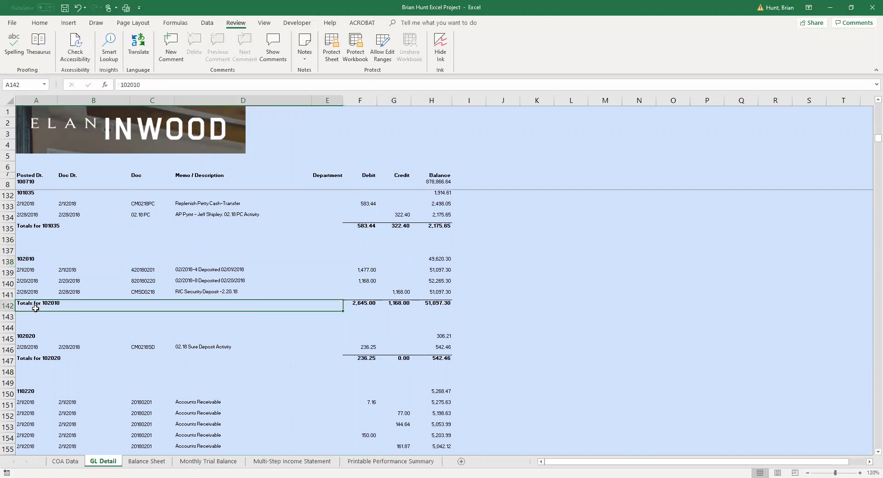
{"action": "left_click", "coordinate": [29, 337]}
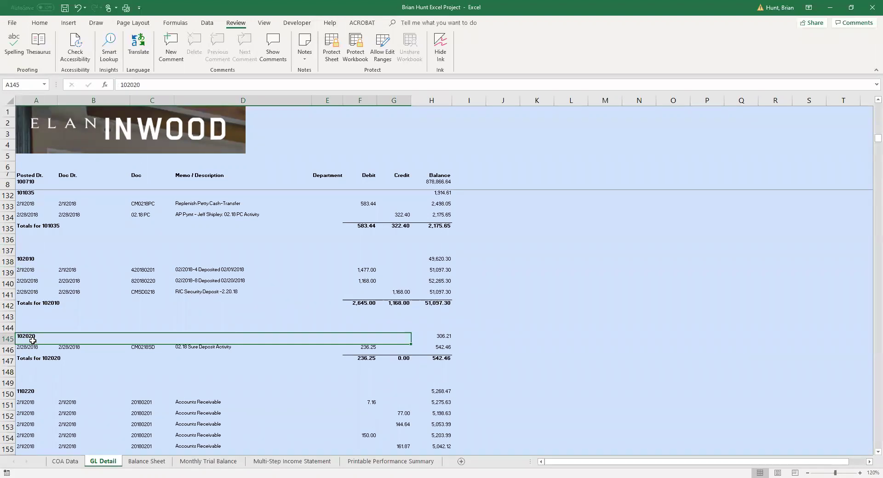
{"action": "left_click", "coordinate": [38, 359]}
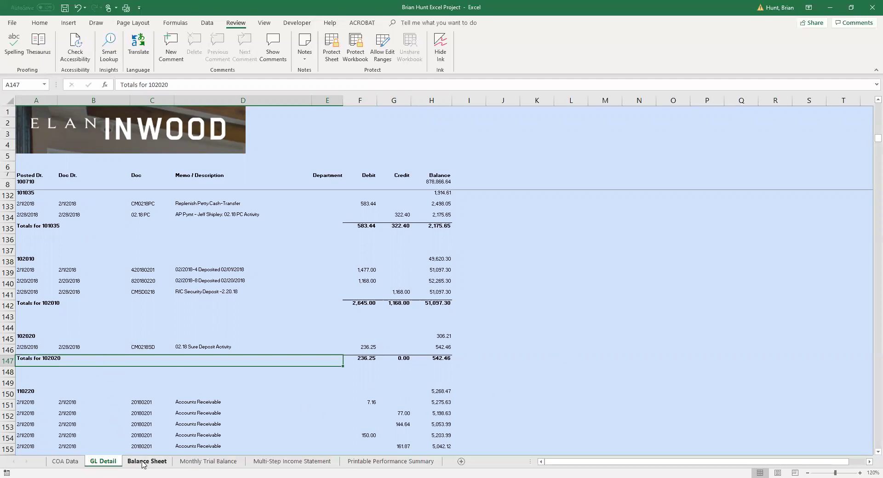
Open the Monthly Trial Balance sheet and move the Balance Sheet worksheet directly after it
{"action": "left_click", "coordinate": [196, 463]}
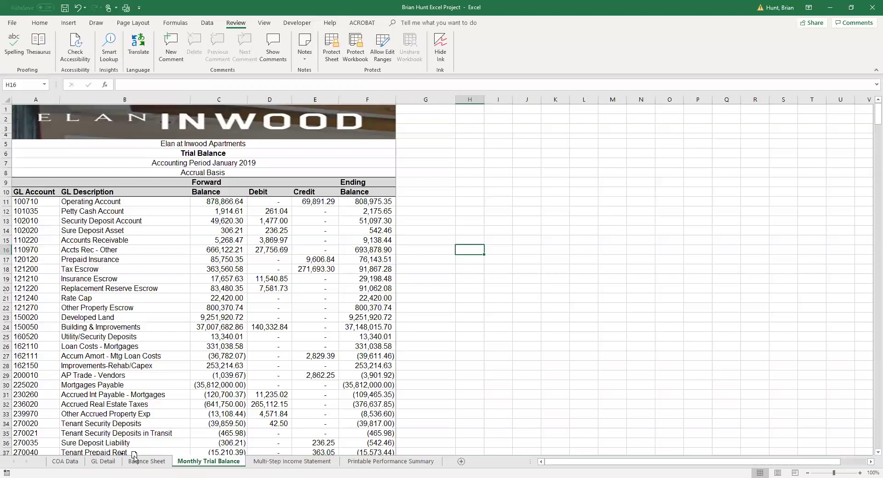
{"action": "left_click_drag", "start_coordinate": [134, 456], "coordinate": [135, 458]}
{"action": "left_click", "coordinate": [469, 273]}
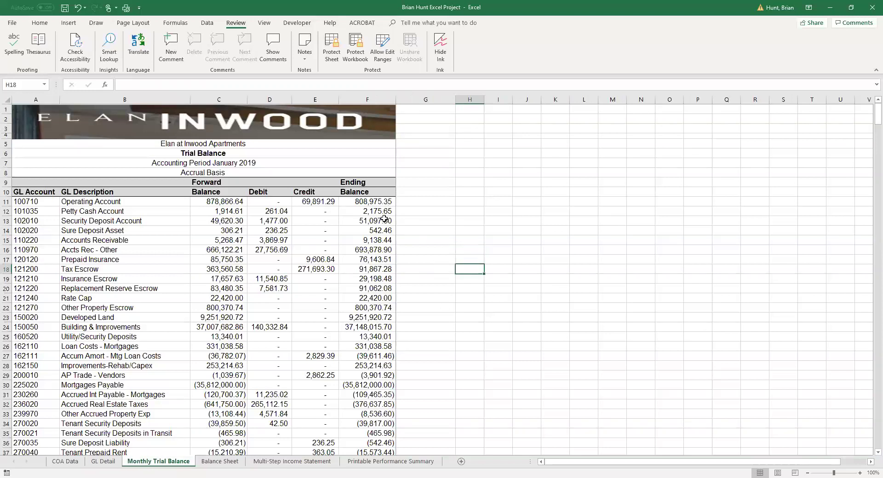
Examine the Proof Totals row's forward balance sum and the forward balance formula for Interior Common Area Cleaning
{"action": "scroll", "coordinate": [384, 219], "scroll_direction": "down", "scroll_amount": 11}
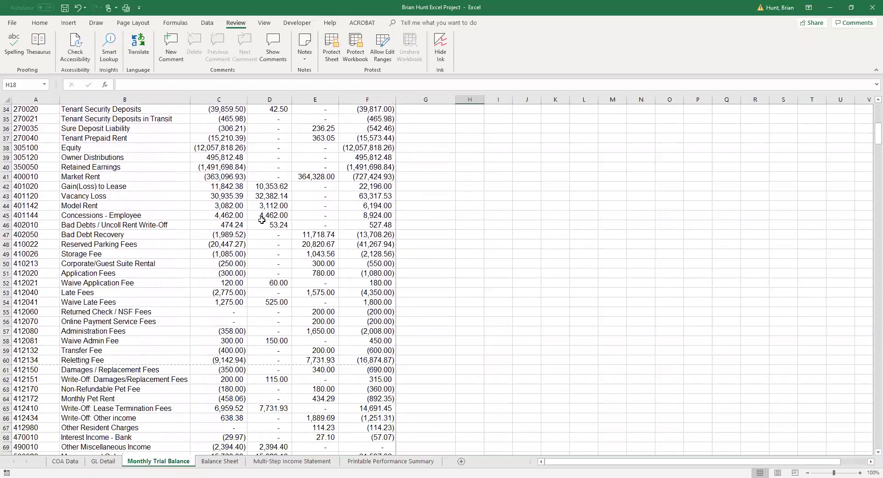
{"action": "scroll", "coordinate": [262, 221], "scroll_direction": "down", "scroll_amount": 12}
{"action": "scroll", "coordinate": [305, 214], "scroll_direction": "down", "scroll_amount": 14}
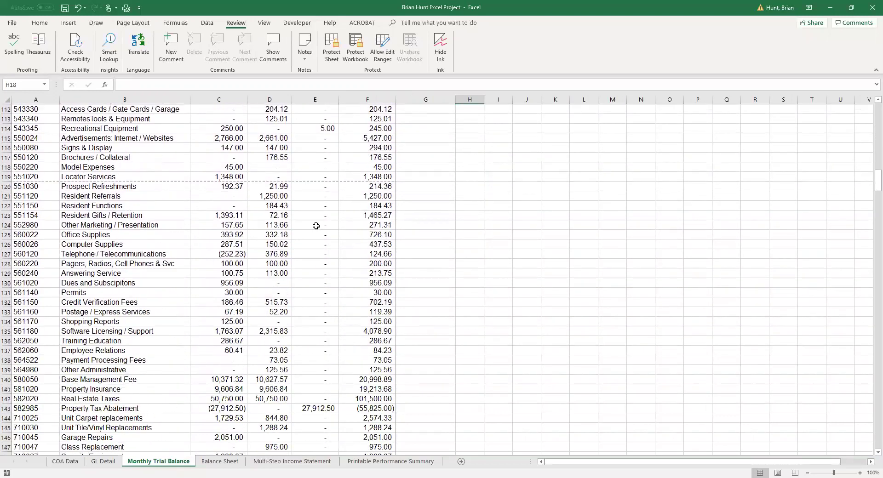
{"action": "scroll", "coordinate": [315, 226], "scroll_direction": "down", "scroll_amount": 8}
{"action": "left_click_drag", "start_coordinate": [293, 330], "coordinate": [275, 332]}
{"action": "left_click", "coordinate": [50, 282]}
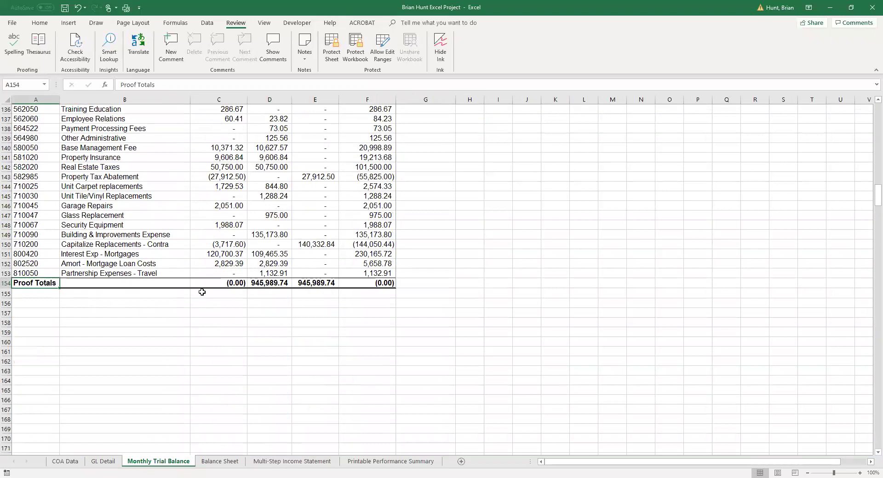
{"action": "left_click", "coordinate": [214, 284]}
{"action": "scroll", "coordinate": [239, 258], "scroll_direction": "up", "scroll_amount": 16}
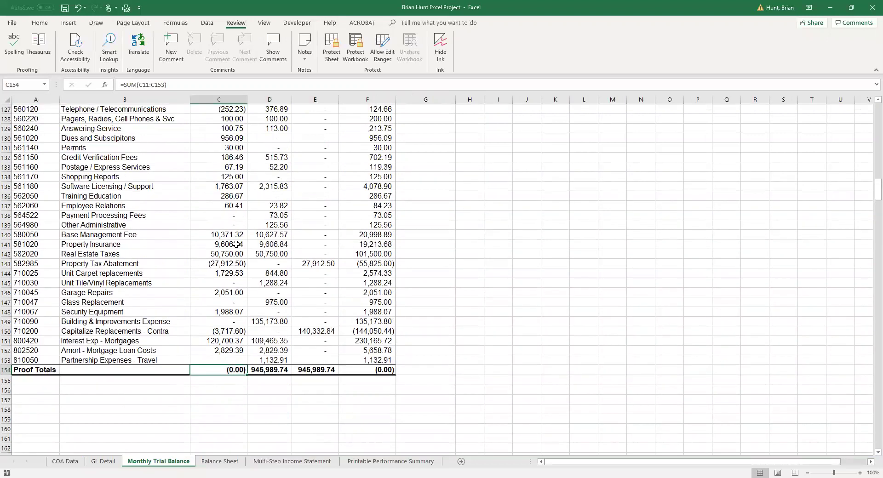
{"action": "left_click", "coordinate": [235, 244]}
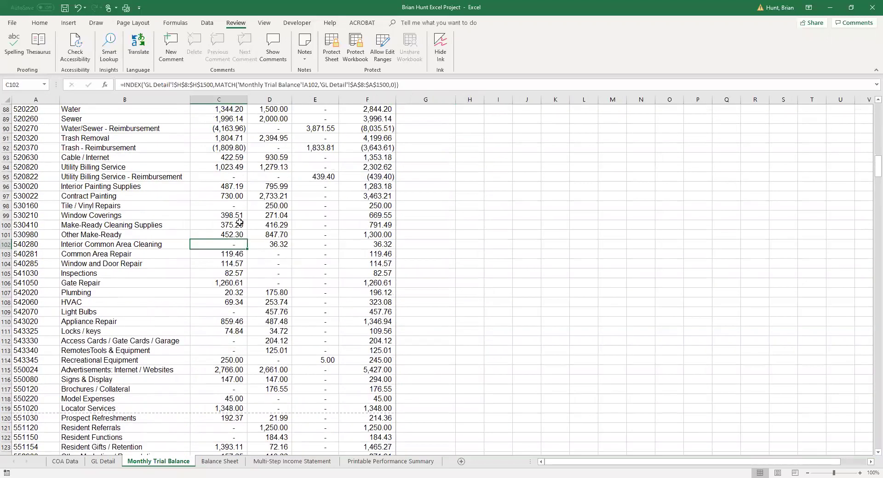
{"action": "left_click", "coordinate": [532, 272]}
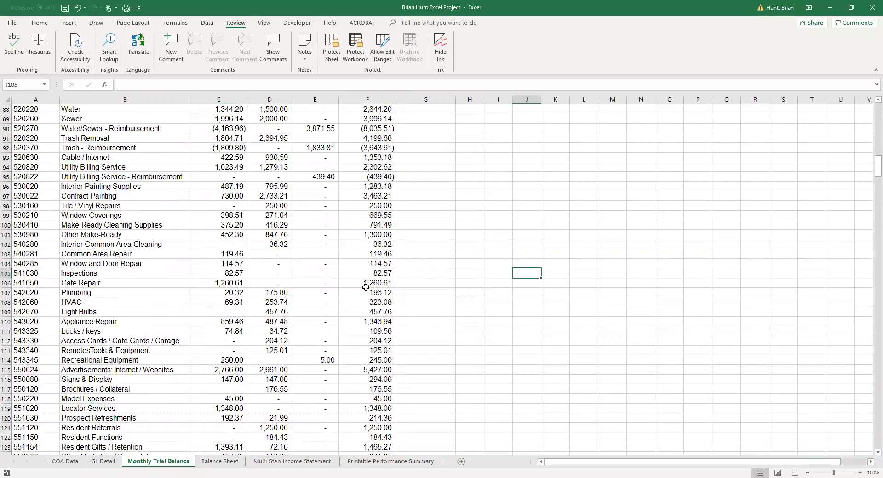
Inspect the Proof Totals cells for forward balance, debit, credit and ending balance
{"action": "scroll", "coordinate": [259, 357], "scroll_direction": "down", "scroll_amount": 14}
{"action": "left_click", "coordinate": [225, 340]}
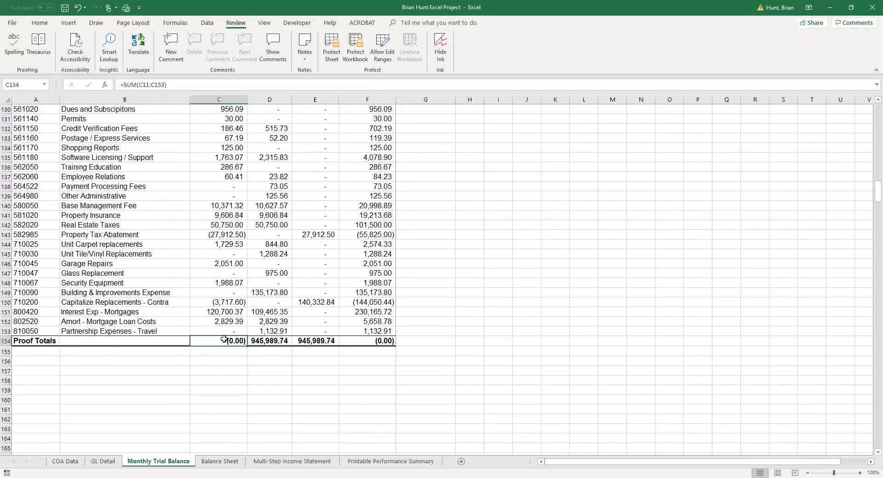
{"action": "left_click", "coordinate": [268, 342]}
{"action": "left_click", "coordinate": [327, 343]}
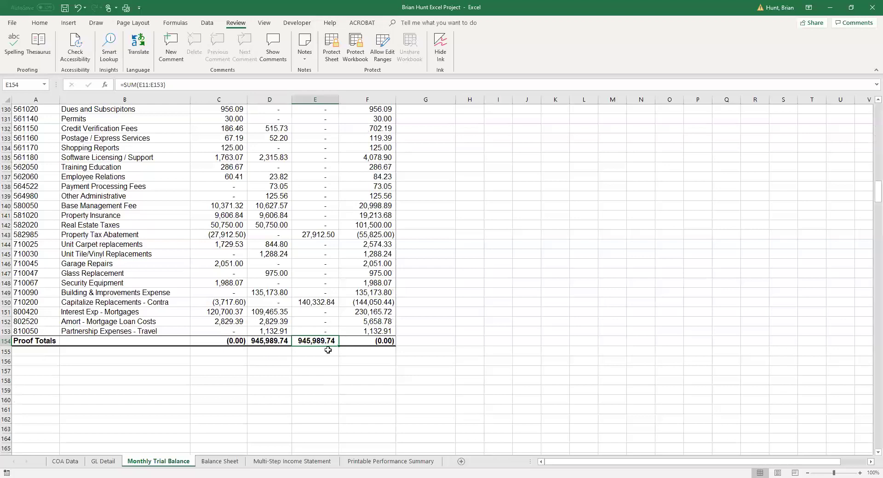
{"action": "left_click", "coordinate": [386, 341]}
{"action": "left_click", "coordinate": [315, 409]}
{"action": "scroll", "coordinate": [101, 360], "scroll_direction": "up", "scroll_amount": 8}
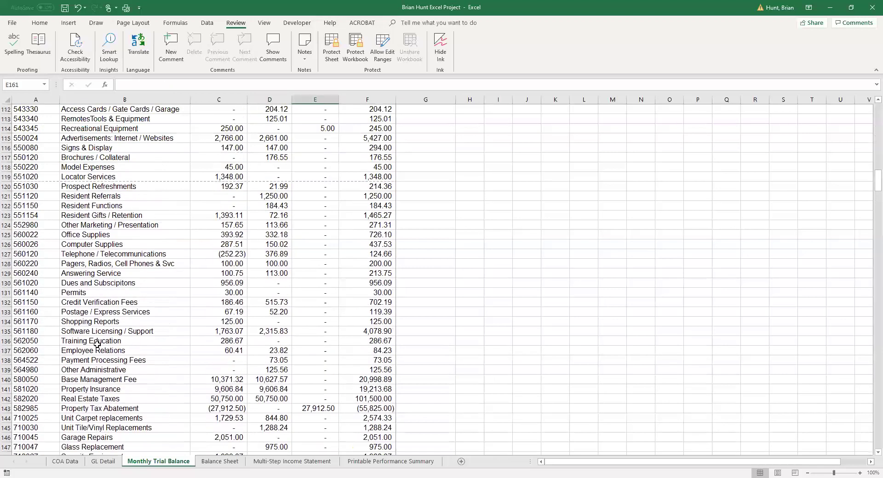
Open the COA Data sheet and look through the GL accounts and descriptions in the Elan Inwood Chart of Accounts
{"action": "left_click", "coordinate": [79, 461]}
{"action": "left_click", "coordinate": [281, 274]}
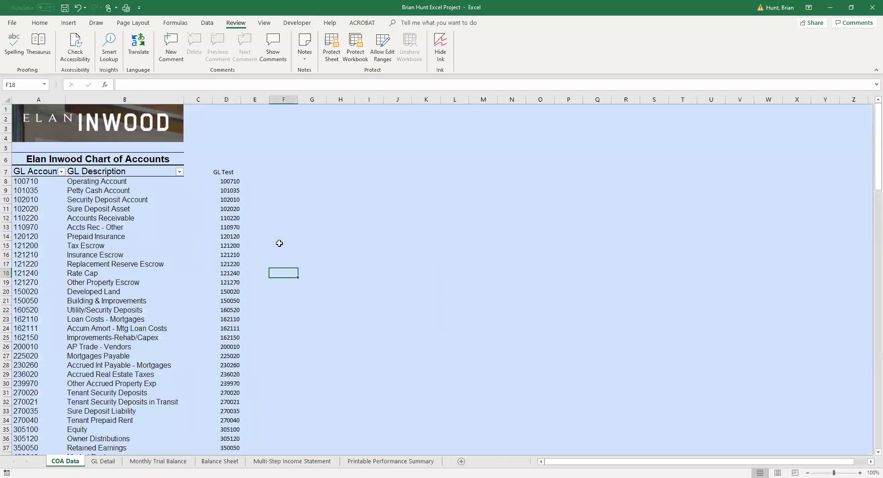
{"action": "left_click", "coordinate": [179, 237]}
{"action": "left_click", "coordinate": [288, 247]}
{"action": "left_click", "coordinate": [173, 222]}
{"action": "scroll", "coordinate": [152, 230], "scroll_direction": "down", "scroll_amount": 7}
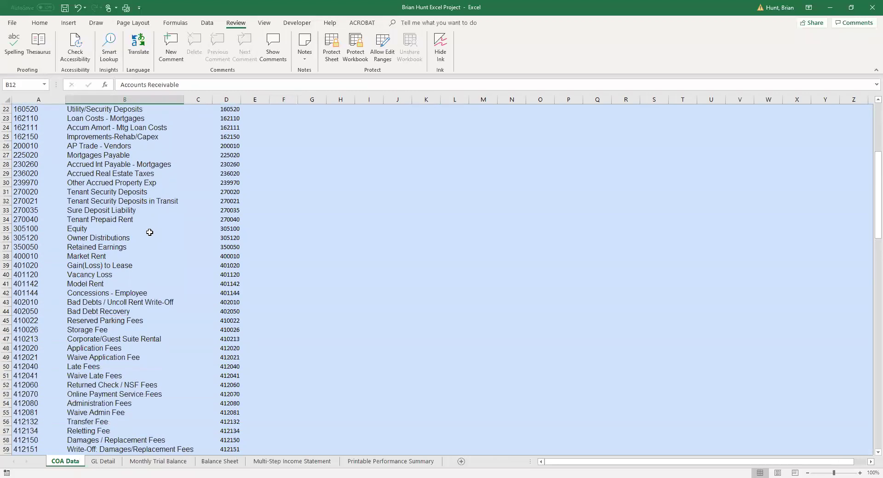
{"action": "scroll", "coordinate": [152, 229], "scroll_direction": "up", "scroll_amount": 7}
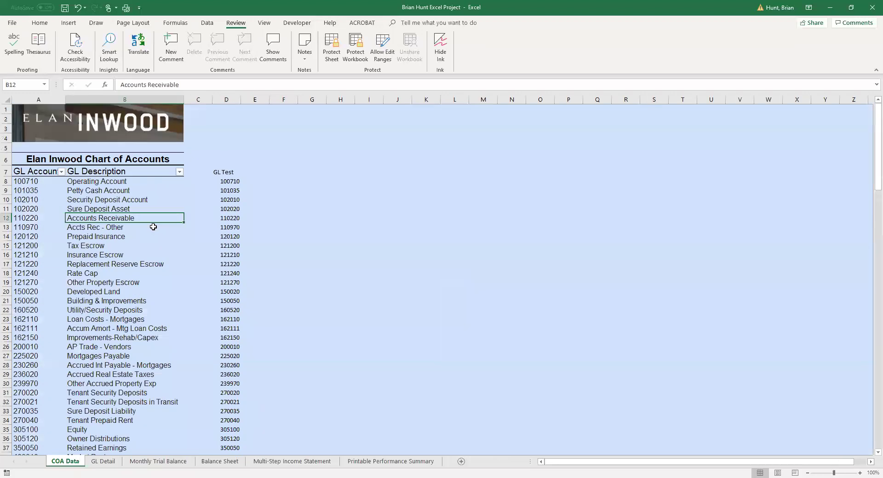
Look through the income and expense accounts further down the chart of accounts
{"action": "left_click", "coordinate": [398, 272]}
{"action": "left_click", "coordinate": [131, 219]}
{"action": "scroll", "coordinate": [134, 225], "scroll_direction": "down", "scroll_amount": 6}
{"action": "scroll", "coordinate": [135, 226], "scroll_direction": "down", "scroll_amount": 11}
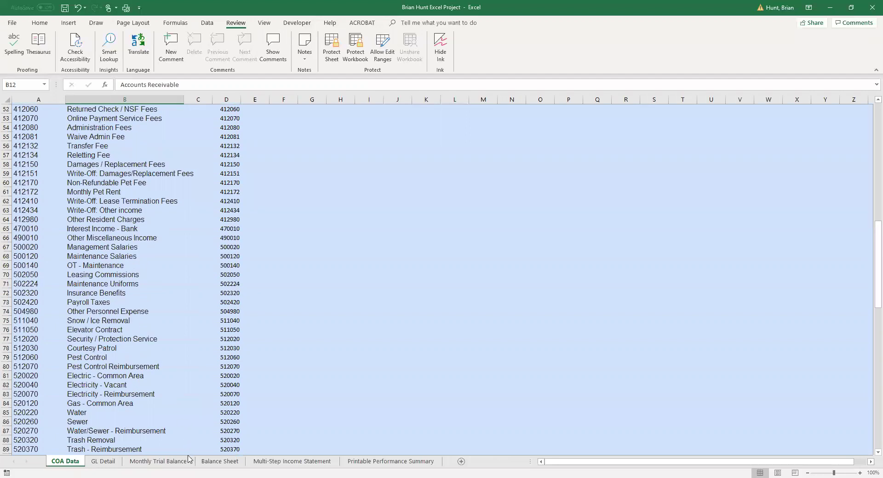
Open the Monthly Trial Balance sheet and inspect the ending balance formula for Accounts Receivable
{"action": "left_click", "coordinate": [169, 462]}
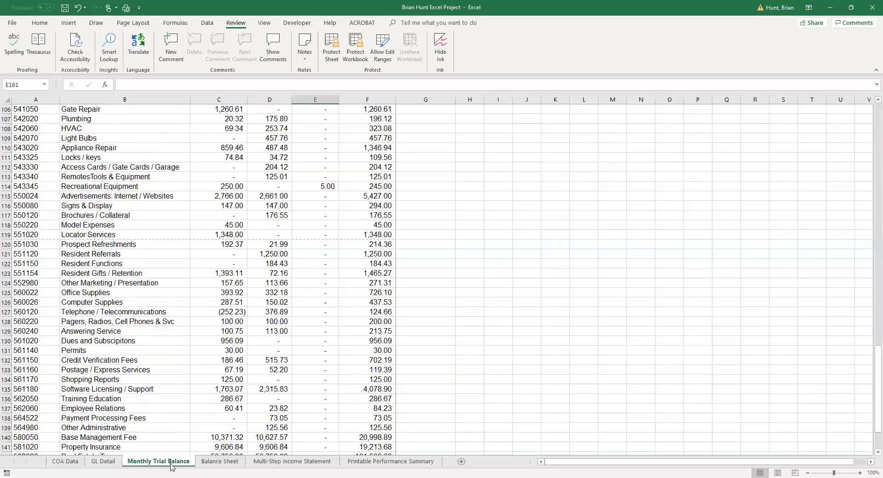
{"action": "left_click", "coordinate": [428, 332]}
{"action": "scroll", "coordinate": [414, 285], "scroll_direction": "up", "scroll_amount": 20}
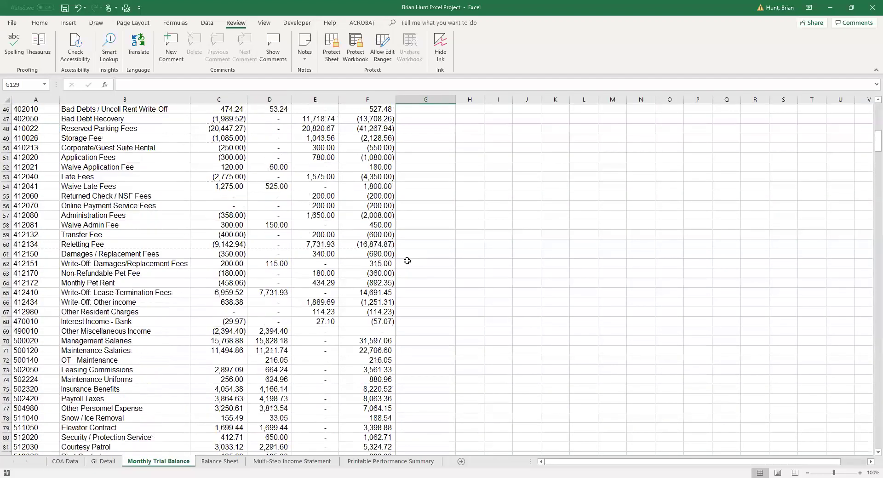
{"action": "scroll", "coordinate": [409, 257], "scroll_direction": "up", "scroll_amount": 15}
{"action": "left_click", "coordinate": [443, 252]}
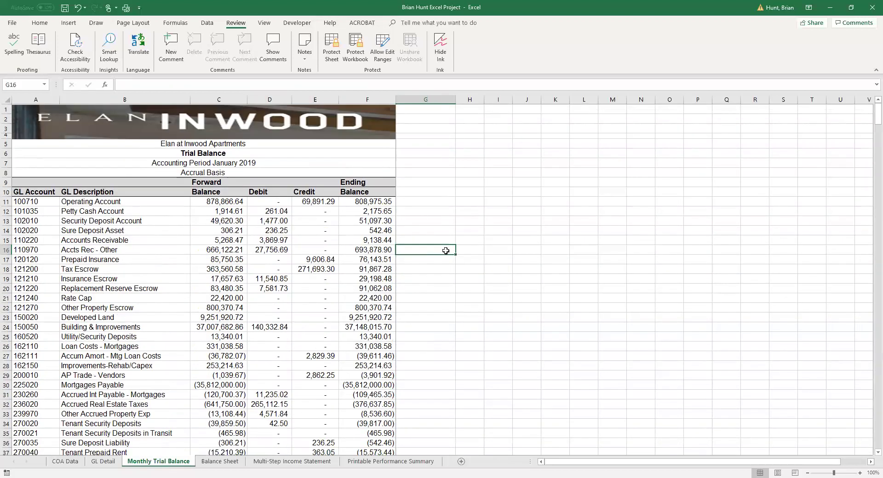
{"action": "left_click", "coordinate": [384, 238]}
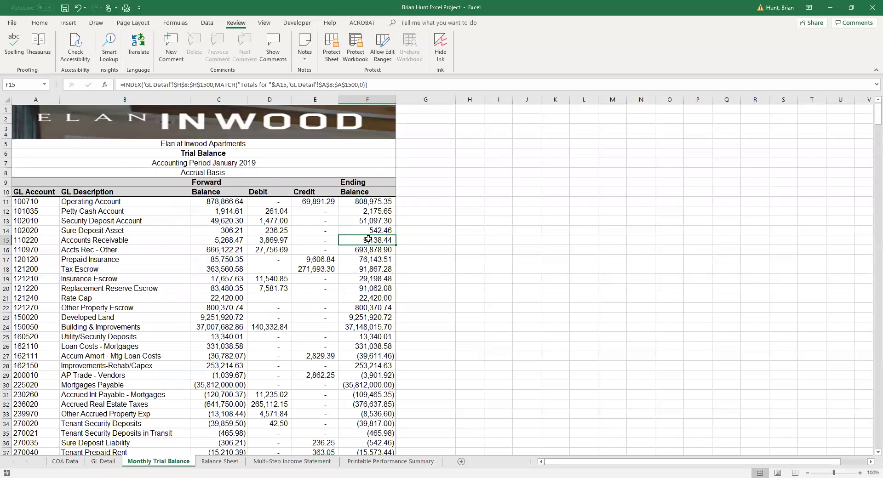
Compare the ending balance formula's "Totals for" lookup with the account total rows on GL Detail and return to the Monthly Trial Balance
{"action": "left_click", "coordinate": [106, 462]}
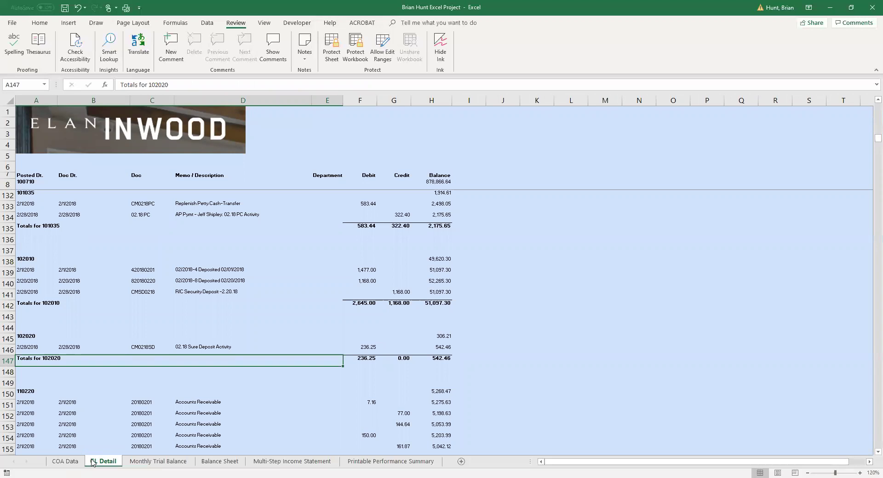
{"action": "left_click", "coordinate": [58, 308], "text": "ctrl"}
{"action": "left_click", "coordinate": [152, 462]}
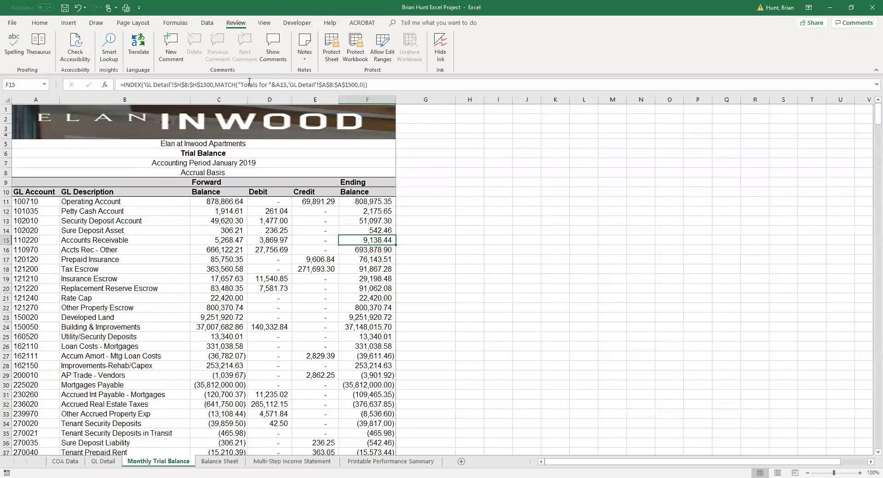
{"action": "left_click", "coordinate": [103, 462]}
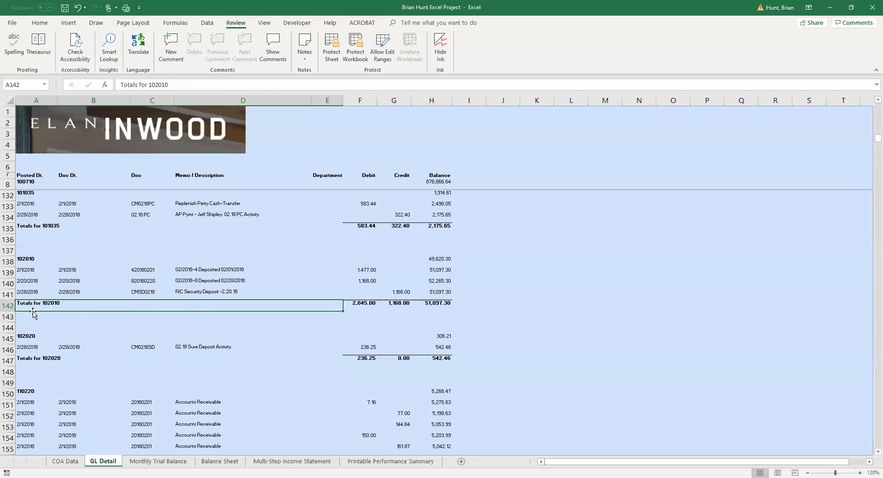
{"action": "left_click", "coordinate": [132, 461]}
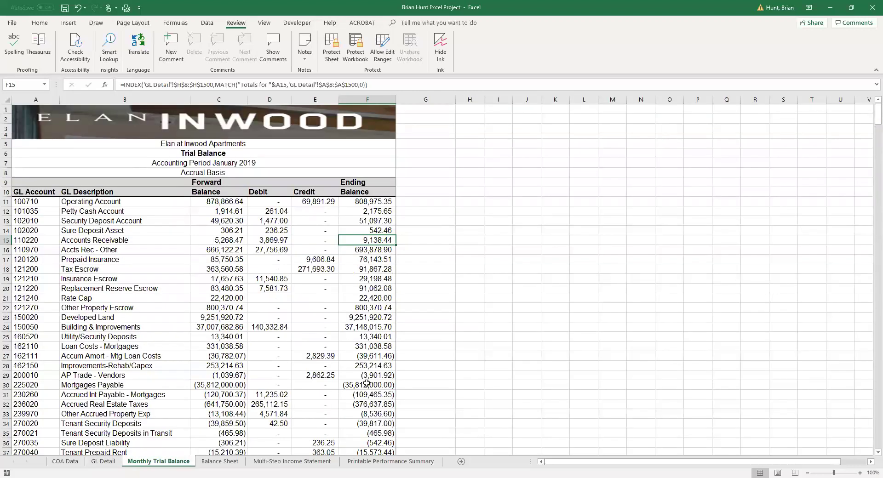
Look through the account balances on the Monthly Trial Balance and return to its heading
{"action": "left_click", "coordinate": [405, 366]}
{"action": "scroll", "coordinate": [380, 327], "scroll_direction": "down", "scroll_amount": 15}
{"action": "scroll", "coordinate": [381, 328], "scroll_direction": "down", "scroll_amount": 8}
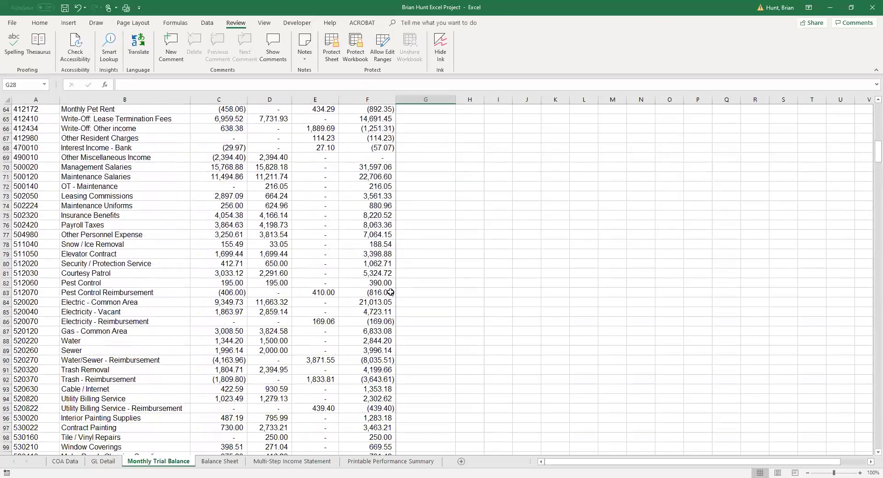
{"action": "left_click", "coordinate": [467, 312]}
{"action": "scroll", "coordinate": [471, 318], "scroll_direction": "up", "scroll_amount": 10}
{"action": "scroll", "coordinate": [473, 327], "scroll_direction": "up", "scroll_amount": 13}
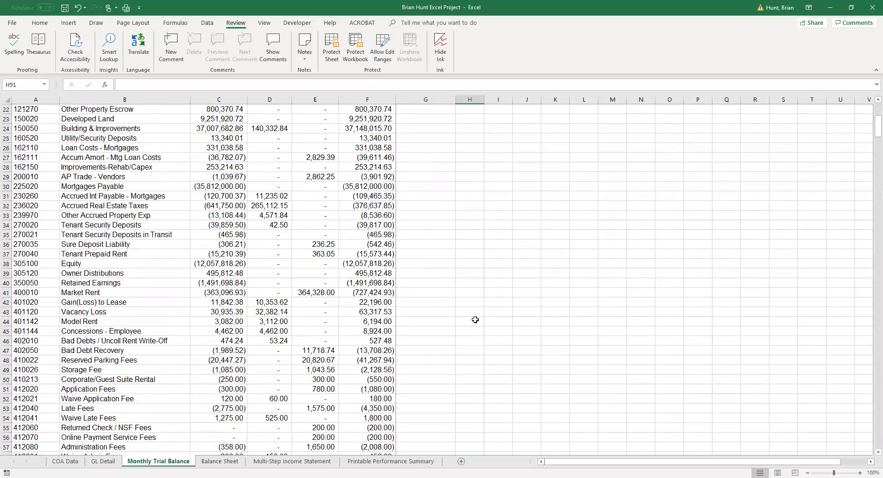
{"action": "left_click", "coordinate": [474, 306]}
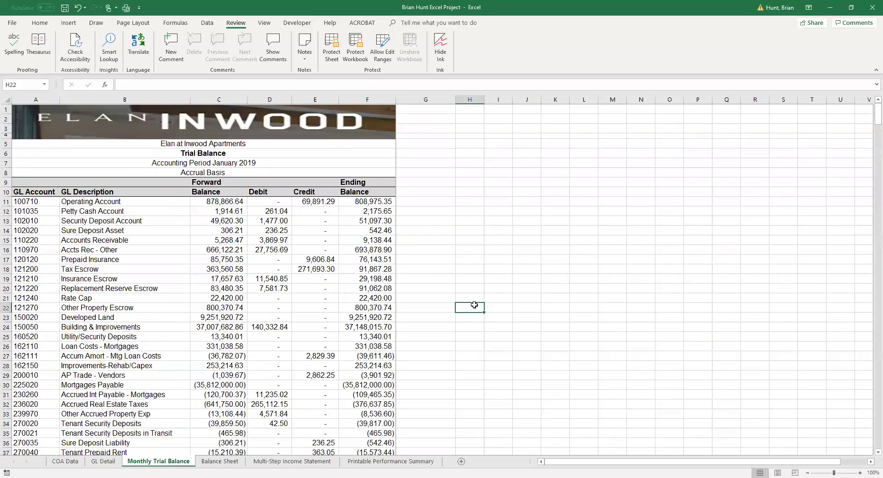
{"action": "left_click", "coordinate": [481, 297]}
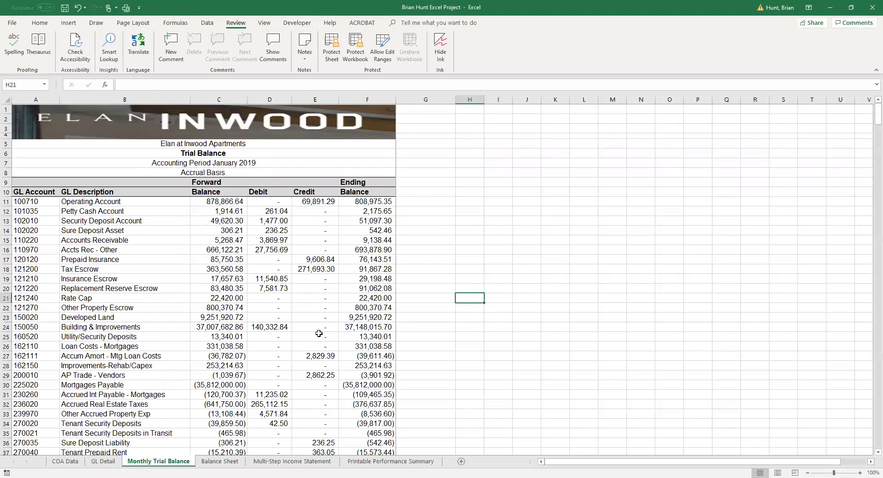
Open the Balance Sheet worksheet and review its heading, current assets and long-term assets
{"action": "left_click", "coordinate": [220, 462]}
{"action": "left_click", "coordinate": [292, 380]}
{"action": "scroll", "coordinate": [292, 380], "scroll_direction": "up", "scroll_amount": 4}
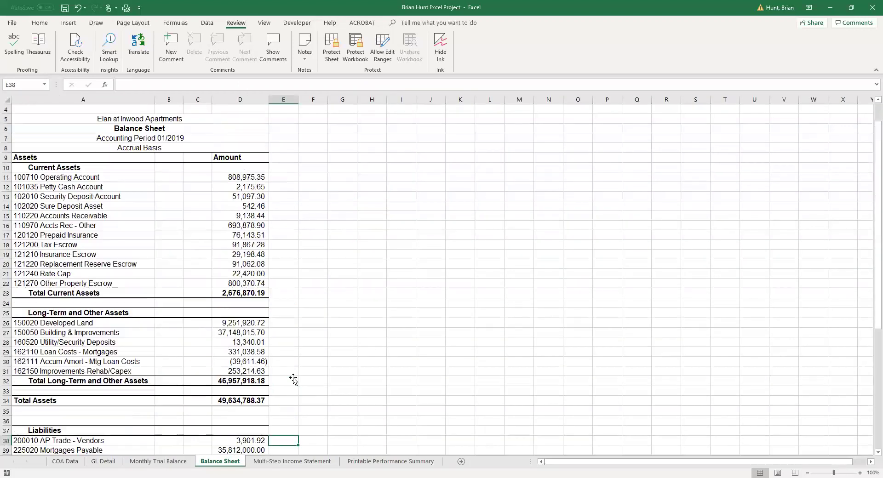
{"action": "left_click", "coordinate": [326, 333]}
{"action": "left_click", "coordinate": [322, 284]}
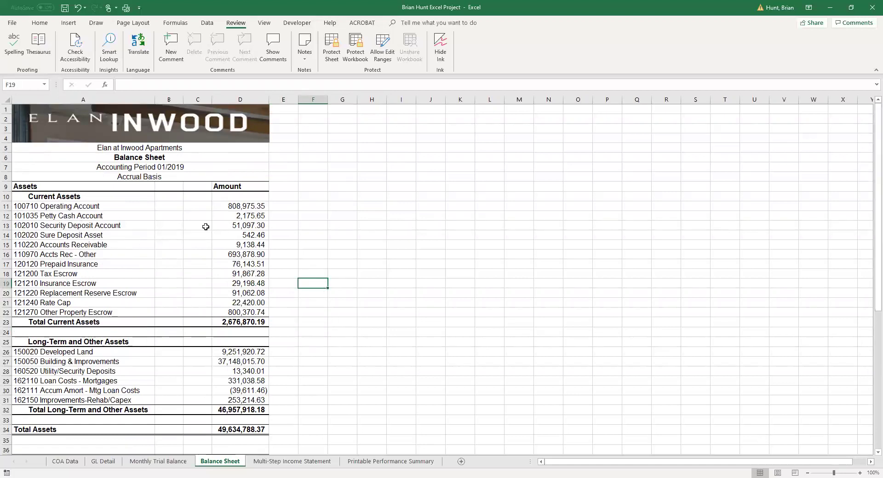
{"action": "left_click", "coordinate": [315, 233]}
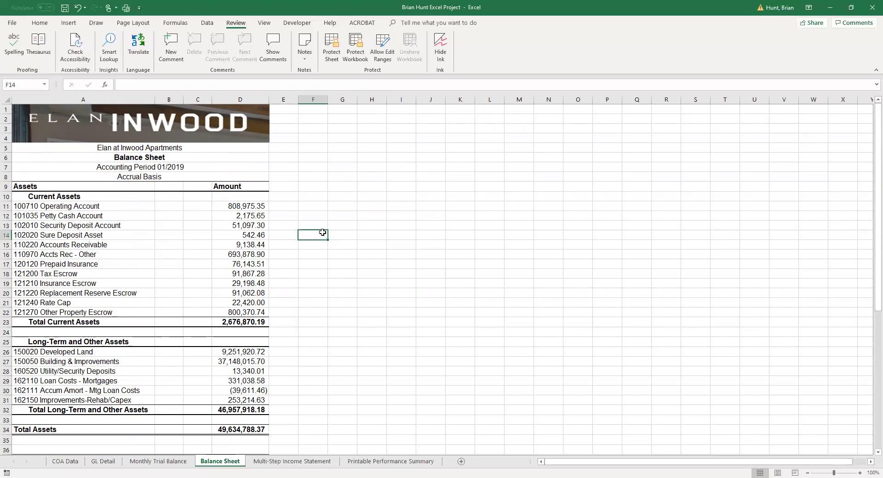
{"action": "left_click", "coordinate": [340, 228]}
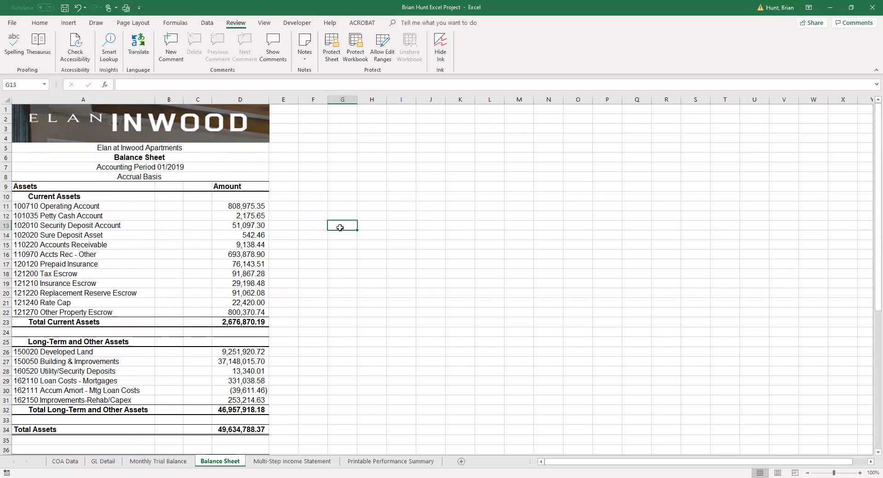
Inspect the CONCATENATE formula behind the Operating Account label and skim the other Balance Sheet account lines
{"action": "left_click", "coordinate": [37, 205]}
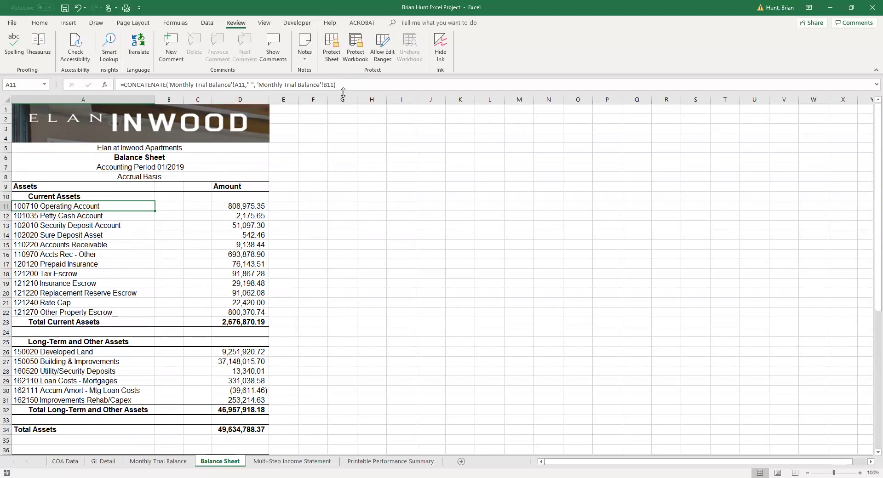
{"action": "left_click", "coordinate": [394, 200]}
{"action": "left_click", "coordinate": [70, 209]}
{"action": "scroll", "coordinate": [370, 282], "scroll_direction": "down", "scroll_amount": 2}
{"action": "scroll", "coordinate": [370, 282], "scroll_direction": "down", "scroll_amount": 7}
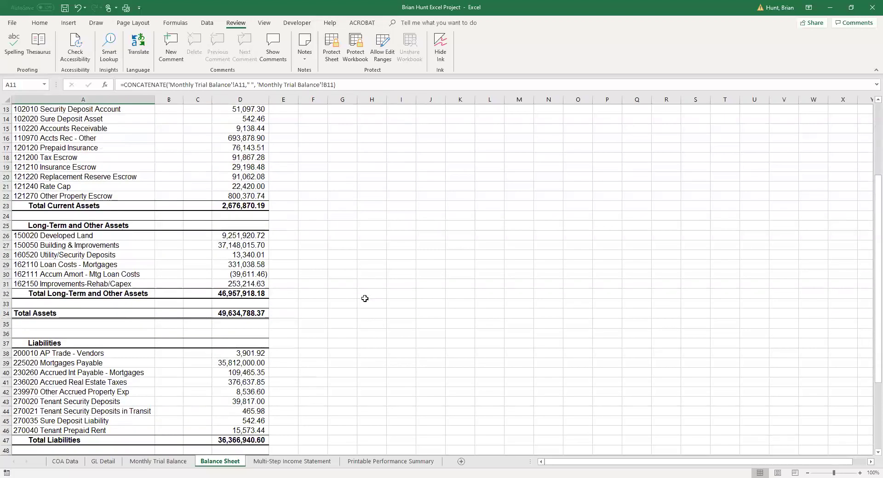
{"action": "scroll", "coordinate": [366, 289], "scroll_direction": "up", "scroll_amount": 9}
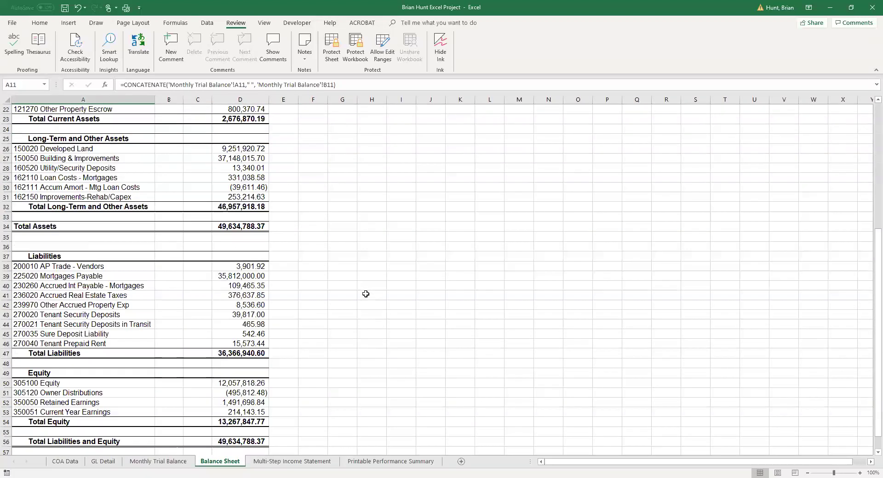
{"action": "left_click", "coordinate": [366, 291]}
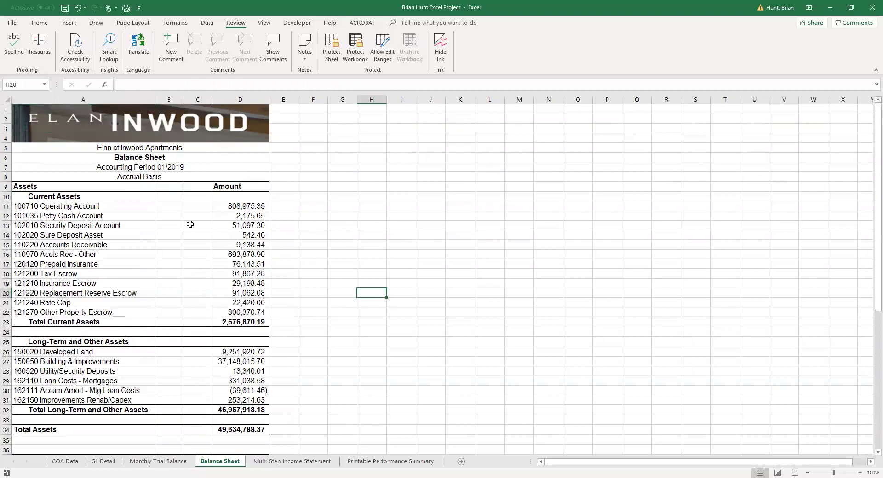
{"action": "left_click", "coordinate": [84, 209]}
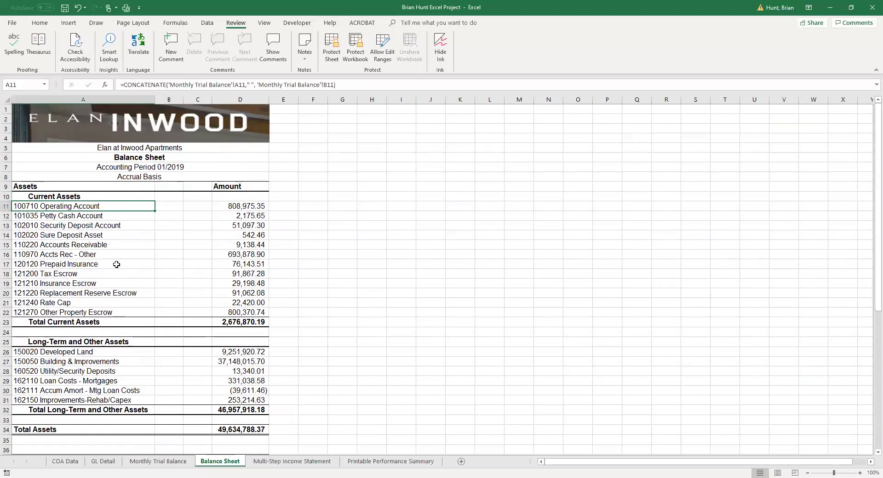
Examine the Liabilities and Equity sections of the Balance Sheet down to the Balance Sheet Proof row
{"action": "scroll", "coordinate": [116, 265], "scroll_direction": "down", "scroll_amount": 5}
{"action": "scroll", "coordinate": [118, 263], "scroll_direction": "down", "scroll_amount": 5}
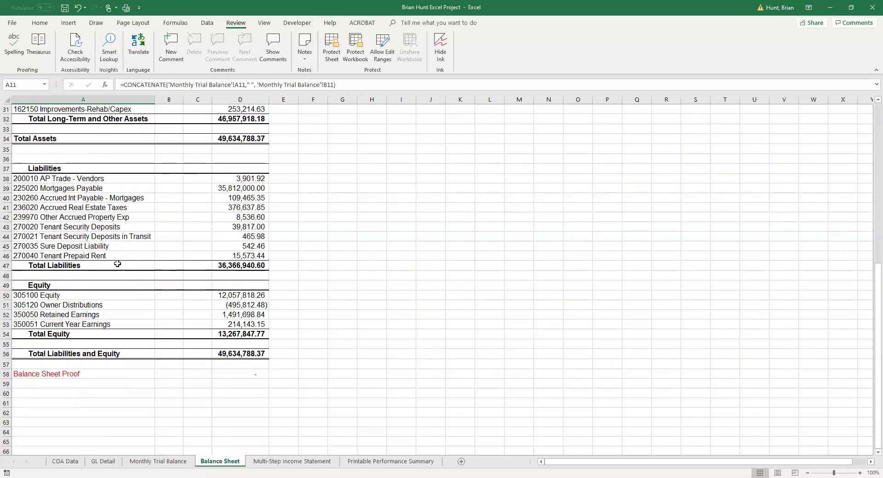
{"action": "left_click", "coordinate": [374, 285]}
{"action": "left_click", "coordinate": [285, 282]}
{"action": "left_click", "coordinate": [319, 337]}
{"action": "scroll", "coordinate": [321, 331], "scroll_direction": "up", "scroll_amount": 4}
{"action": "left_click", "coordinate": [322, 327]}
{"action": "left_click", "coordinate": [407, 315]}
{"action": "scroll", "coordinate": [375, 316], "scroll_direction": "down", "scroll_amount": 3}
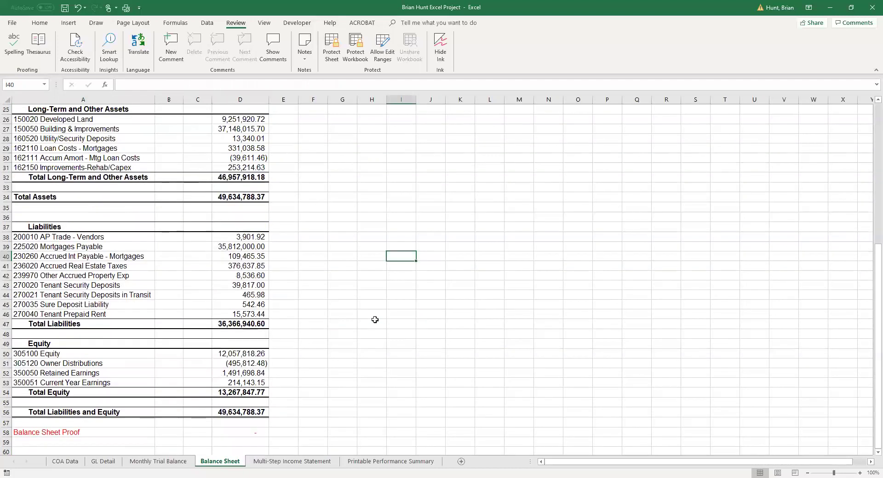
{"action": "left_click_drag", "start_coordinate": [371, 363], "coordinate": [372, 353]}
Check the Total Liabilities and Equity formula, the Total Assets figure and the Balance Sheet Proof formula
{"action": "left_click", "coordinate": [118, 407]}
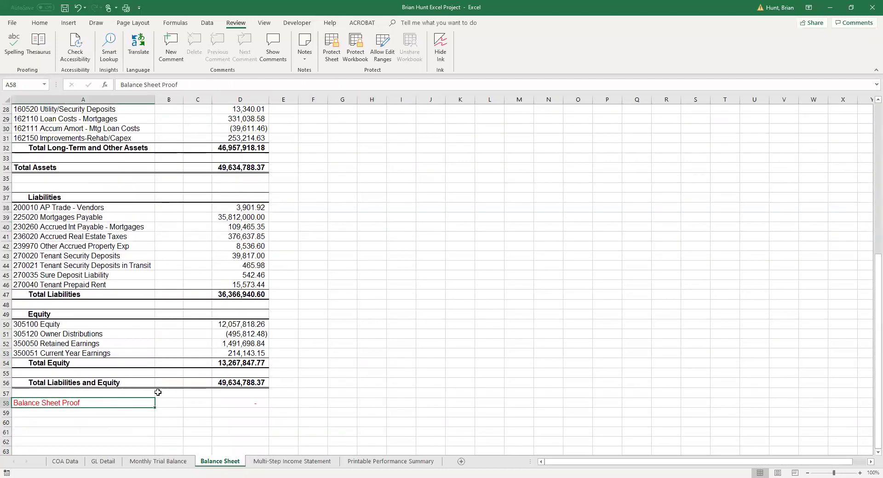
{"action": "left_click", "coordinate": [235, 385]}
{"action": "scroll", "coordinate": [353, 367], "scroll_direction": "up", "scroll_amount": 1}
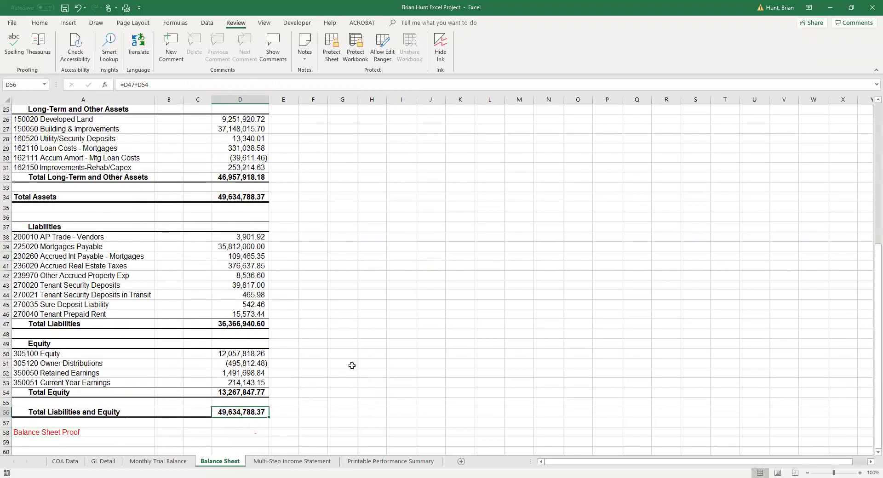
{"action": "scroll", "coordinate": [350, 366], "scroll_direction": "up", "scroll_amount": 1}
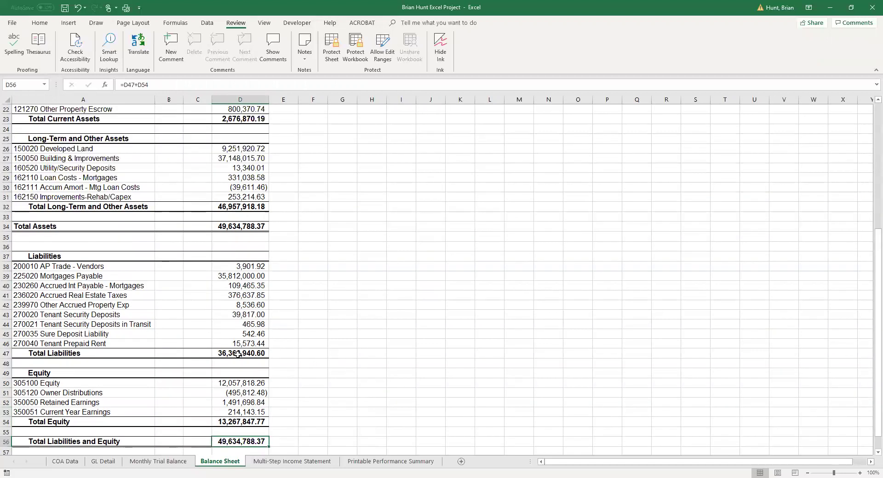
{"action": "left_click", "coordinate": [313, 363]}
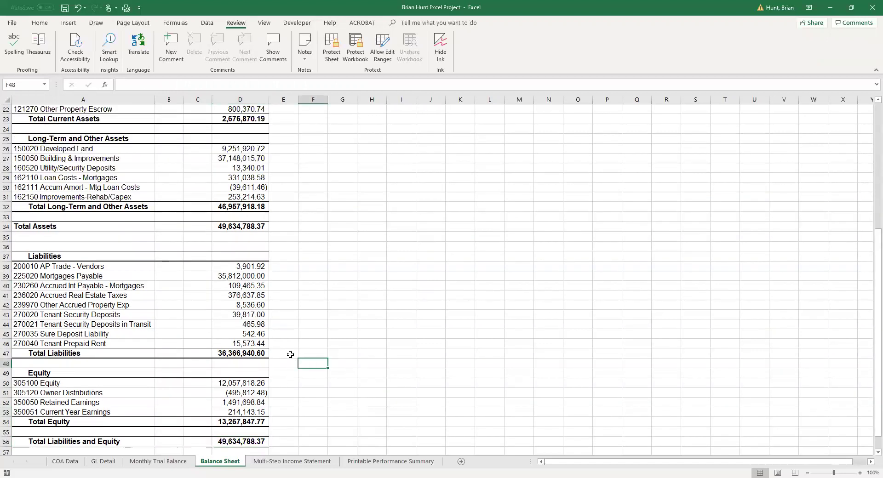
{"action": "left_click", "coordinate": [247, 223]}
{"action": "scroll", "coordinate": [309, 301], "scroll_direction": "down", "scroll_amount": 3}
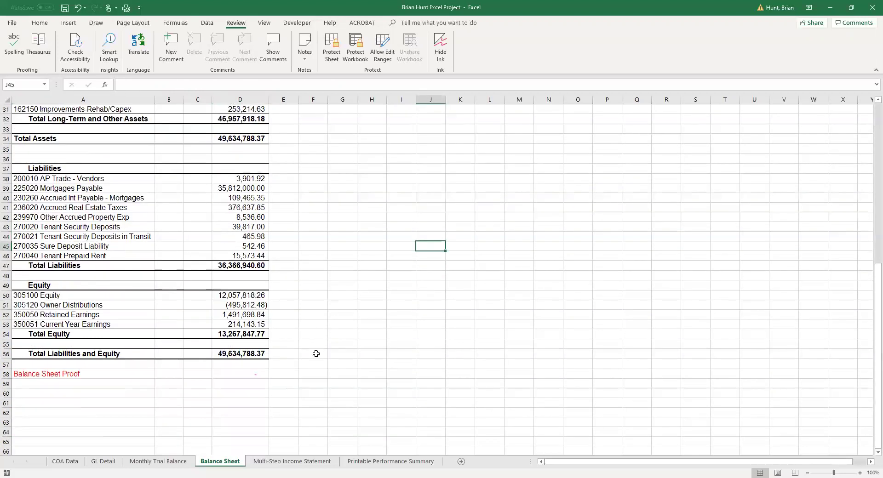
{"action": "left_click", "coordinate": [264, 374]}
{"action": "scroll", "coordinate": [368, 356], "scroll_direction": "up", "scroll_amount": 10}
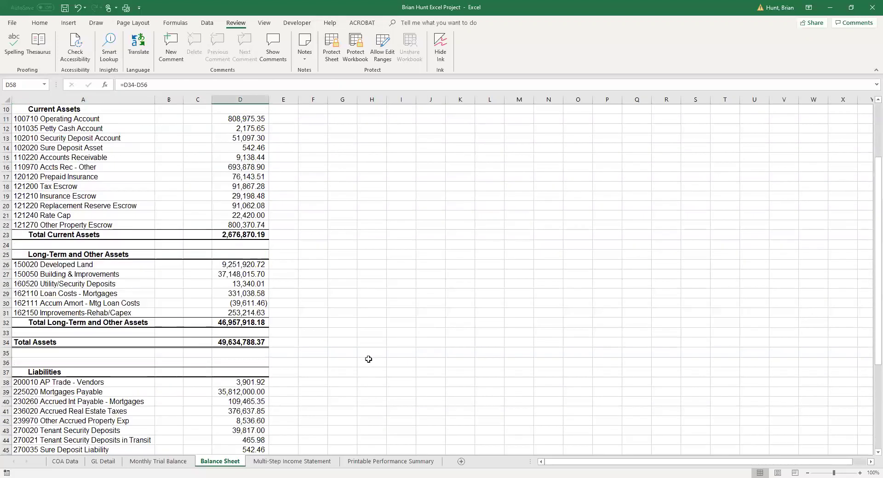
{"action": "left_click_drag", "start_coordinate": [342, 322], "coordinate": [317, 313]}
{"action": "left_click", "coordinate": [257, 245]}
{"action": "left_click", "coordinate": [327, 279]}
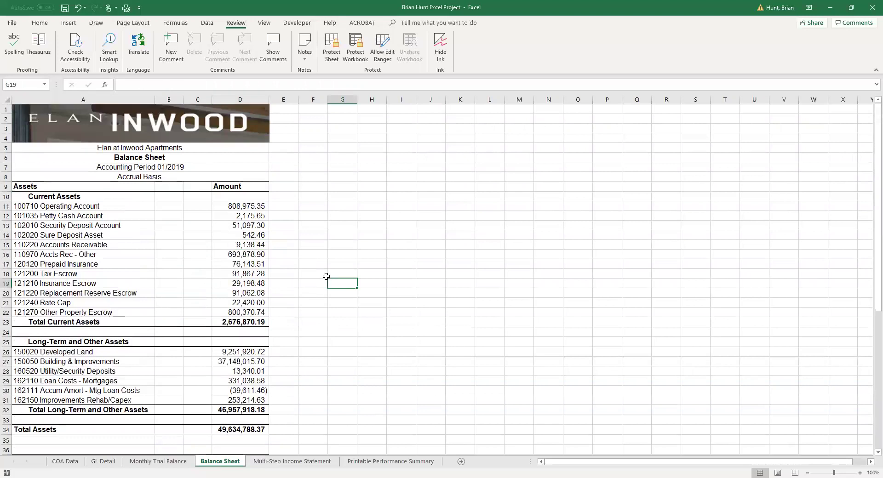
{"action": "left_click", "coordinate": [417, 329]}
{"action": "left_click_drag", "start_coordinate": [380, 300], "coordinate": [383, 282]}
{"action": "left_click", "coordinate": [417, 285]}
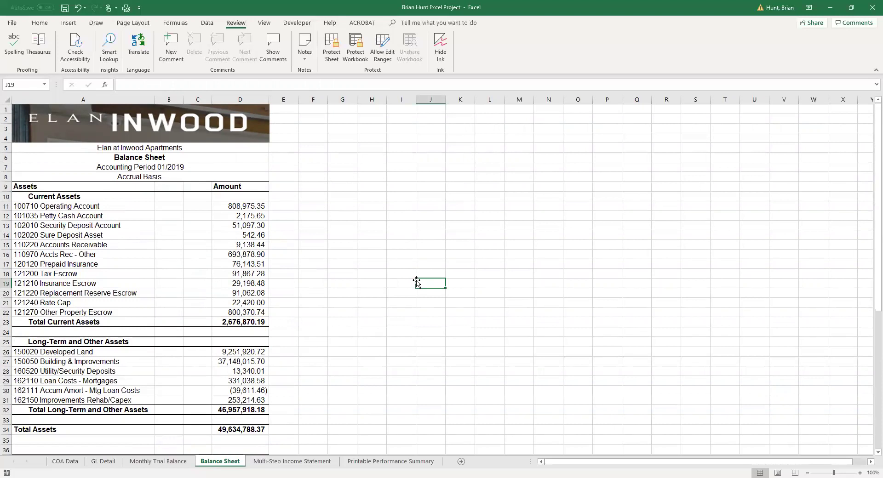
Preview both printed pages of the Balance Sheet and return to the first page
{"action": "key", "text": "ctrl+p"}
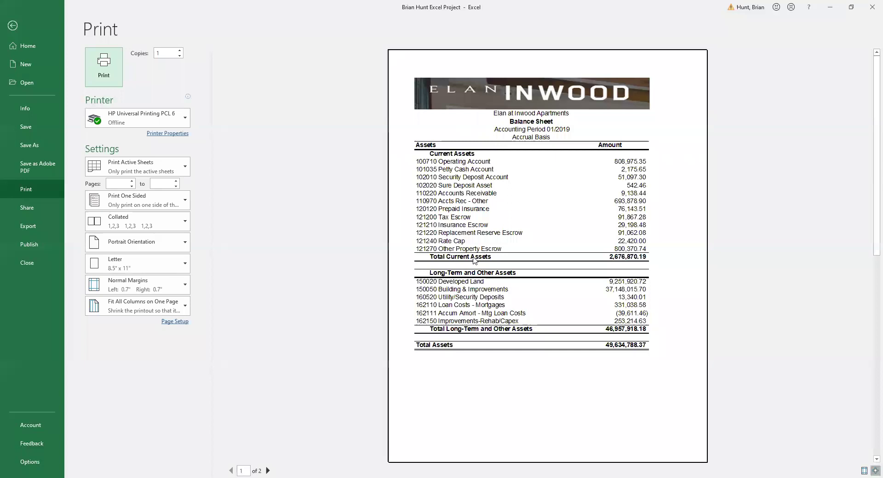
{"action": "scroll", "coordinate": [504, 258], "scroll_direction": "down", "scroll_amount": 1}
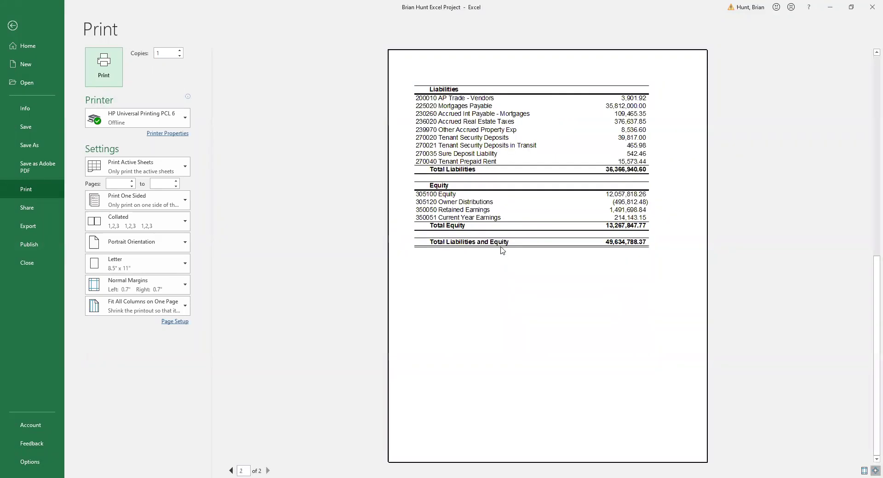
{"action": "scroll", "coordinate": [502, 251], "scroll_direction": "up", "scroll_amount": 1}
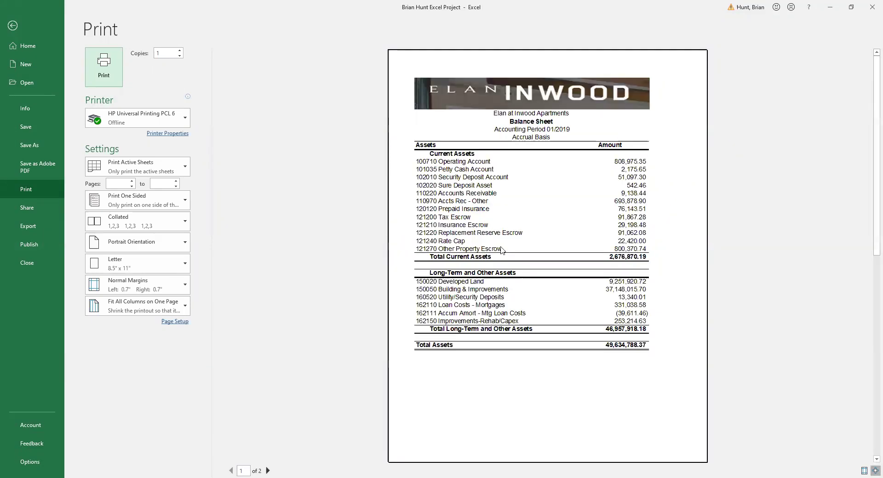
Close the print preview and return to the Balance Sheet worksheet
{"action": "left_click", "coordinate": [18, 26]}
{"action": "left_click", "coordinate": [350, 368]}
{"action": "left_click_drag", "start_coordinate": [393, 420], "coordinate": [372, 419]}
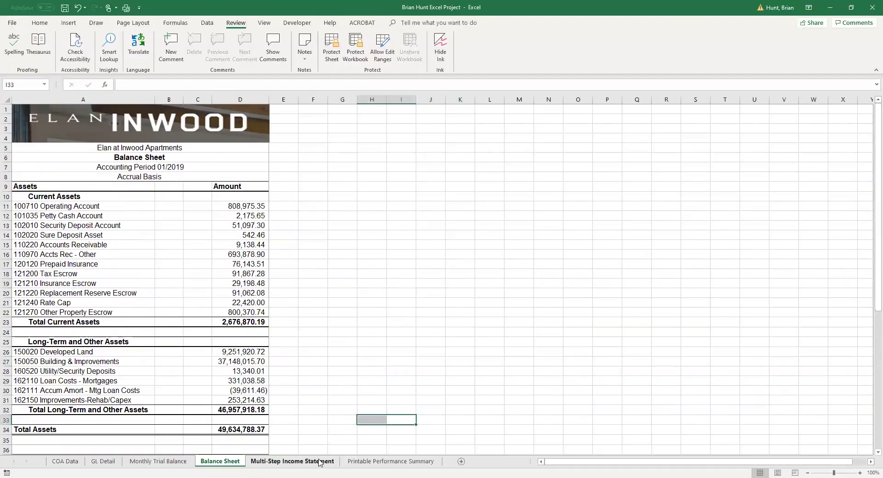
{"action": "left_click", "coordinate": [373, 363]}
{"action": "left_click", "coordinate": [354, 350]}
{"action": "left_click", "coordinate": [333, 399]}
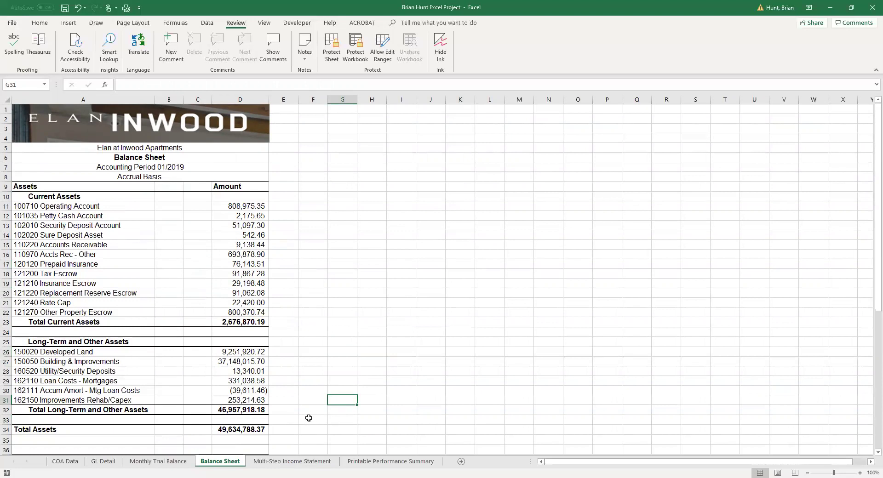
Open the Multi-Step Income Statement sheet and go to its heading and Rental Income section
{"action": "left_click", "coordinate": [184, 462]}
{"action": "left_click", "coordinate": [294, 461]}
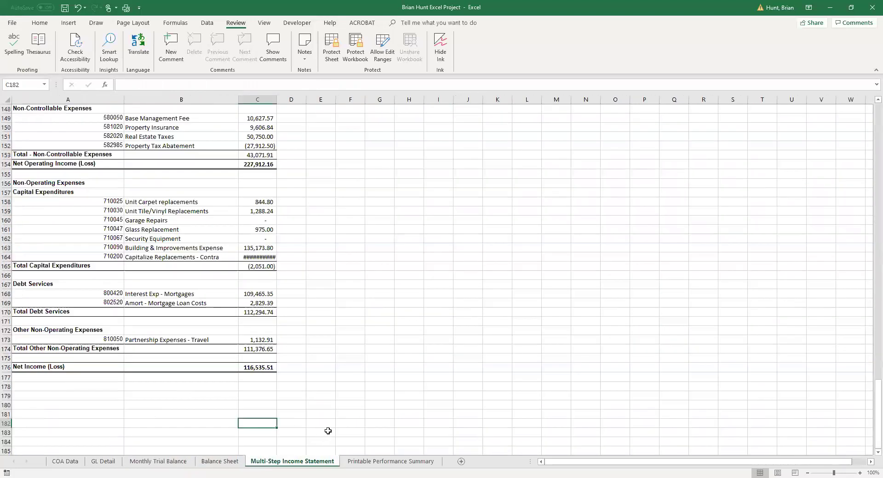
{"action": "scroll", "coordinate": [303, 337], "scroll_direction": "up", "scroll_amount": 2}
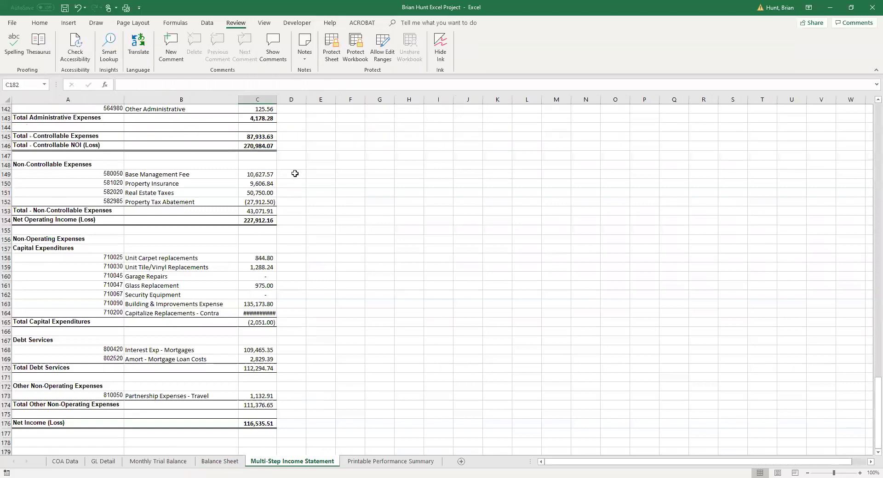
{"action": "left_click", "coordinate": [344, 226]}
{"action": "scroll", "coordinate": [354, 235], "scroll_direction": "up", "scroll_amount": 20}
{"action": "scroll", "coordinate": [362, 240], "scroll_direction": "up", "scroll_amount": 20}
{"action": "left_click", "coordinate": [367, 238]}
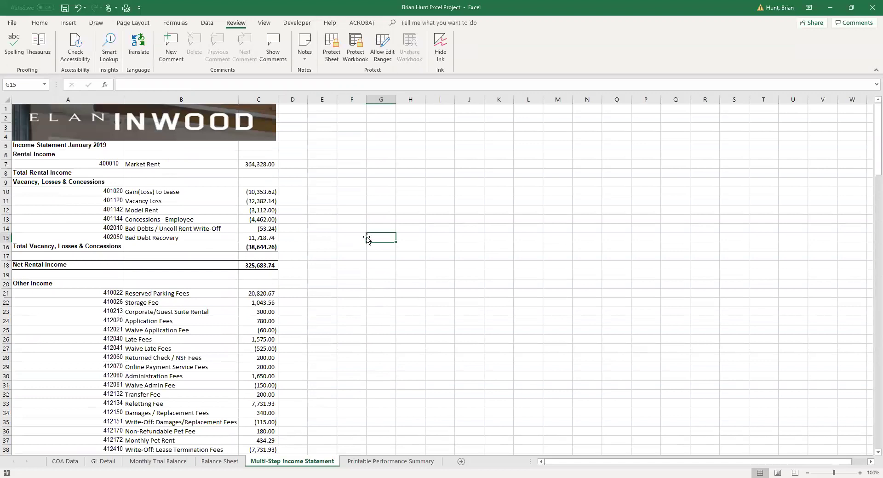
{"action": "left_click", "coordinate": [455, 256]}
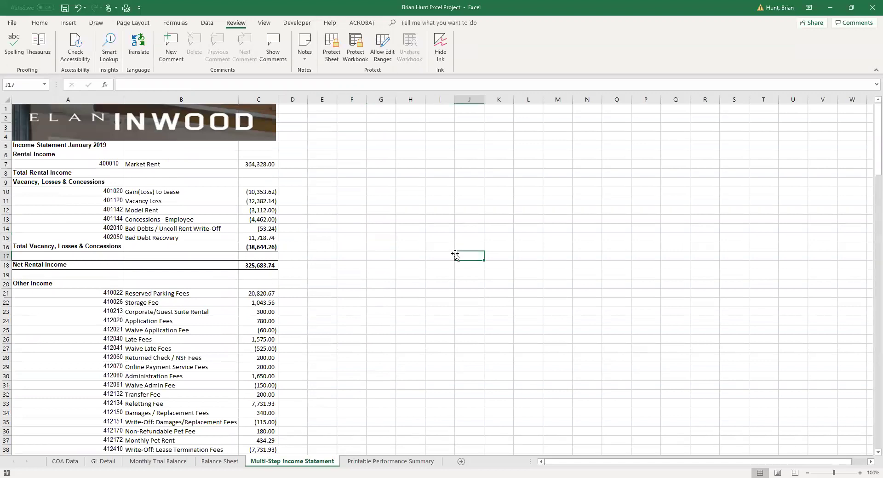
{"action": "left_click", "coordinate": [452, 248]}
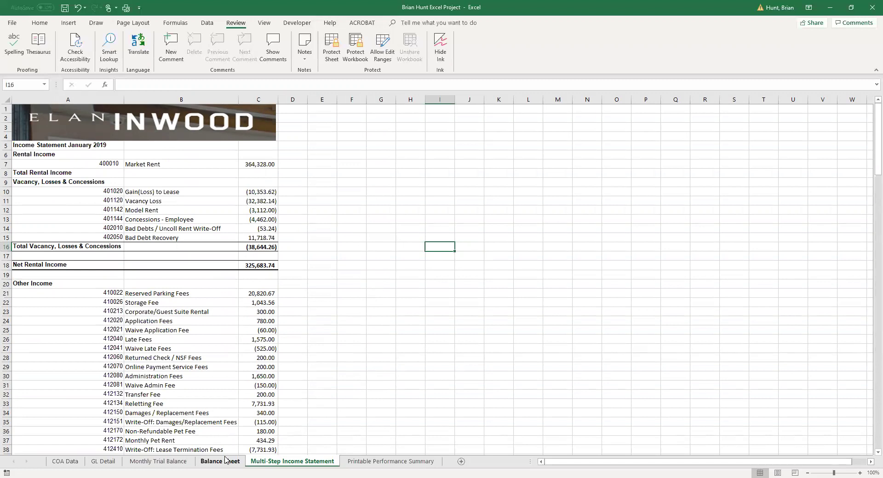
{"action": "left_click", "coordinate": [364, 399]}
{"action": "left_click", "coordinate": [326, 376]}
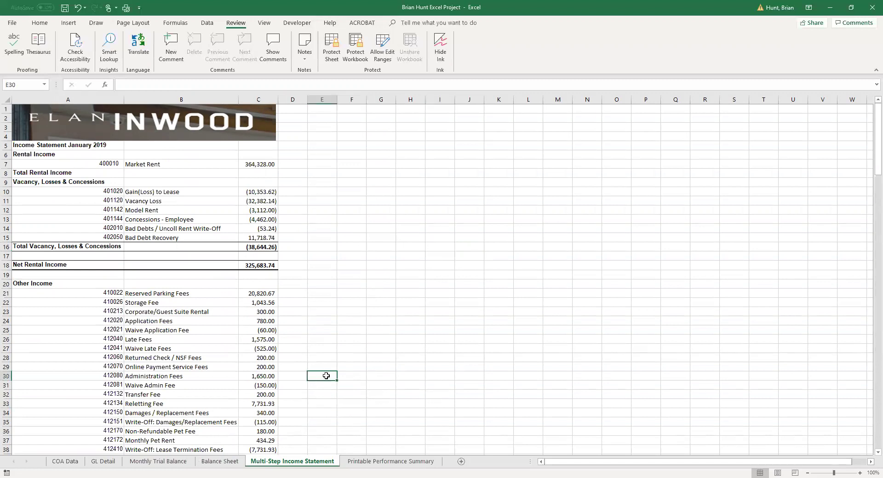
{"action": "left_click_drag", "start_coordinate": [350, 345], "coordinate": [350, 339]}
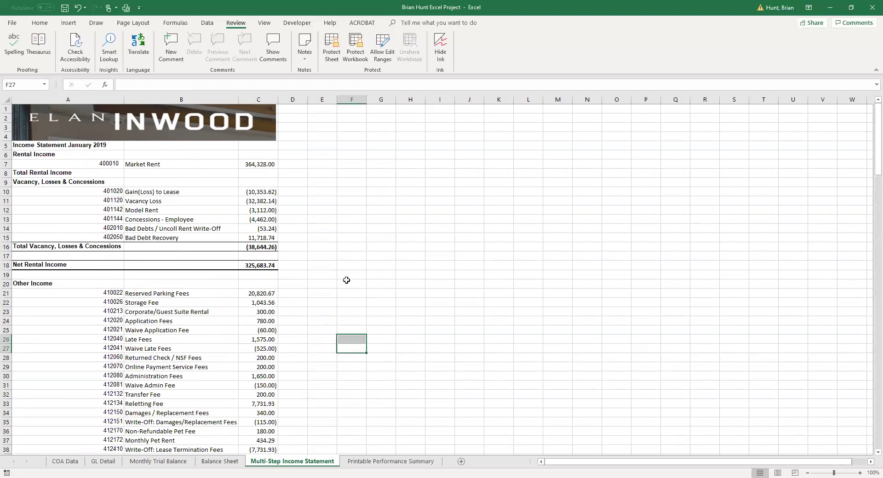
{"action": "left_click_drag", "start_coordinate": [352, 284], "coordinate": [352, 275]}
Inspect the Market Rent lookup formula in C7 and skim the Vacancy and Other Income lines below it
{"action": "left_click", "coordinate": [255, 165]}
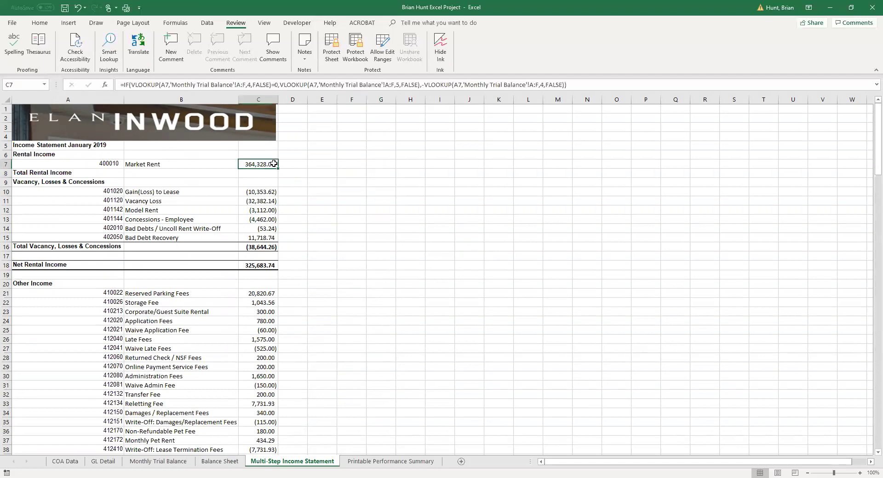
{"action": "left_click", "coordinate": [293, 174]}
{"action": "left_click", "coordinate": [267, 165]}
{"action": "scroll", "coordinate": [361, 251], "scroll_direction": "down", "scroll_amount": 3}
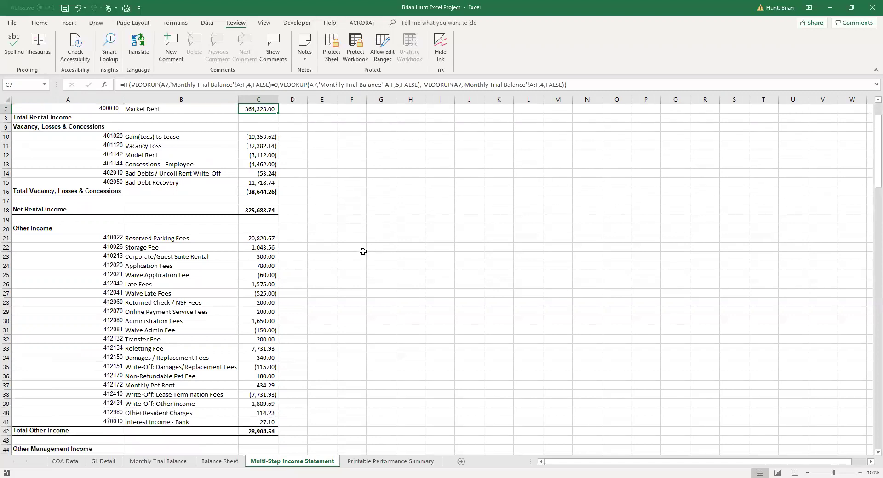
{"action": "scroll", "coordinate": [363, 254], "scroll_direction": "down", "scroll_amount": 4}
{"action": "scroll", "coordinate": [320, 215], "scroll_direction": "up", "scroll_amount": 7}
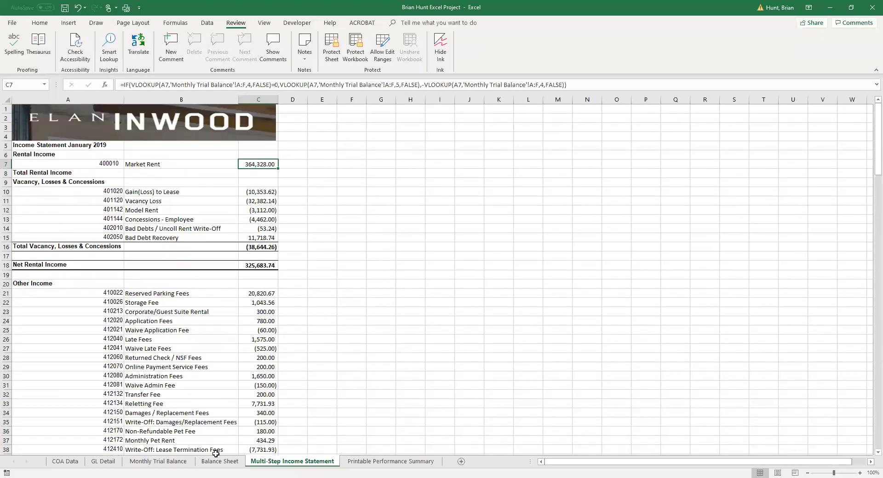
Find Market Rent account 400010 in the Monthly Trial Balance and inspect its Credit formula
{"action": "left_click", "coordinate": [158, 461]}
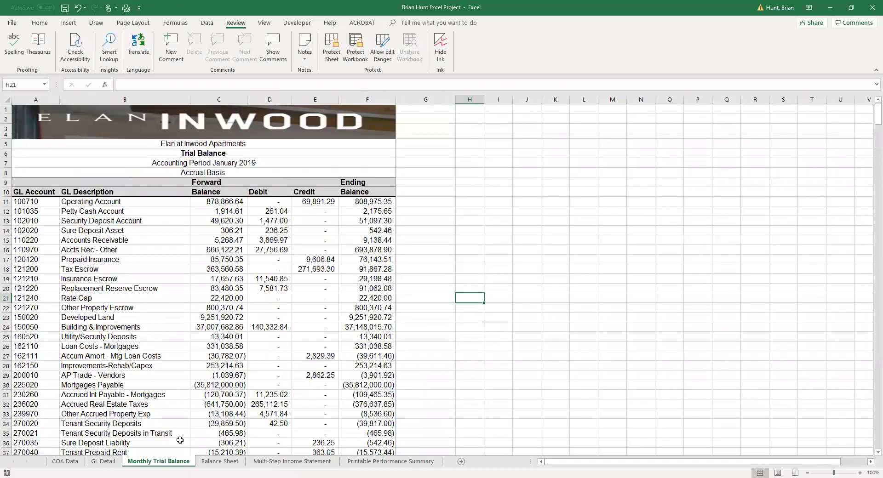
{"action": "left_click", "coordinate": [322, 202]}
{"action": "scroll", "coordinate": [335, 307], "scroll_direction": "down", "scroll_amount": 6}
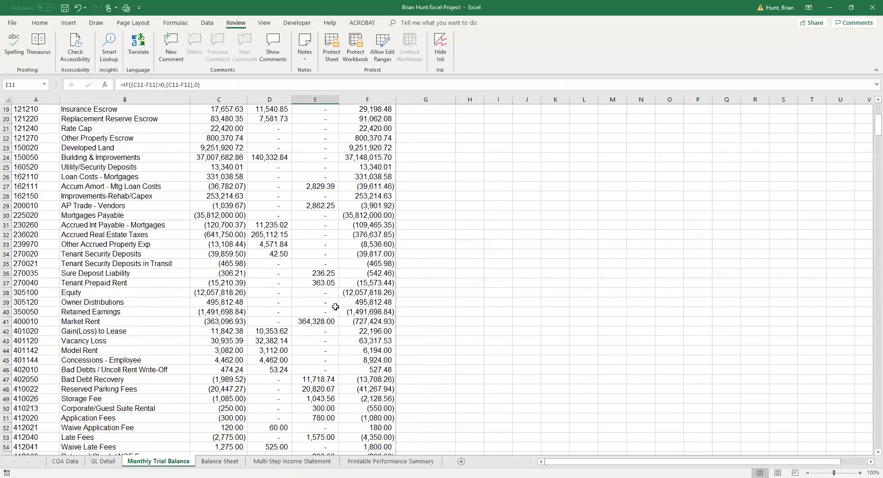
{"action": "scroll", "coordinate": [336, 306], "scroll_direction": "down", "scroll_amount": 2}
{"action": "left_click", "coordinate": [321, 263]}
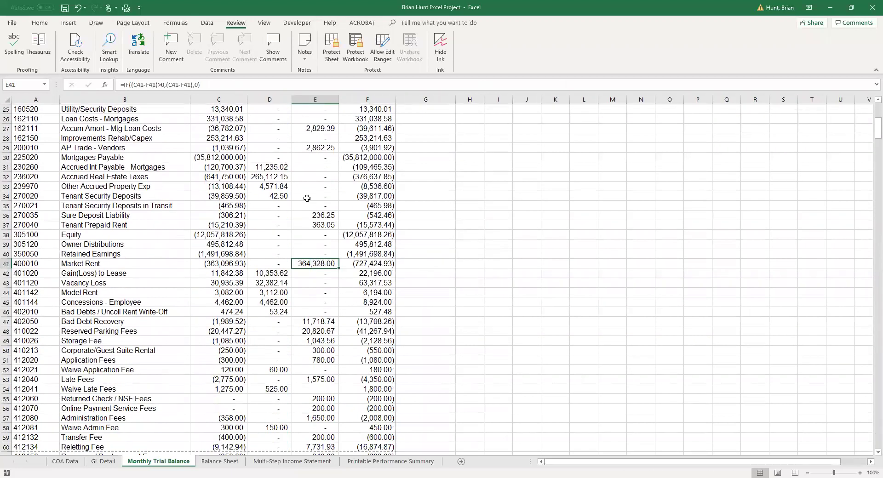
Compare the Credit and Debit cells of the Market Rent row in the Monthly Trial Balance
{"action": "left_click", "coordinate": [321, 285]}
{"action": "key", "text": "Up"}
{"action": "key", "text": "Up"}
{"action": "key", "text": "Right"}
{"action": "key", "text": "Right"}
{"action": "key", "text": "shift+Left"}
{"action": "left_click", "coordinate": [328, 262]}
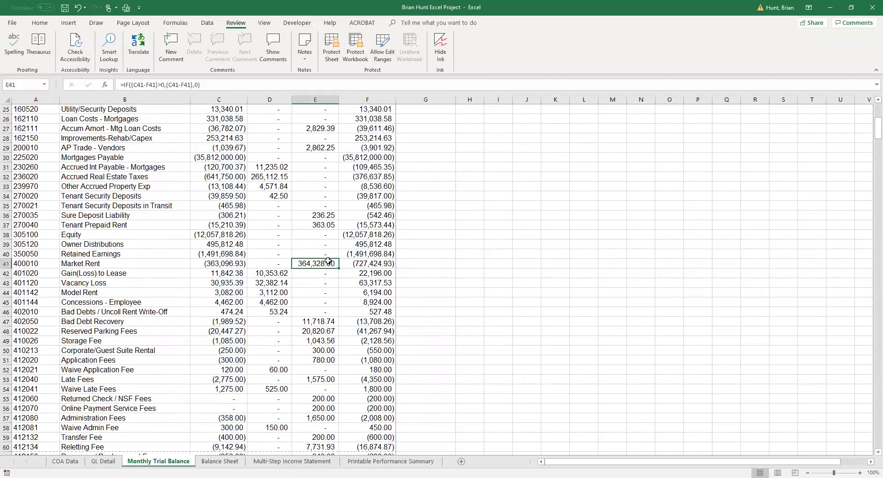
{"action": "left_click", "coordinate": [285, 265]}
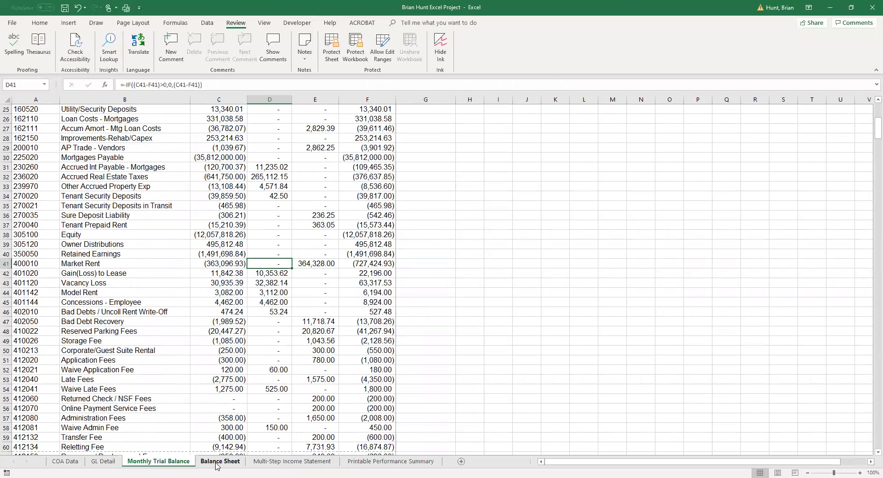
Return to the Multi-Step Income Statement and examine the zero test and column 5 VLOOKUP within the Market Rent formula
{"action": "left_click", "coordinate": [273, 462]}
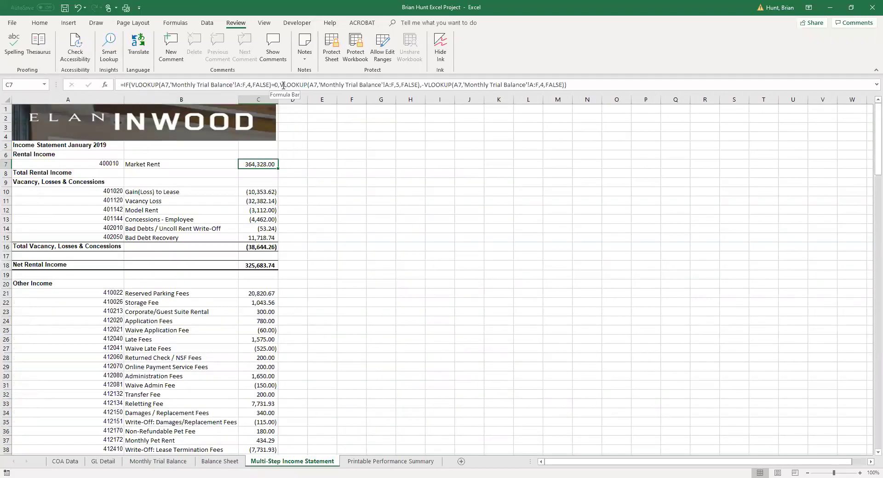
{"action": "left_click_drag", "start_coordinate": [279, 84], "coordinate": [352, 85]}
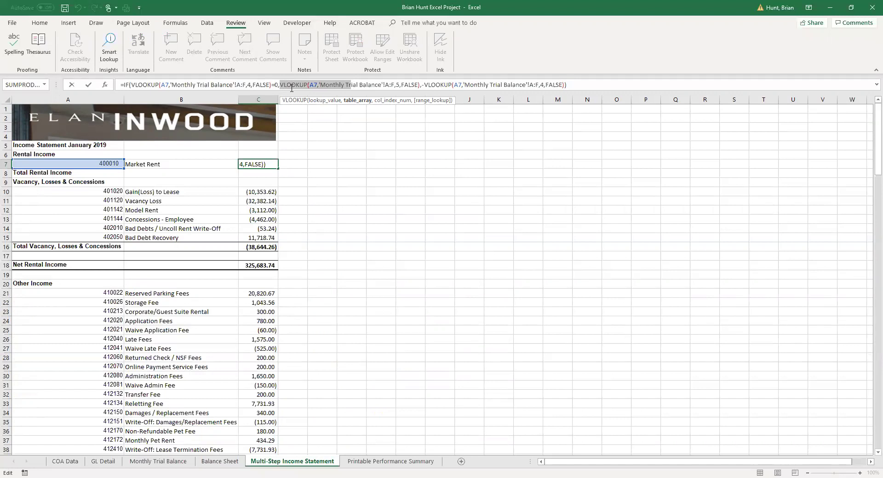
{"action": "left_click", "coordinate": [276, 85]}
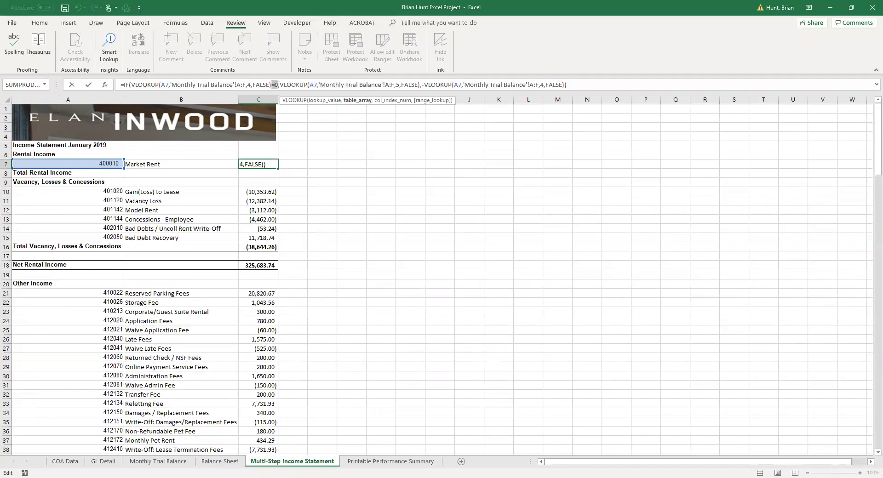
{"action": "left_click_drag", "start_coordinate": [306, 87], "coordinate": [419, 85]}
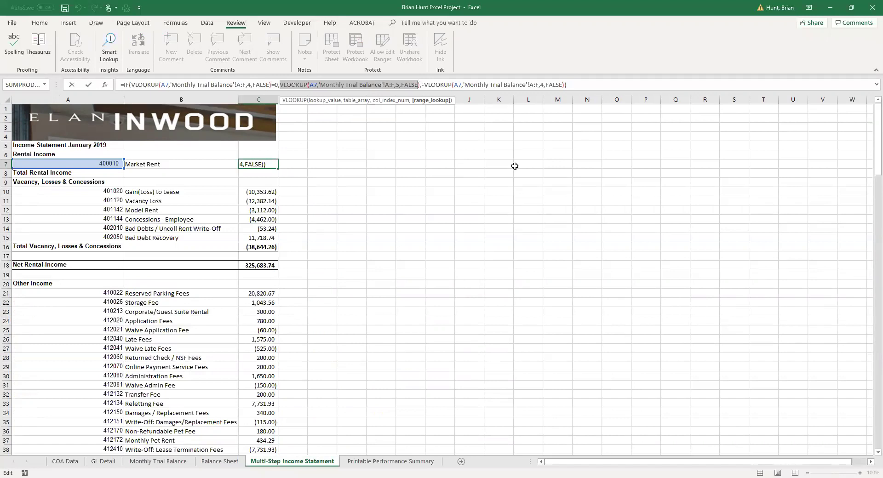
{"action": "left_click_drag", "start_coordinate": [514, 166], "coordinate": [498, 174]}
{"action": "key", "text": "Return"}
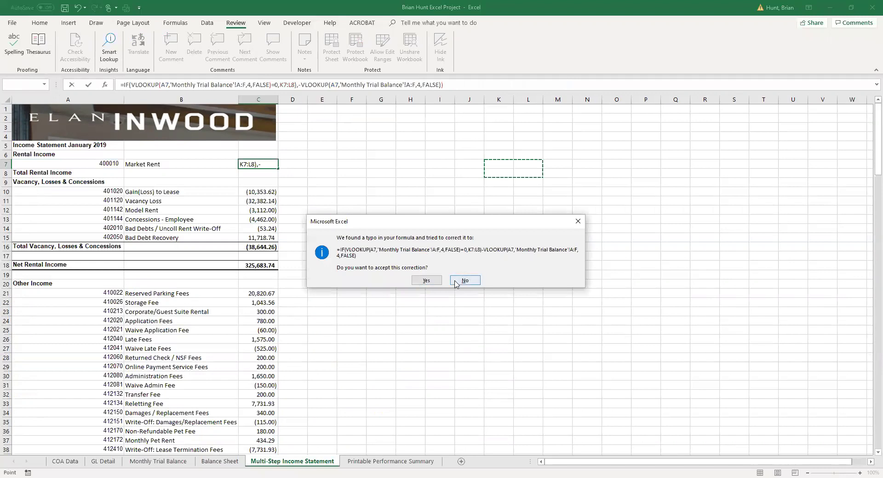
{"action": "left_click", "coordinate": [464, 281]}
{"action": "left_click", "coordinate": [426, 292]}
{"action": "key", "text": "Return"}
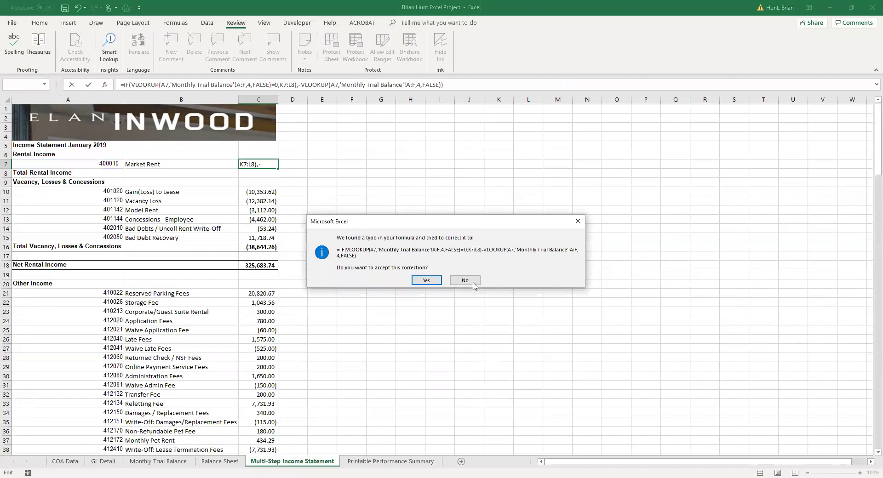
{"action": "left_click", "coordinate": [464, 281]}
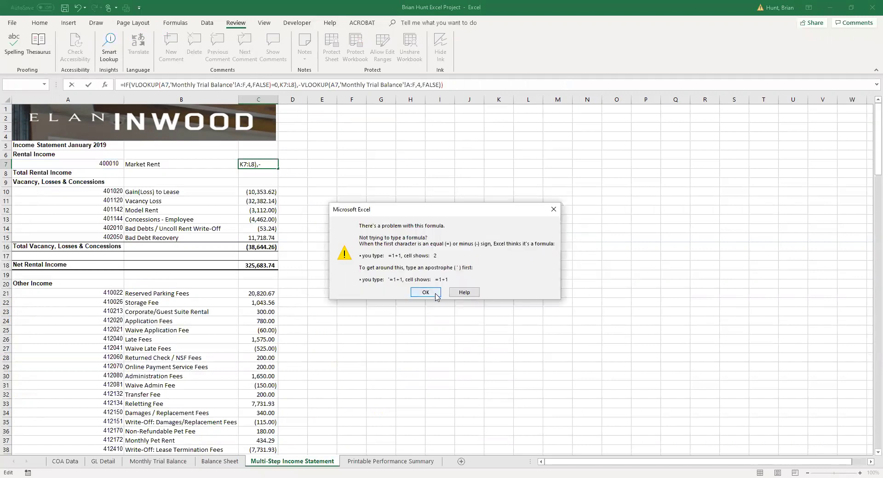
{"action": "left_click", "coordinate": [426, 292]}
{"action": "key", "text": "shift+Home"}
{"action": "key", "text": "BackSpace"}
{"action": "key", "text": "Return"}
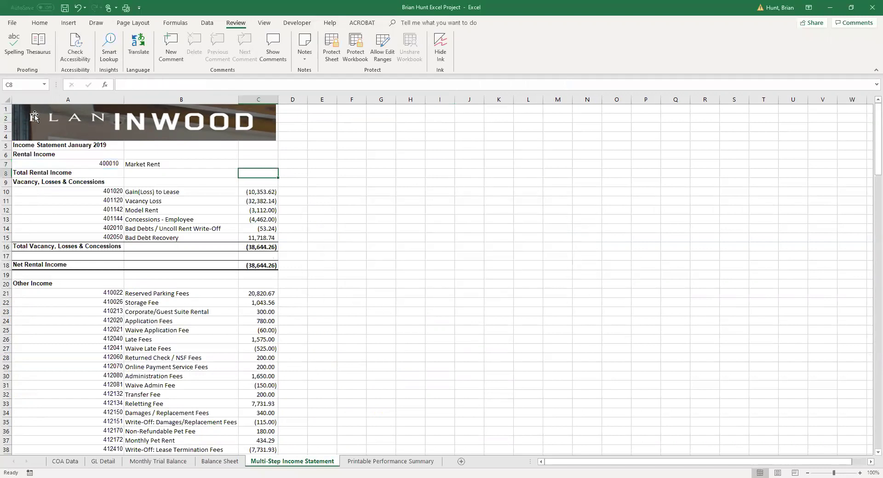
{"action": "left_click", "coordinate": [78, 7]}
{"action": "left_click", "coordinate": [460, 281]}
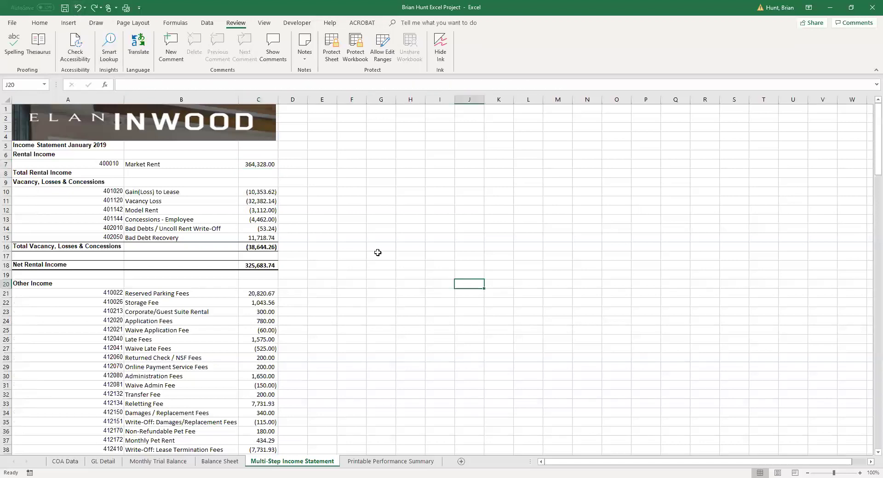
Check the Market Rent formula again and compare it with the Storage Fee and Write-Off: Lease Termination Fees formulas
{"action": "left_click", "coordinate": [260, 173]}
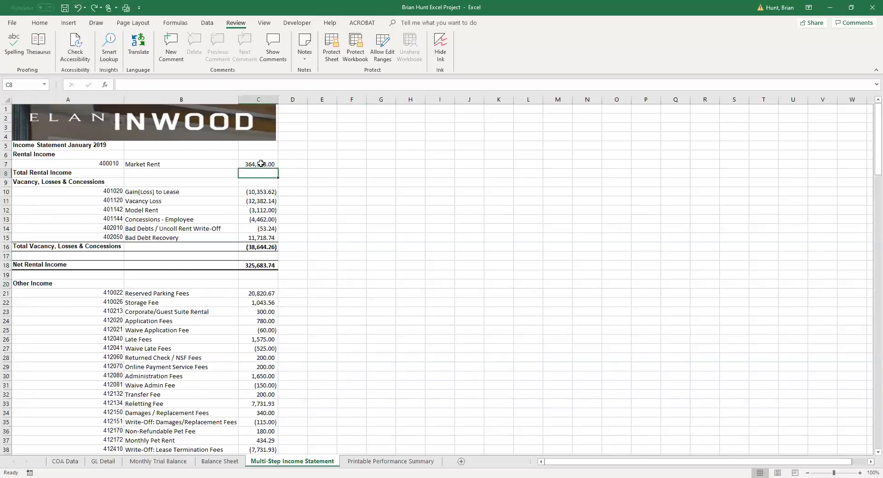
{"action": "left_click", "coordinate": [261, 164]}
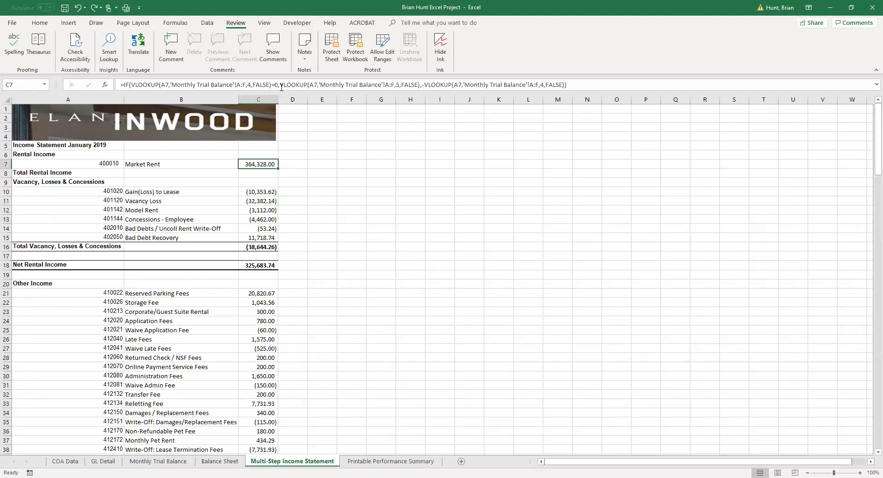
{"action": "left_click", "coordinate": [393, 188]}
{"action": "left_click", "coordinate": [268, 297]}
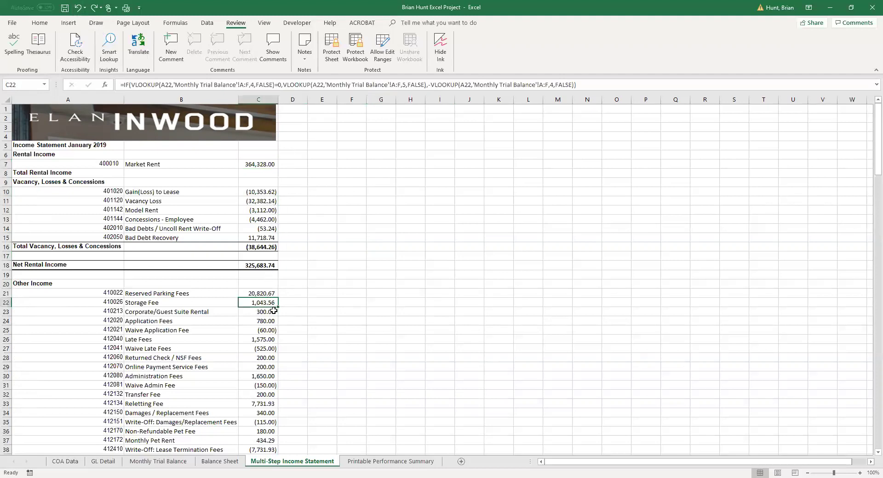
{"action": "scroll", "coordinate": [276, 312], "scroll_direction": "down", "scroll_amount": 2}
{"action": "scroll", "coordinate": [273, 317], "scroll_direction": "down", "scroll_amount": 1}
{"action": "left_click", "coordinate": [270, 367]}
{"action": "scroll", "coordinate": [303, 305], "scroll_direction": "down", "scroll_amount": 3}
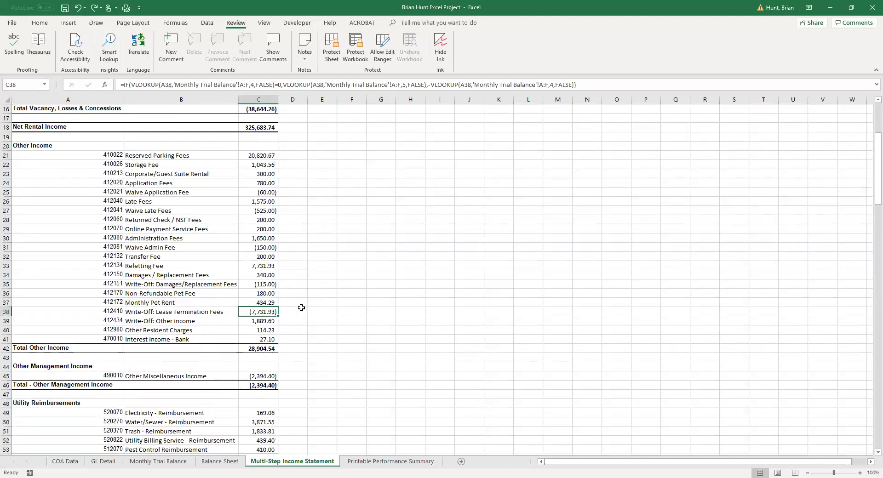
{"action": "left_click", "coordinate": [313, 302]}
{"action": "scroll", "coordinate": [256, 254], "scroll_direction": "up", "scroll_amount": 6}
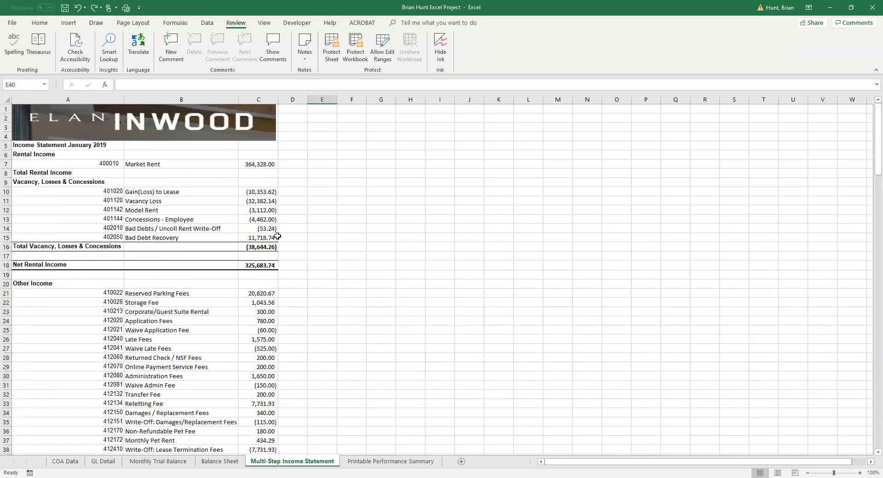
Review the Multi-Step Income Statement from rental income through the controllable and non-controllable expenses, and inspect the Net Operating Income (Loss) formula
{"action": "left_click", "coordinate": [312, 254]}
{"action": "scroll", "coordinate": [237, 248], "scroll_direction": "down", "scroll_amount": 3}
{"action": "scroll", "coordinate": [238, 247], "scroll_direction": "down", "scroll_amount": 5}
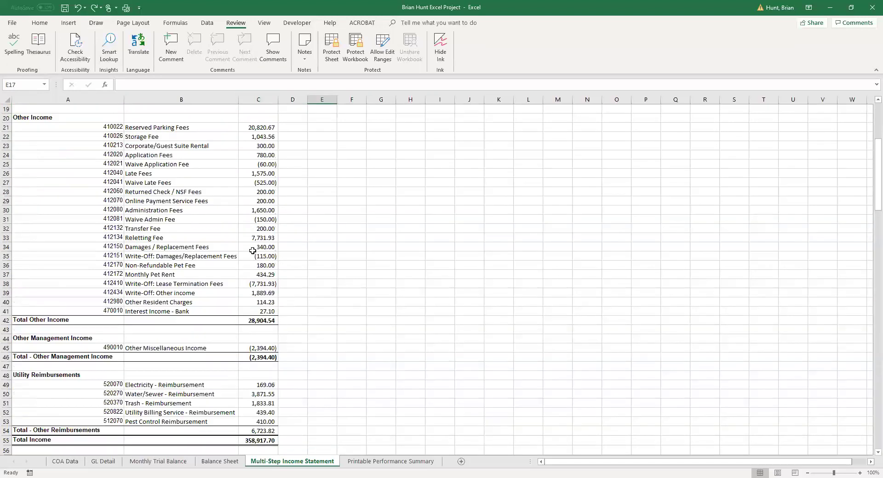
{"action": "scroll", "coordinate": [253, 250], "scroll_direction": "down", "scroll_amount": 4}
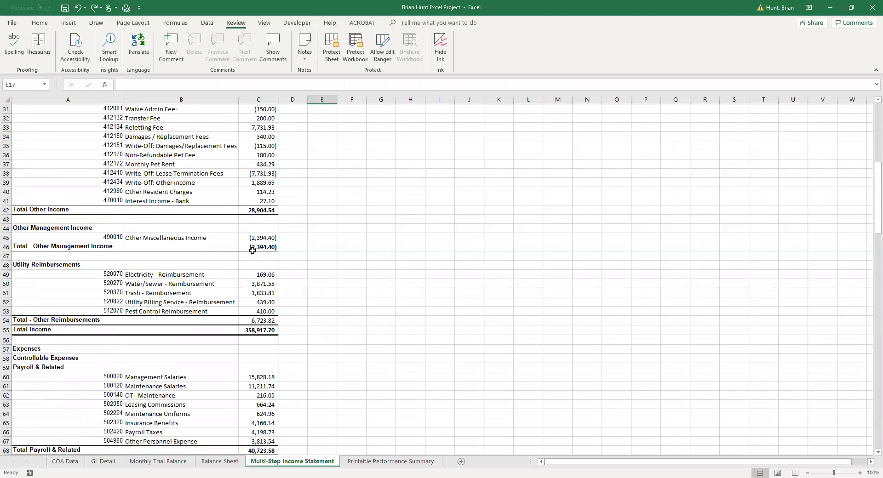
{"action": "scroll", "coordinate": [252, 244], "scroll_direction": "down", "scroll_amount": 1}
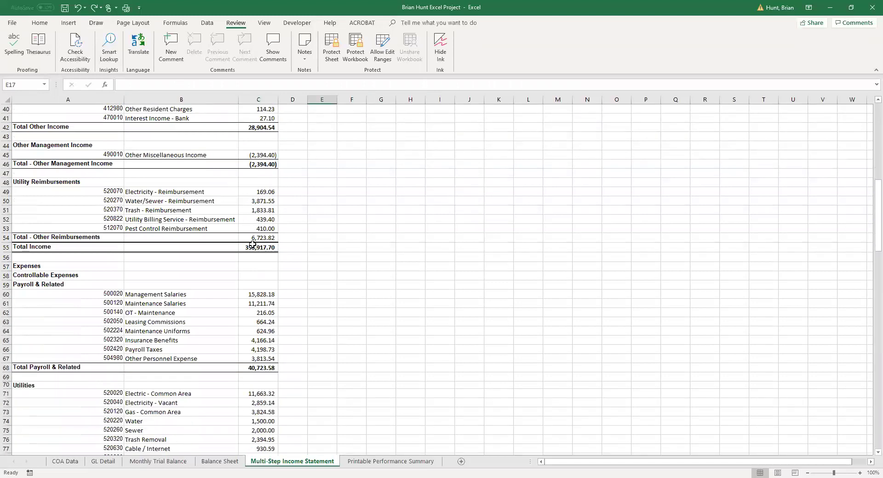
{"action": "scroll", "coordinate": [252, 244], "scroll_direction": "down", "scroll_amount": 7}
{"action": "scroll", "coordinate": [253, 247], "scroll_direction": "down", "scroll_amount": 9}
{"action": "scroll", "coordinate": [257, 262], "scroll_direction": "down", "scroll_amount": 11}
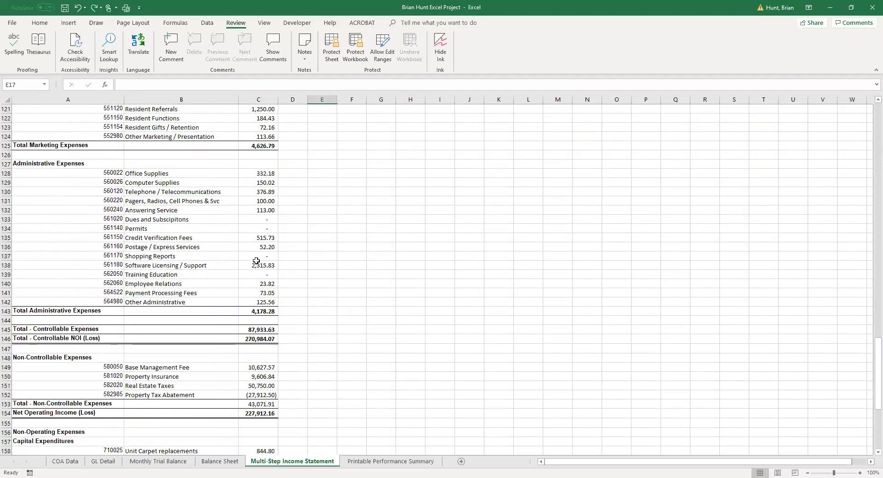
{"action": "scroll", "coordinate": [257, 260], "scroll_direction": "down", "scroll_amount": 2}
{"action": "left_click", "coordinate": [259, 357]}
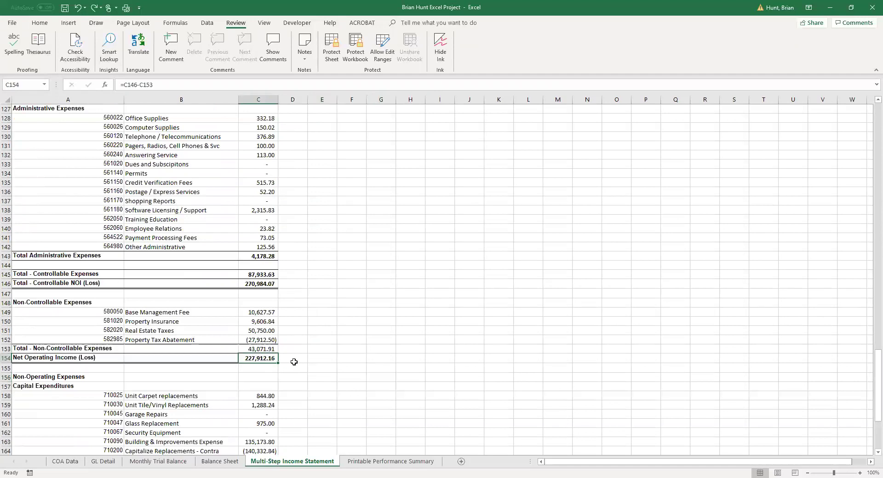
{"action": "left_click", "coordinate": [361, 333]}
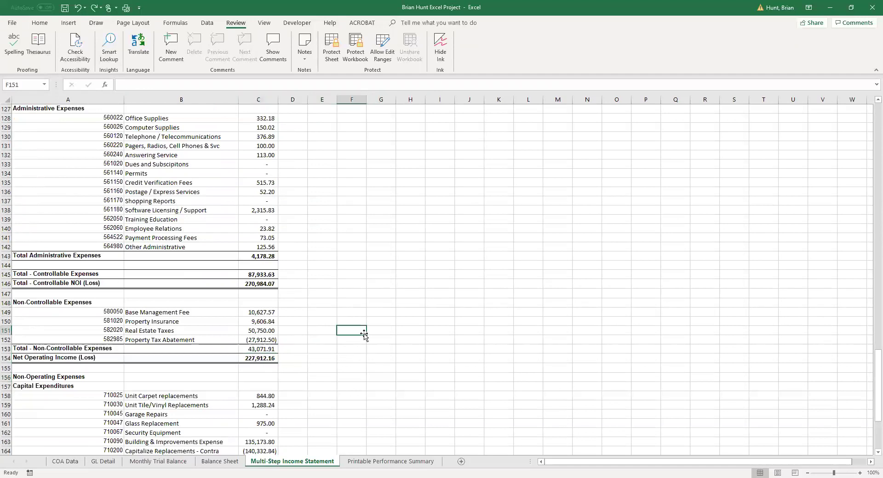
Review the Non-Operating Expenses from Capital Expenditures to Net Income (Loss), and inspect the Partnership Expenses - Travel formula
{"action": "scroll", "coordinate": [362, 338], "scroll_direction": "down", "scroll_amount": 2}
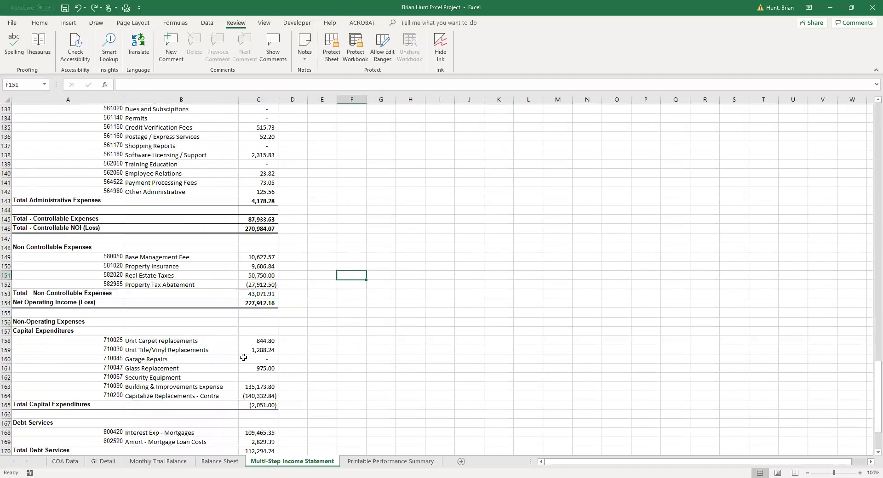
{"action": "left_click", "coordinate": [295, 360]}
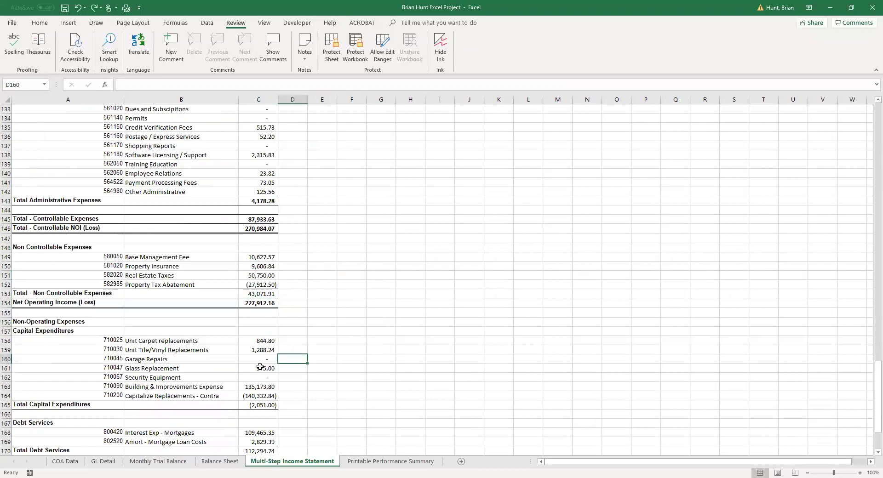
{"action": "left_click", "coordinate": [252, 353]}
{"action": "left_click", "coordinate": [264, 395]}
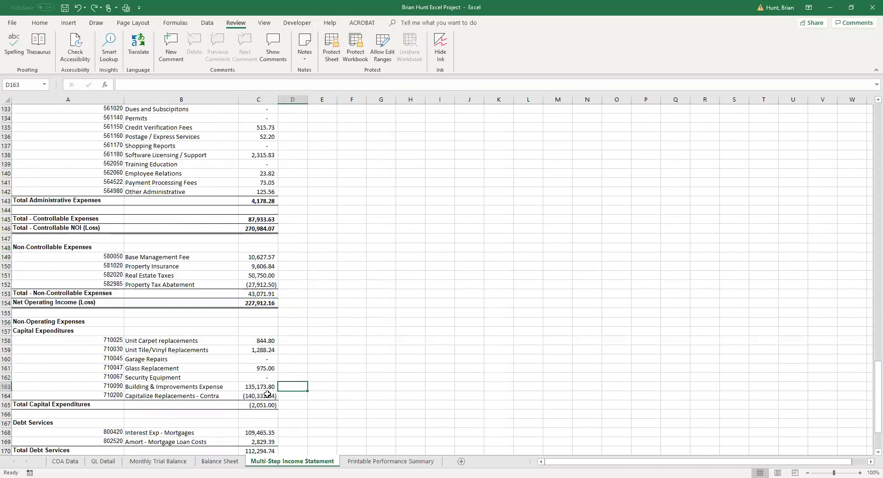
{"action": "left_click", "coordinate": [361, 380]}
{"action": "scroll", "coordinate": [360, 382], "scroll_direction": "down", "scroll_amount": 3}
{"action": "left_click", "coordinate": [297, 350]}
{"action": "scroll", "coordinate": [306, 359], "scroll_direction": "down", "scroll_amount": 1}
{"action": "left_click", "coordinate": [266, 370]}
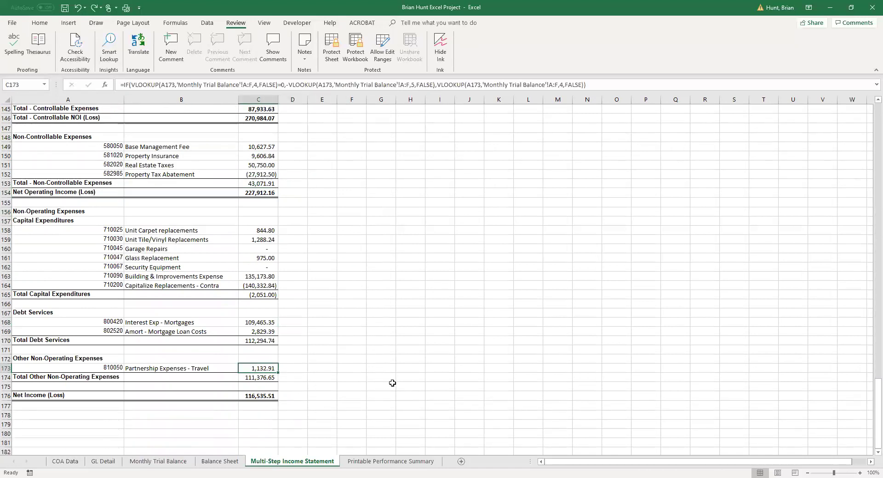
{"action": "left_click", "coordinate": [353, 360]}
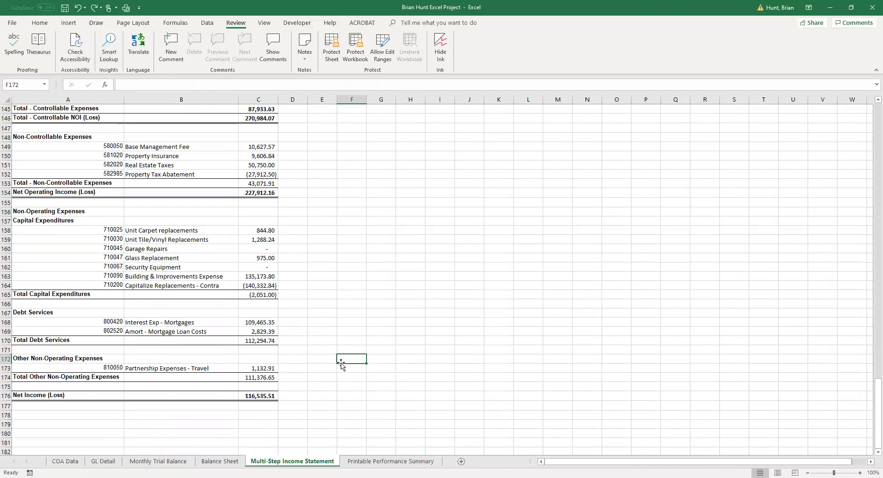
Browse the account entries in GL Detail and view the Monthly Trial Balance, checking the Reserved Parking Fees ending balance formula
{"action": "left_click", "coordinate": [103, 461]}
{"action": "scroll", "coordinate": [294, 346], "scroll_direction": "down", "scroll_amount": 1}
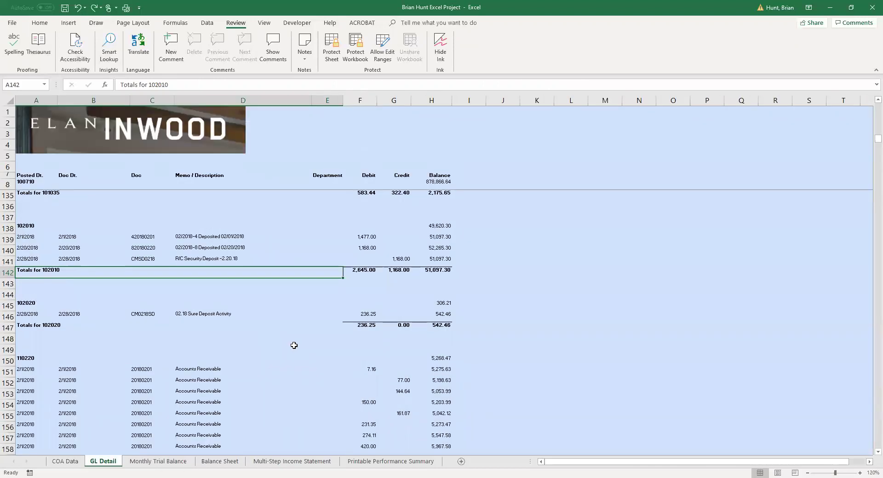
{"action": "scroll", "coordinate": [294, 345], "scroll_direction": "down", "scroll_amount": 16}
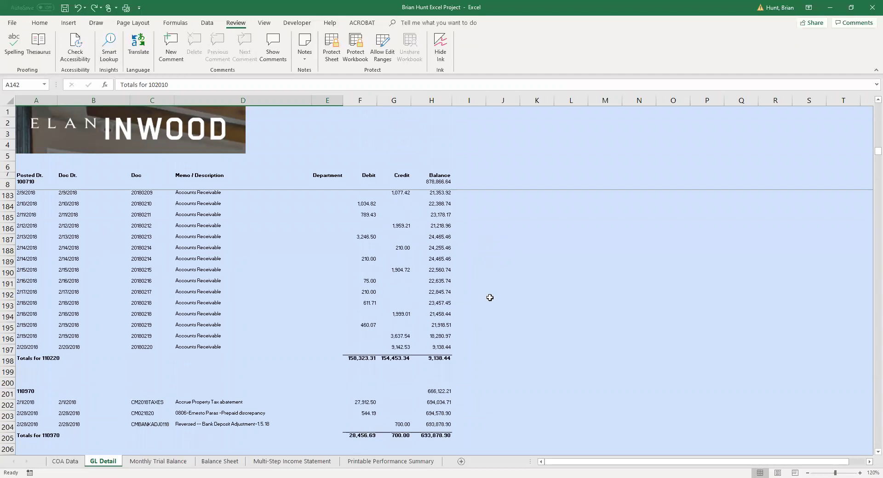
{"action": "scroll", "coordinate": [490, 297], "scroll_direction": "down", "scroll_amount": 7}
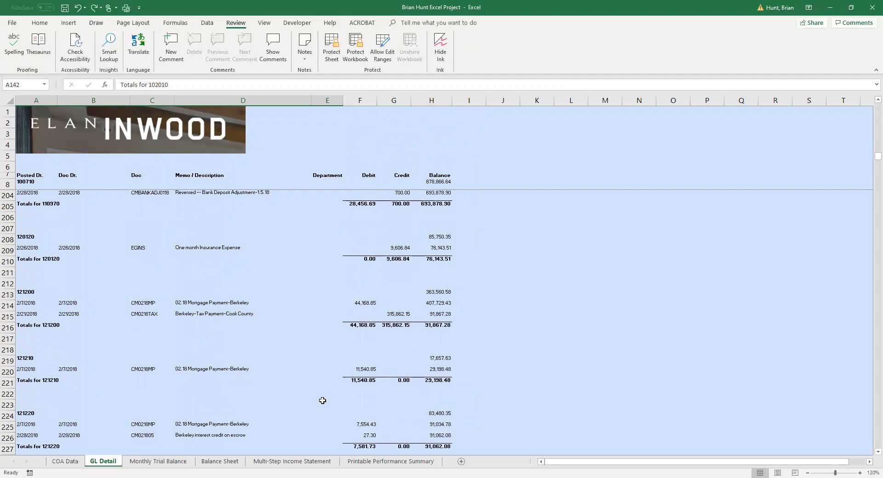
{"action": "left_click", "coordinate": [166, 462]}
{"action": "left_click", "coordinate": [381, 327]}
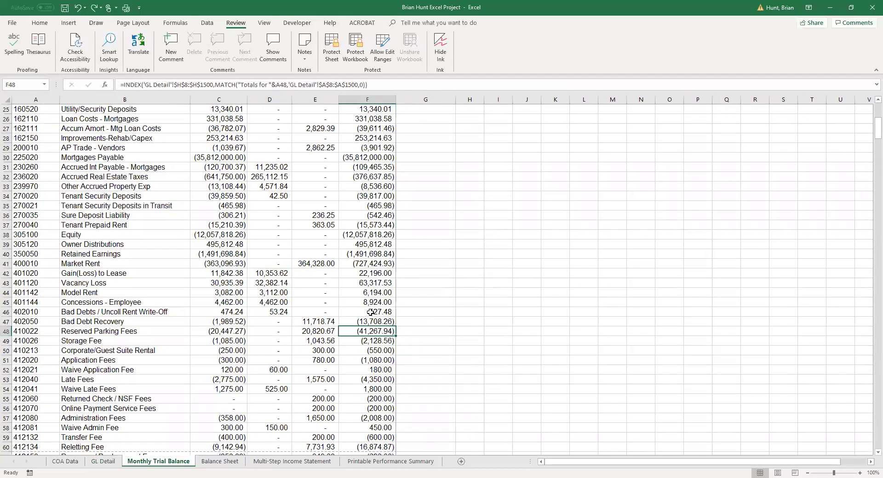
{"action": "scroll", "coordinate": [366, 310], "scroll_direction": "up", "scroll_amount": 8}
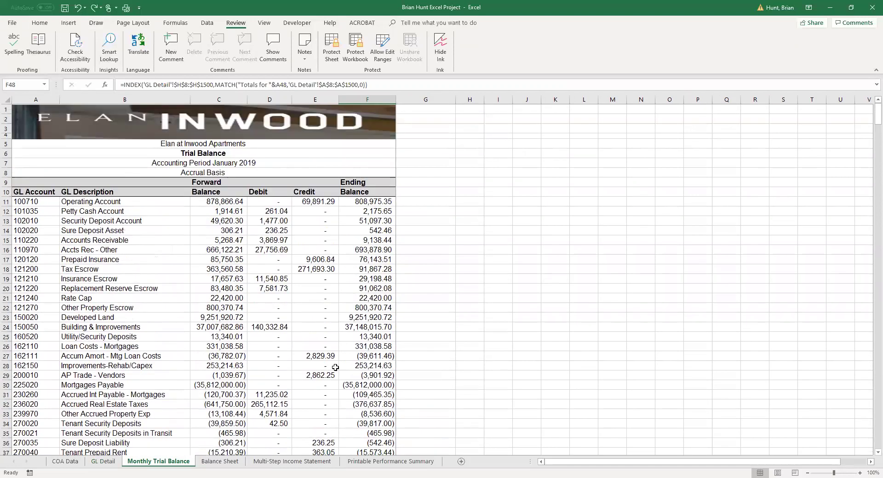
View the Balance Sheet and go back to the upper sections of the Multi-Step Income Statement
{"action": "left_click", "coordinate": [220, 461]}
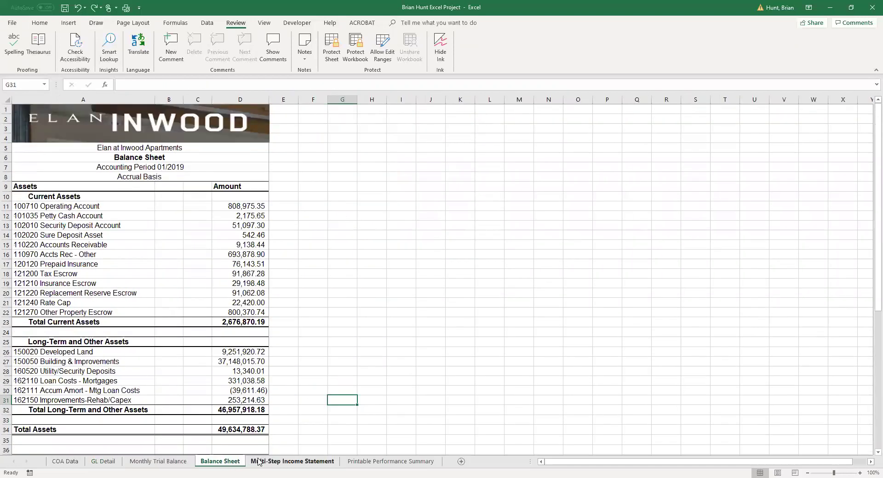
{"action": "scroll", "coordinate": [323, 370], "scroll_direction": "down", "scroll_amount": 1}
{"action": "left_click", "coordinate": [291, 461]}
{"action": "scroll", "coordinate": [350, 395], "scroll_direction": "up", "scroll_amount": 4}
{"action": "scroll", "coordinate": [349, 396], "scroll_direction": "up", "scroll_amount": 20}
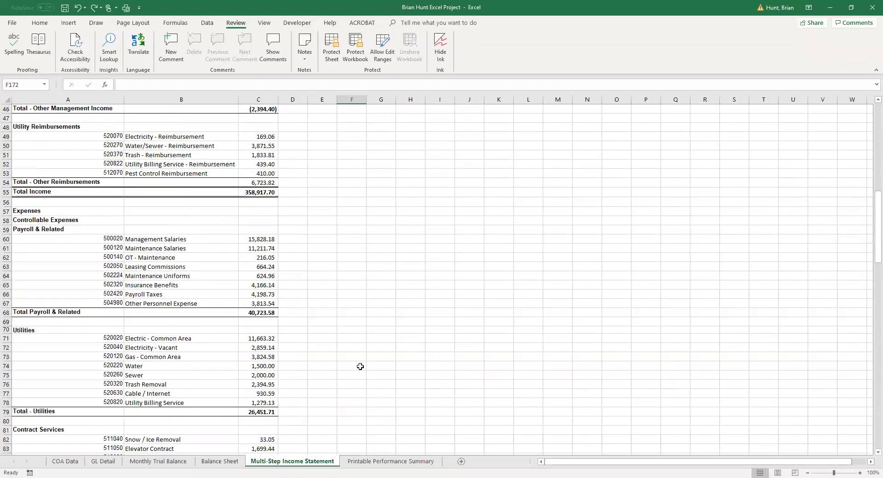
Preview the printed pages of the Multi-Step Income Statement and return to the worksheet without printing
{"action": "key", "text": "ctrl+p"}
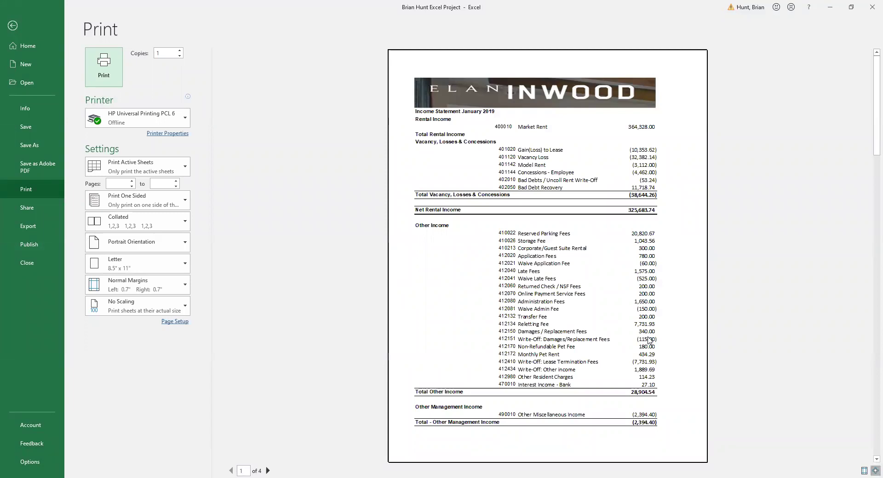
{"action": "scroll", "coordinate": [649, 341], "scroll_direction": "down", "scroll_amount": 3}
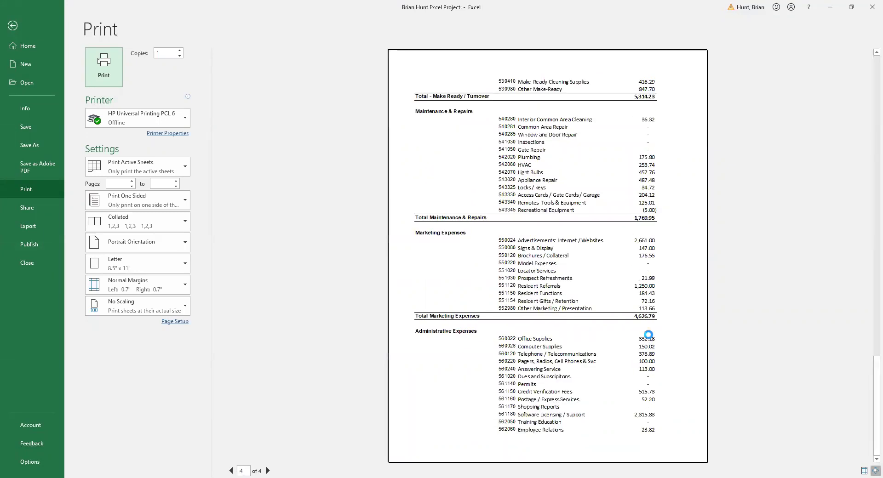
{"action": "scroll", "coordinate": [649, 339], "scroll_direction": "up", "scroll_amount": 3}
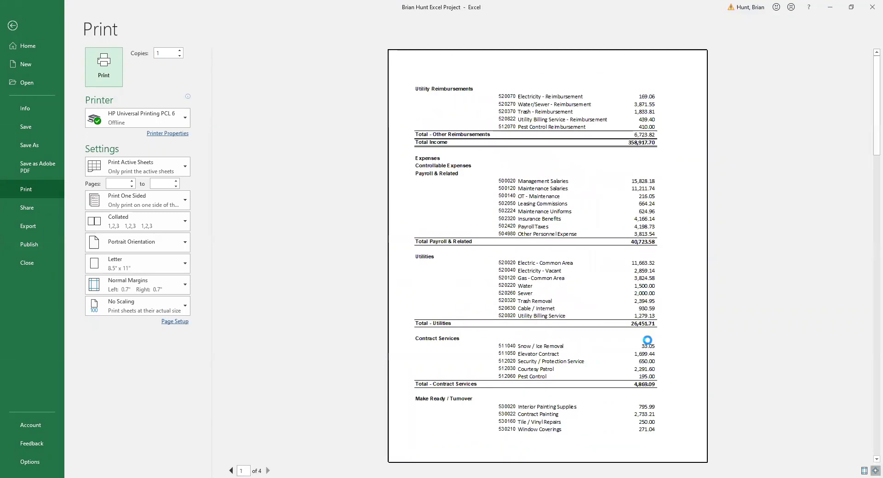
{"action": "left_click", "coordinate": [13, 26]}
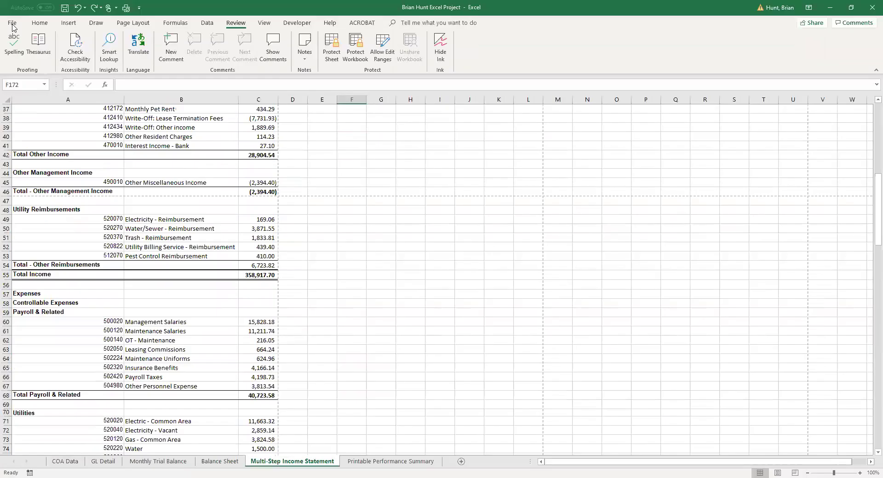
Go to the beginning of the Multi-Step Income Statement and switch to the Printable Performance Summary sheet
{"action": "left_click", "coordinate": [433, 290]}
{"action": "scroll", "coordinate": [419, 372], "scroll_direction": "up", "scroll_amount": 11}
{"action": "scroll", "coordinate": [419, 372], "scroll_direction": "up", "scroll_amount": 1}
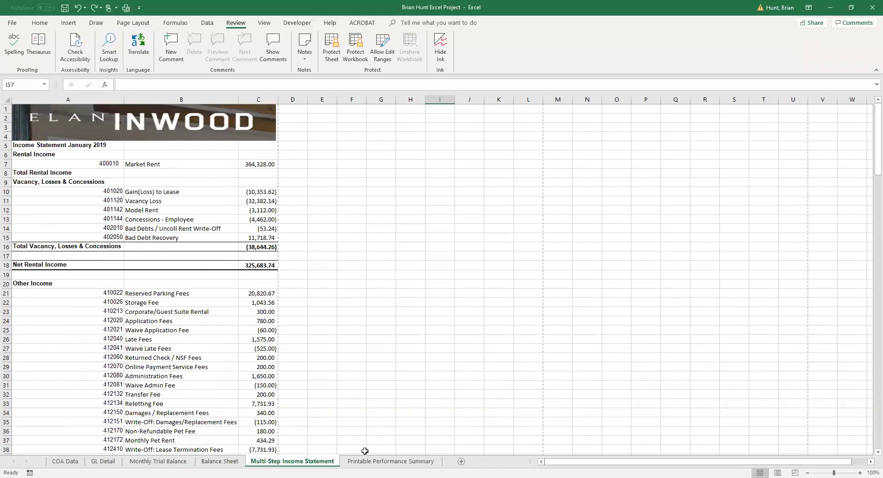
{"action": "left_click", "coordinate": [391, 462]}
{"action": "left_click", "coordinate": [596, 380]}
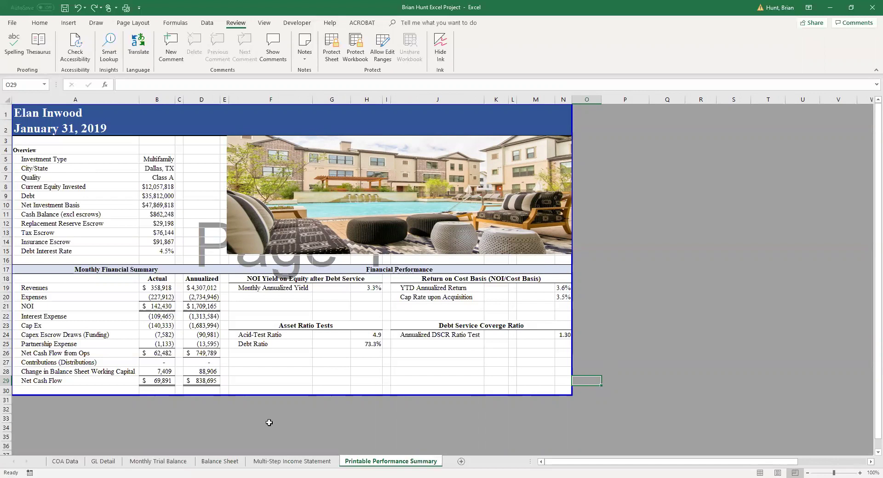
Look through the Monthly Trial Balance, Balance Sheet and GL Detail source sheets and return to the Printable Performance Summary
{"action": "left_click", "coordinate": [134, 463]}
{"action": "left_click", "coordinate": [209, 462]}
{"action": "left_click", "coordinate": [104, 463]}
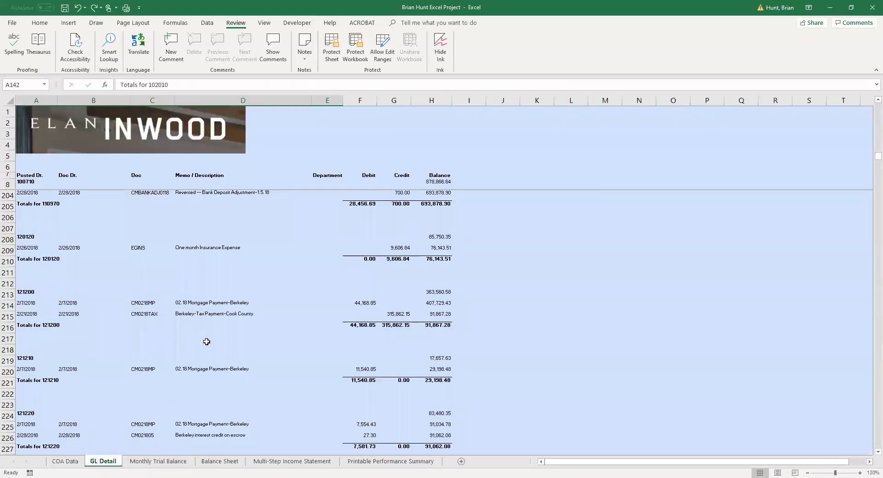
{"action": "left_click", "coordinate": [390, 461]}
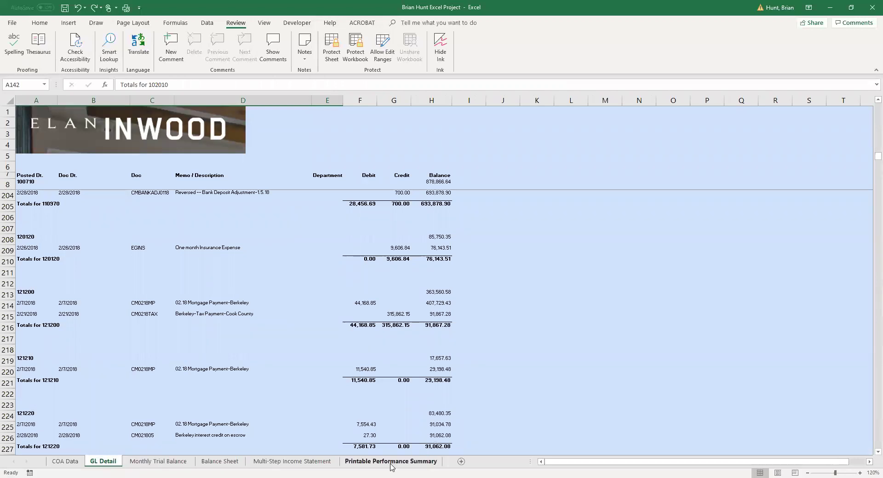
{"action": "left_click", "coordinate": [616, 371]}
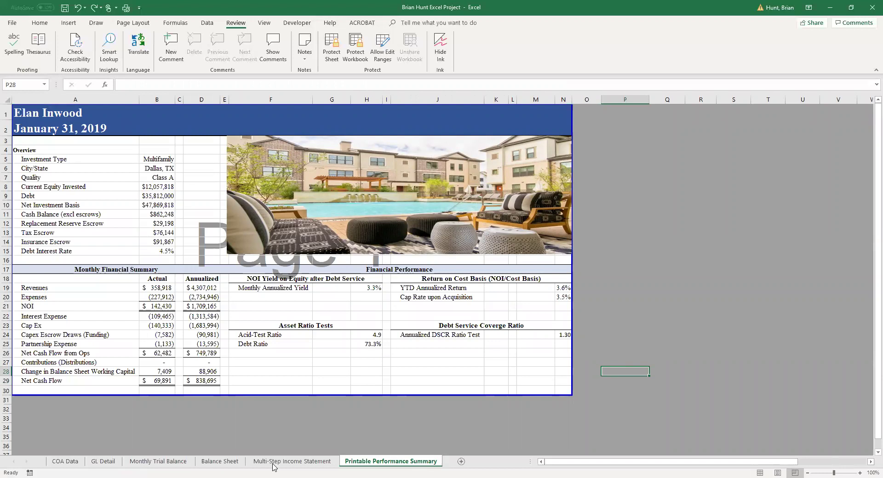
Revisit the ledger data in GL Detail and compare it with the one-page Printable Performance Summary
{"action": "left_click", "coordinate": [104, 462]}
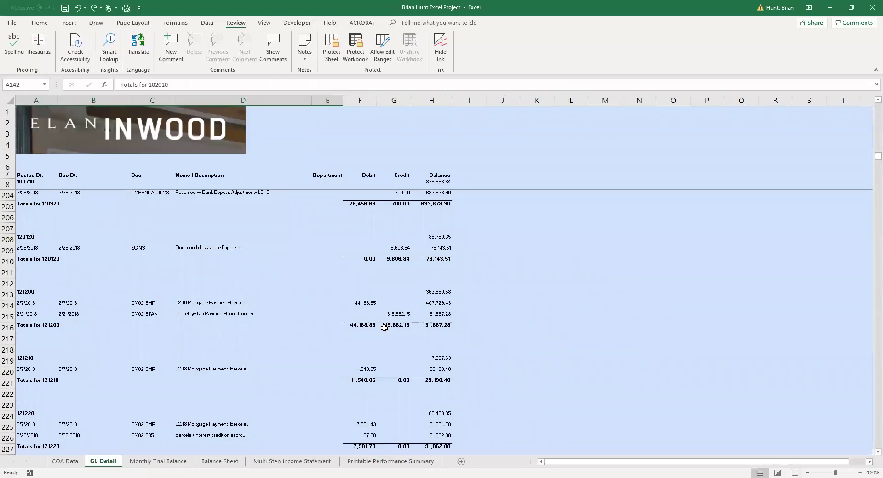
{"action": "left_click", "coordinate": [269, 346]}
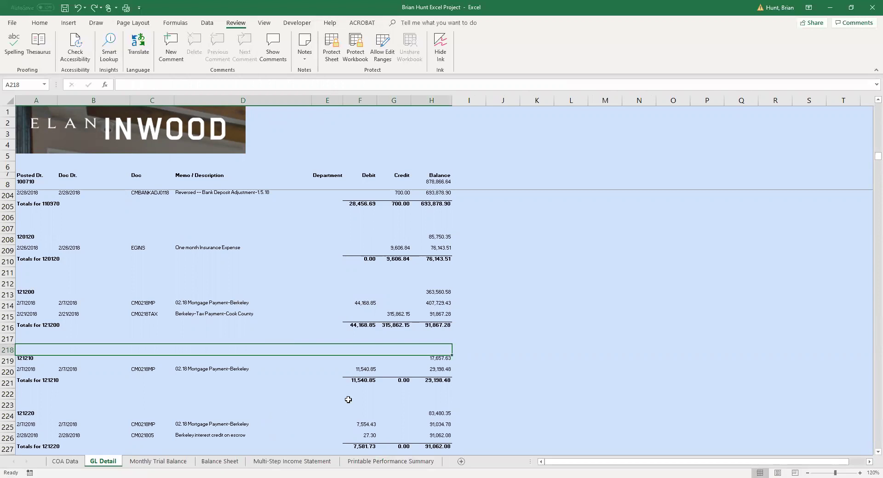
{"action": "left_click", "coordinate": [373, 461]}
{"action": "left_click", "coordinate": [420, 377]}
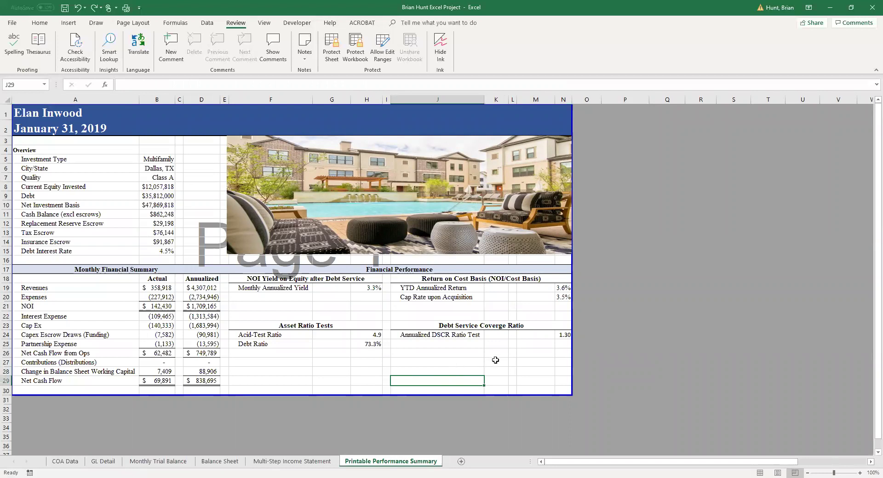
{"action": "left_click", "coordinate": [476, 360]}
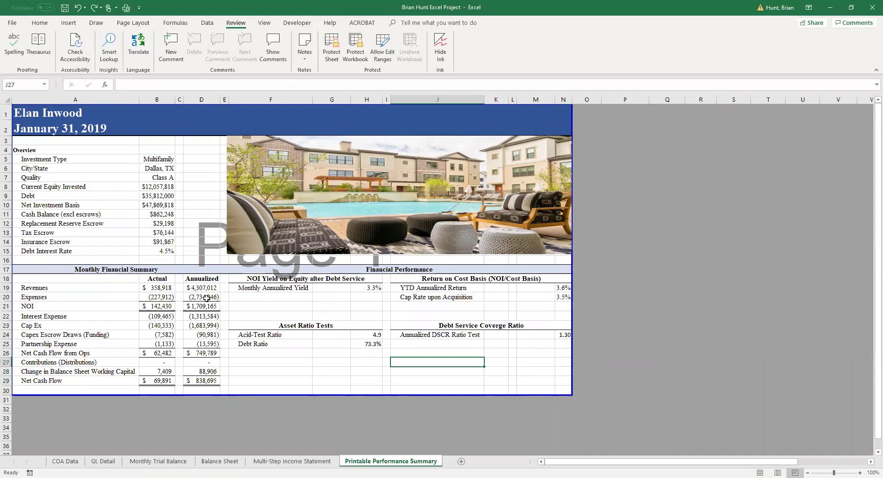
Check the income section of the Multi-Step Income Statement, and inspect the Actual Expenses formula in the Printable Performance Summary
{"action": "left_click", "coordinate": [329, 462]}
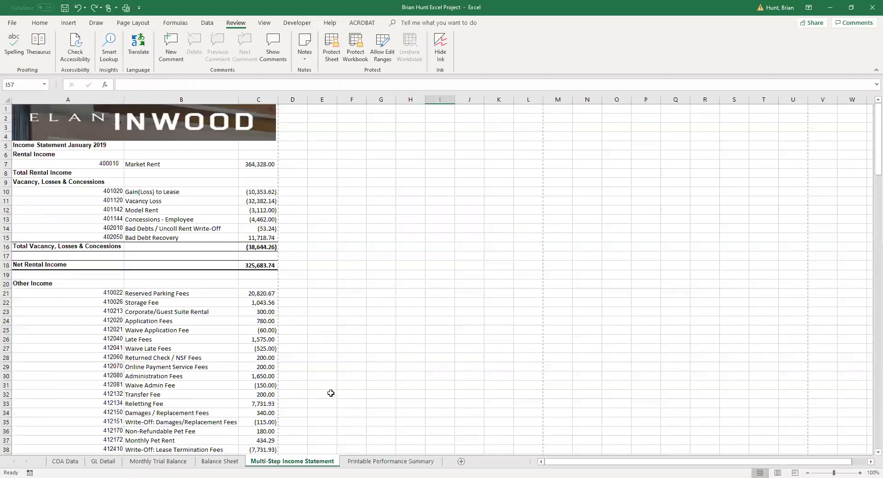
{"action": "scroll", "coordinate": [331, 394], "scroll_direction": "down", "scroll_amount": 10}
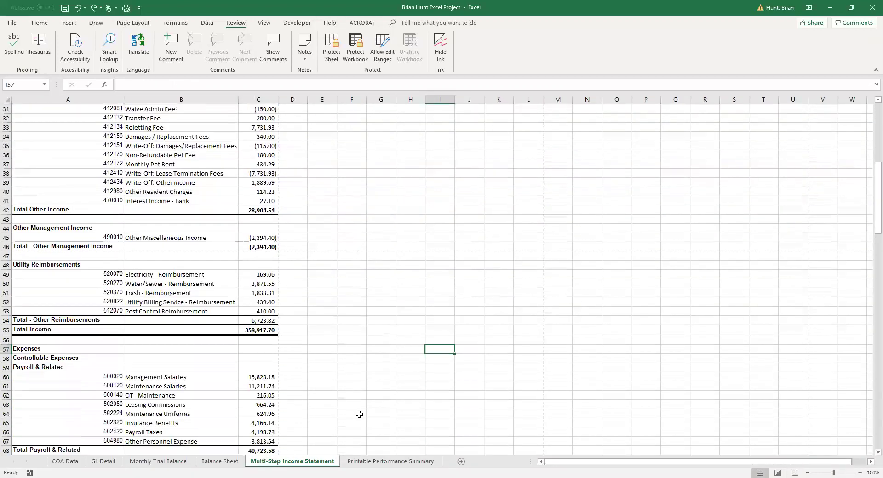
{"action": "left_click", "coordinate": [391, 461]}
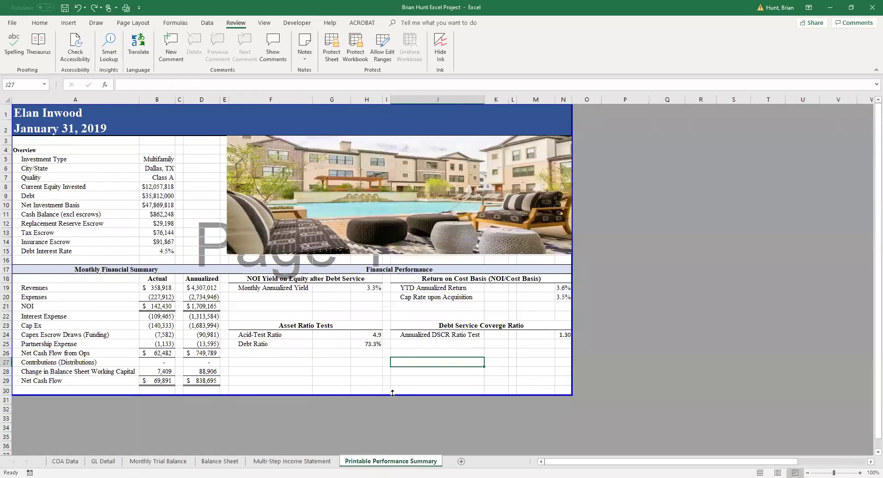
{"action": "left_click", "coordinate": [161, 297]}
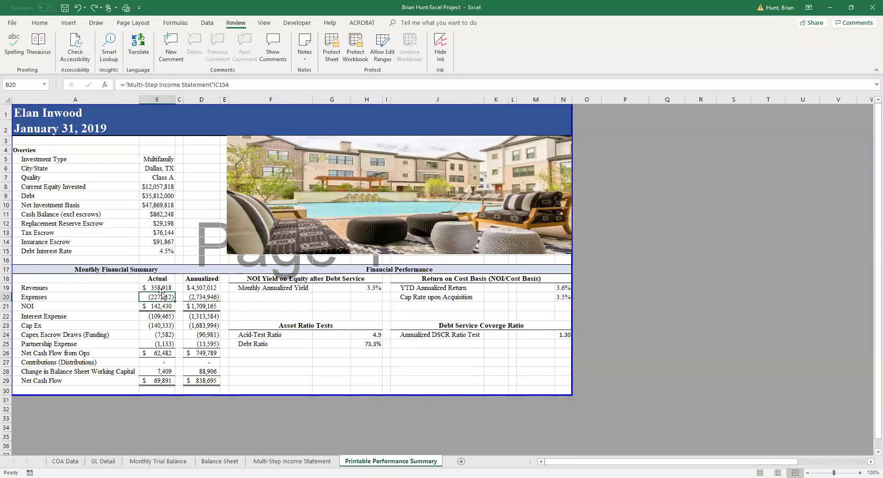
Inspect the Actual column formulas in the Monthly Financial Summary, including Revenues, NOI, Interest Expense, Cap Ex and Net Cash Flow
{"action": "left_click", "coordinate": [318, 363]}
{"action": "left_click", "coordinate": [125, 288]}
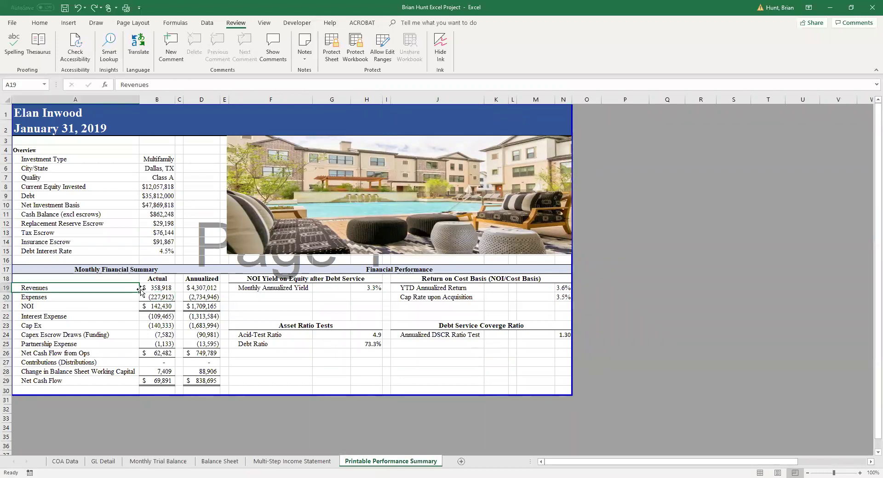
{"action": "left_click", "coordinate": [151, 289]}
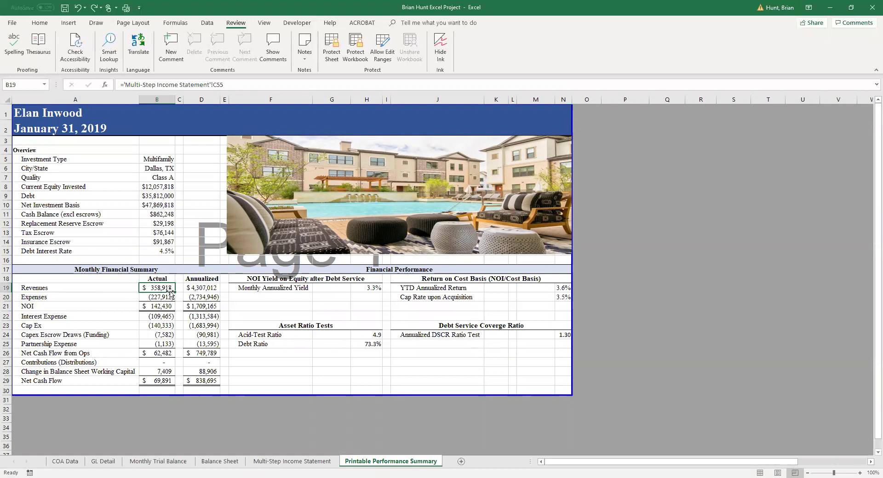
{"action": "left_click", "coordinate": [168, 306]}
{"action": "left_click", "coordinate": [174, 319]}
{"action": "left_click", "coordinate": [170, 326]}
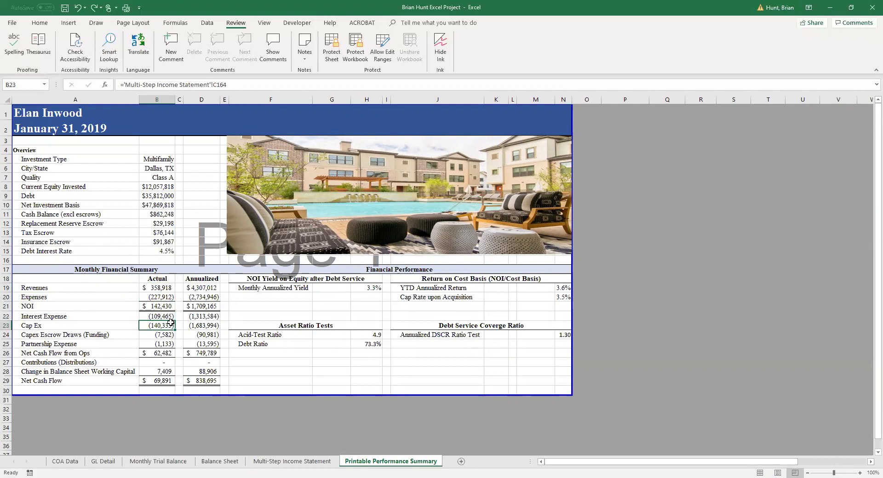
{"action": "left_click", "coordinate": [169, 386]}
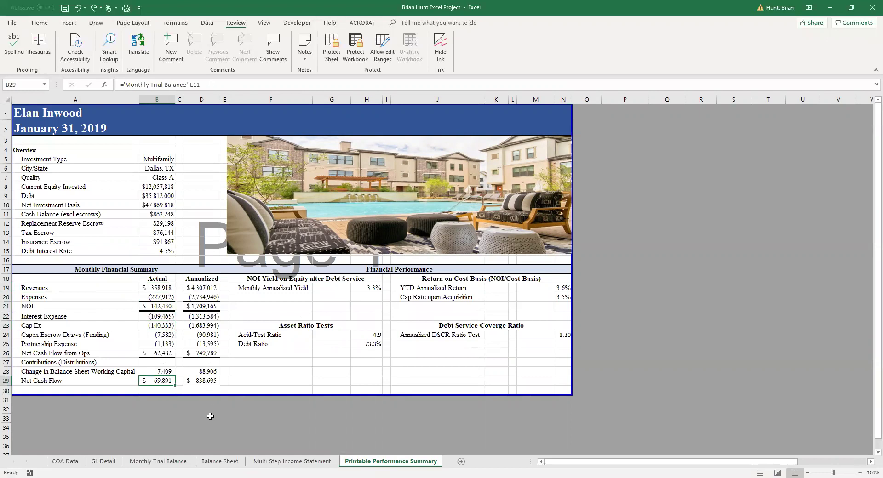
{"action": "left_click", "coordinate": [237, 429]}
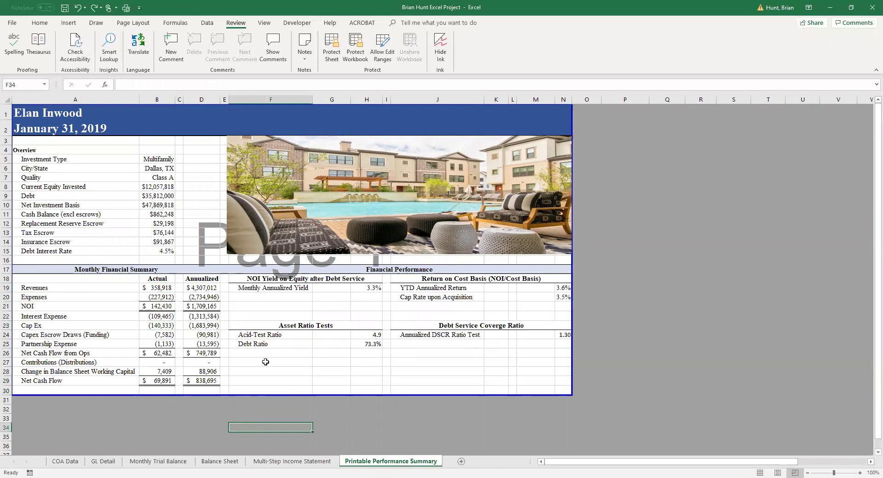
{"action": "left_click", "coordinate": [256, 371]}
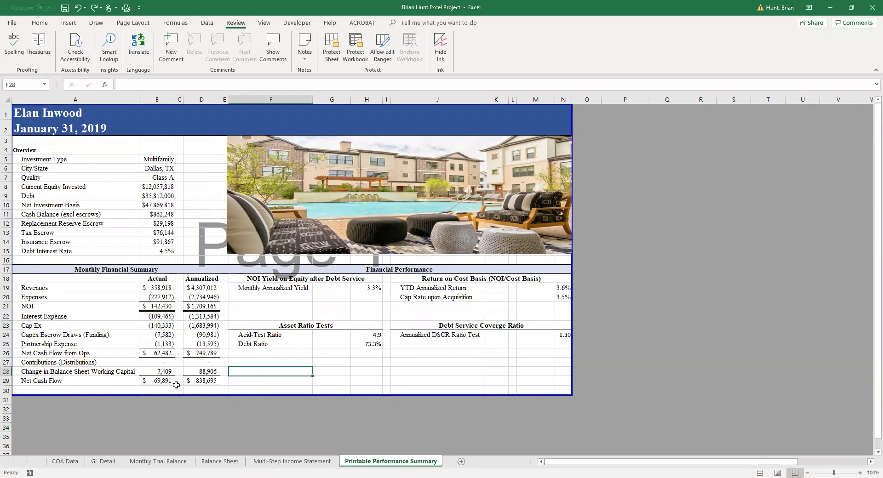
Trace the Actual Net Cash Flow to the Operating Account credit in the Monthly Trial Balance and return to the Printable Performance Summary
{"action": "left_click", "coordinate": [171, 384]}
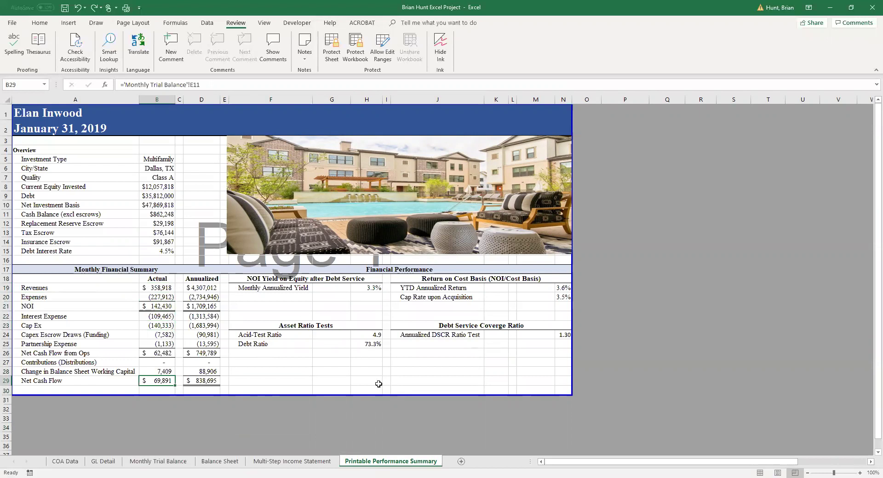
{"action": "left_click", "coordinate": [236, 462]}
{"action": "left_click", "coordinate": [182, 462]}
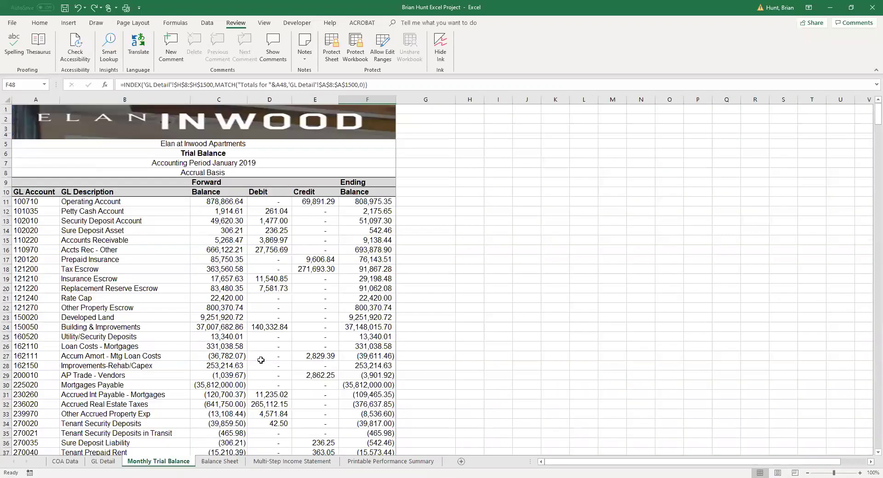
{"action": "left_click", "coordinate": [319, 203]}
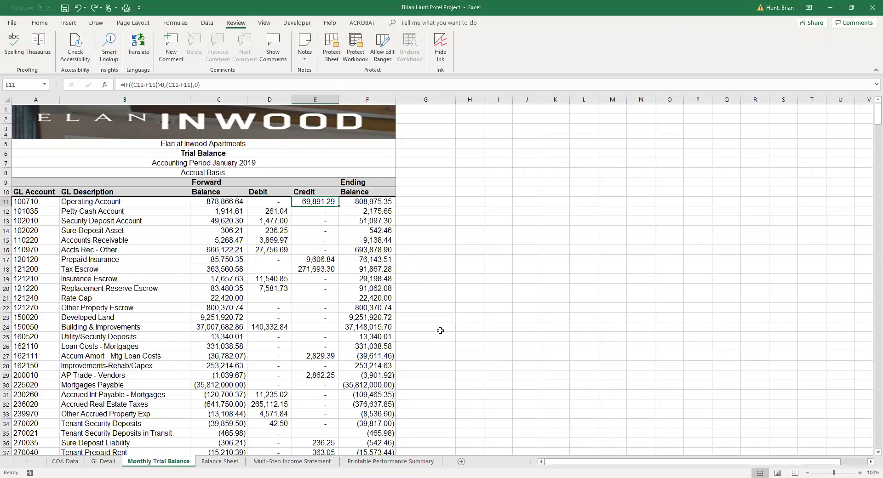
{"action": "left_click", "coordinate": [404, 461]}
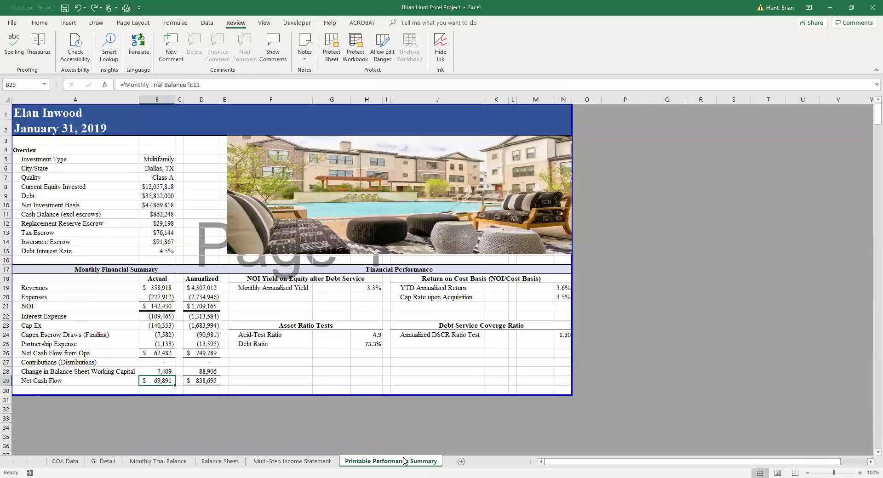
Examine how the Annualized Revenues figure is calculated from the monthly Actual amount
{"action": "left_click", "coordinate": [331, 382]}
{"action": "left_click", "coordinate": [315, 336]}
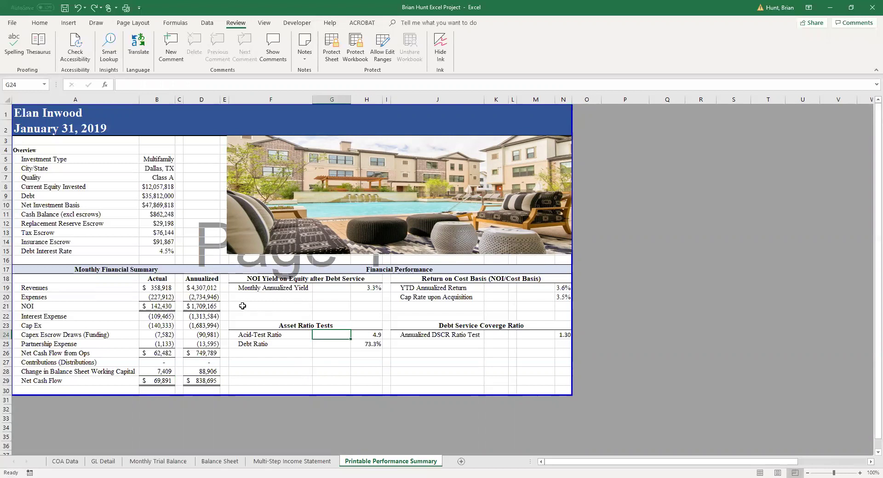
{"action": "left_click", "coordinate": [215, 287]}
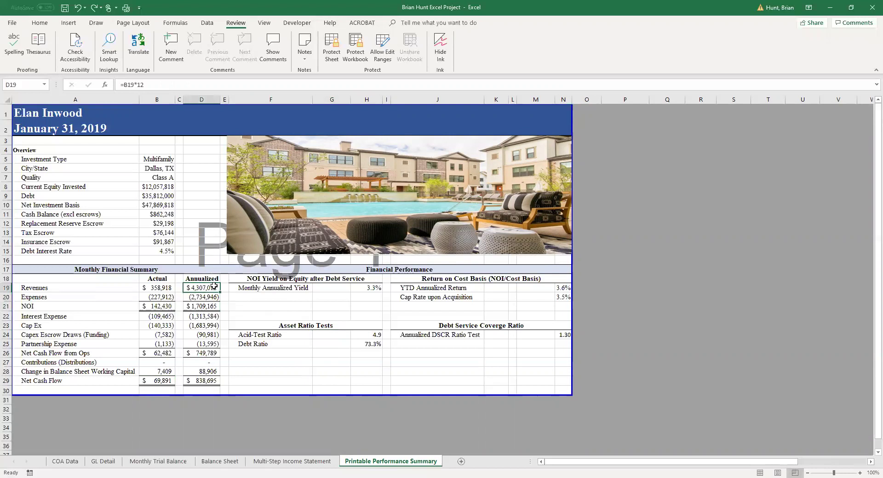
{"action": "left_click", "coordinate": [291, 377]}
{"action": "left_click", "coordinate": [275, 362]}
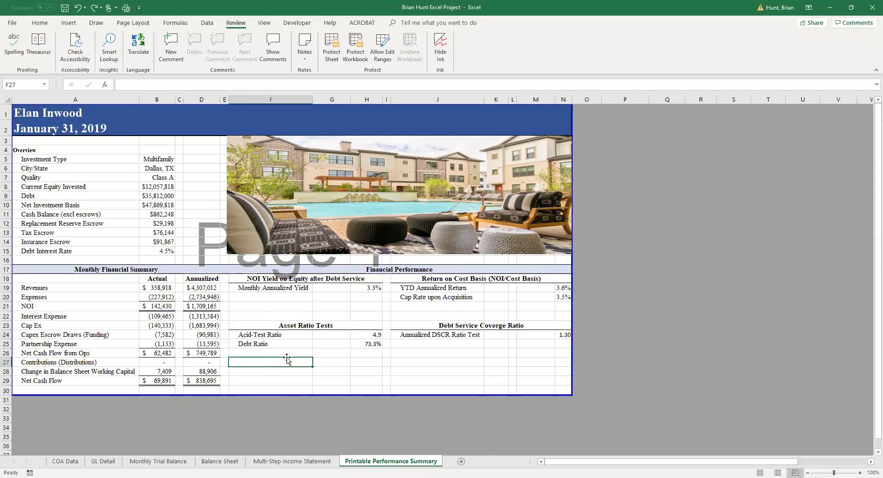
{"action": "left_click", "coordinate": [213, 289]}
{"action": "left_click", "coordinate": [269, 374]}
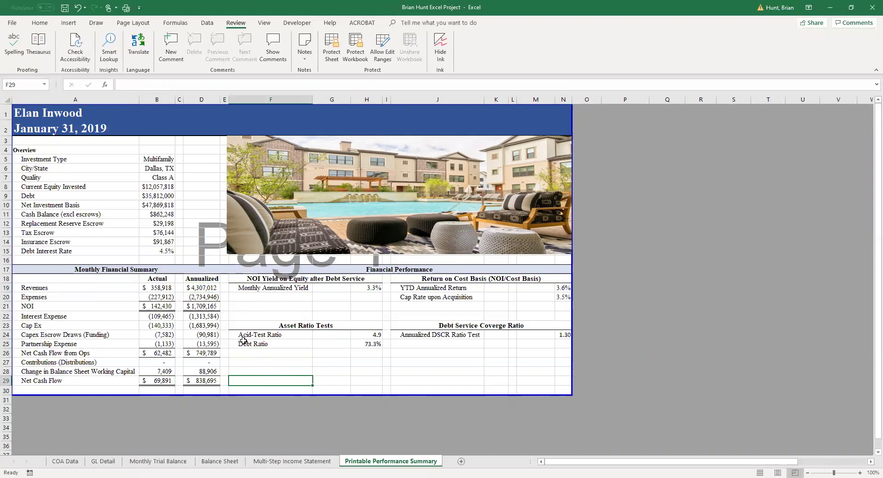
{"action": "left_click", "coordinate": [205, 286]}
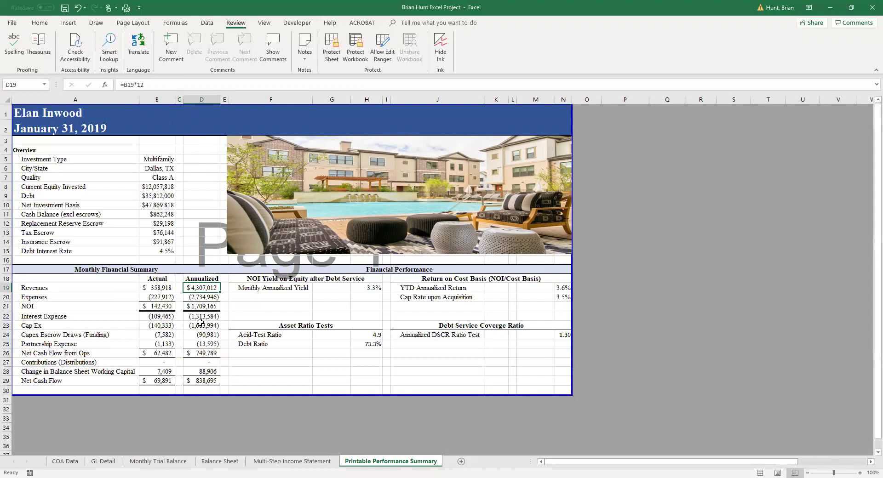
{"action": "left_click_drag", "start_coordinate": [320, 377], "coordinate": [314, 370]}
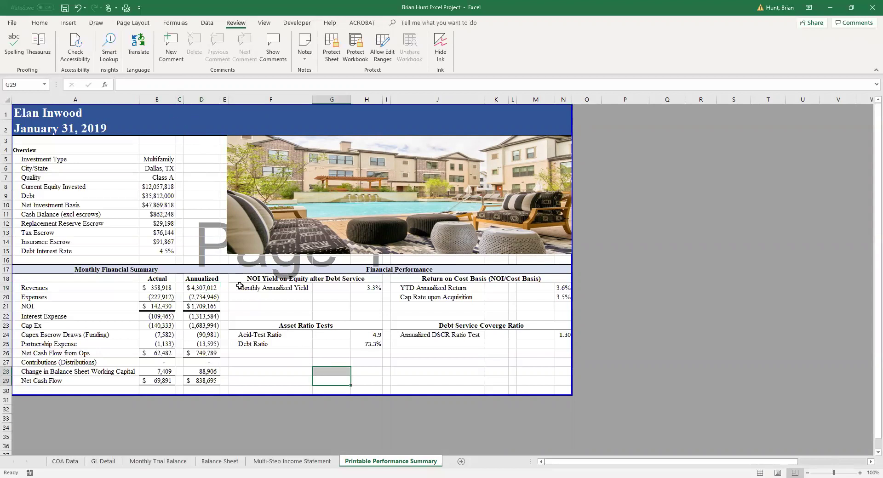
Inspect the Balance Sheet references behind Current Equity Invested and Debt in the Overview section
{"action": "left_click", "coordinate": [185, 202]}
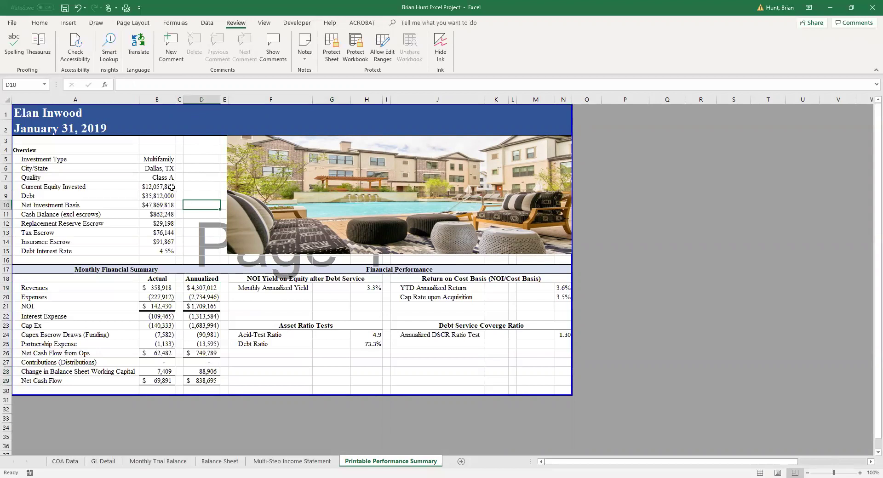
{"action": "left_click", "coordinate": [171, 187]}
{"action": "left_click", "coordinate": [188, 186]}
{"action": "left_click", "coordinate": [168, 195]}
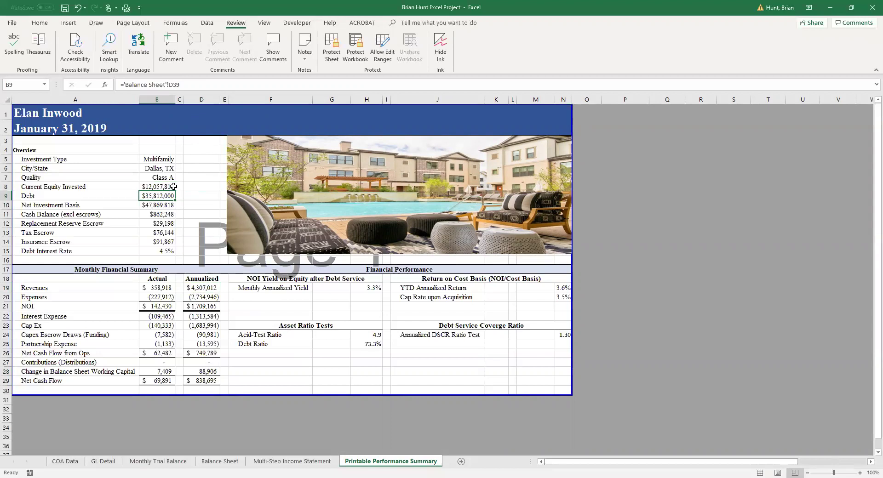
{"action": "left_click", "coordinate": [183, 188]}
{"action": "left_click", "coordinate": [173, 189]}
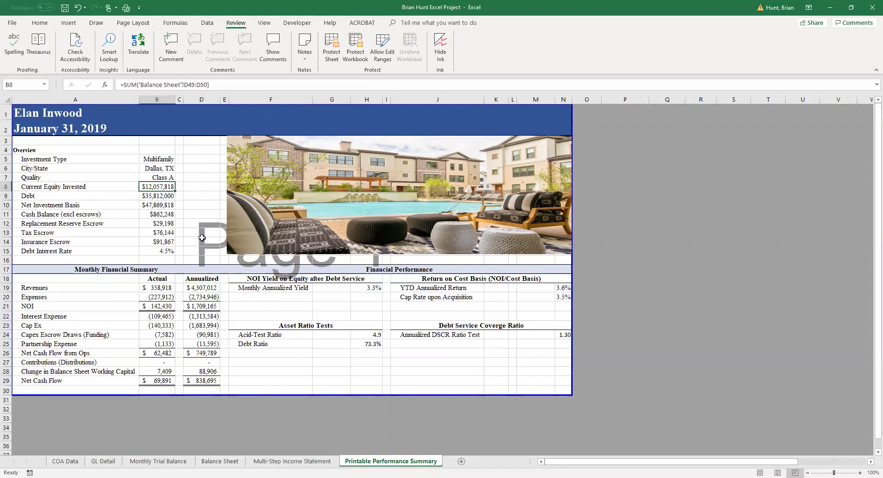
Check the Net Investment Basis formula and highlight the cash balance and the three escrow amounts in the Overview
{"action": "left_click", "coordinate": [168, 196]}
{"action": "left_click", "coordinate": [171, 205]}
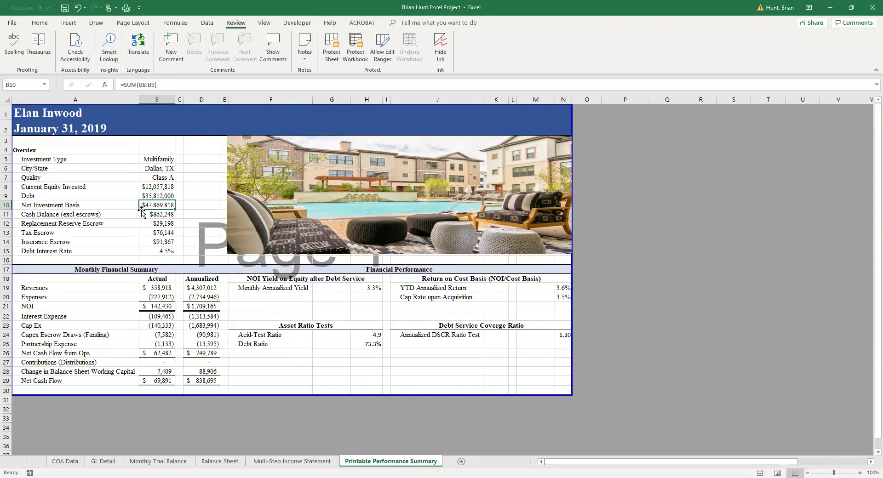
{"action": "left_click_drag", "start_coordinate": [148, 214], "coordinate": [180, 253]}
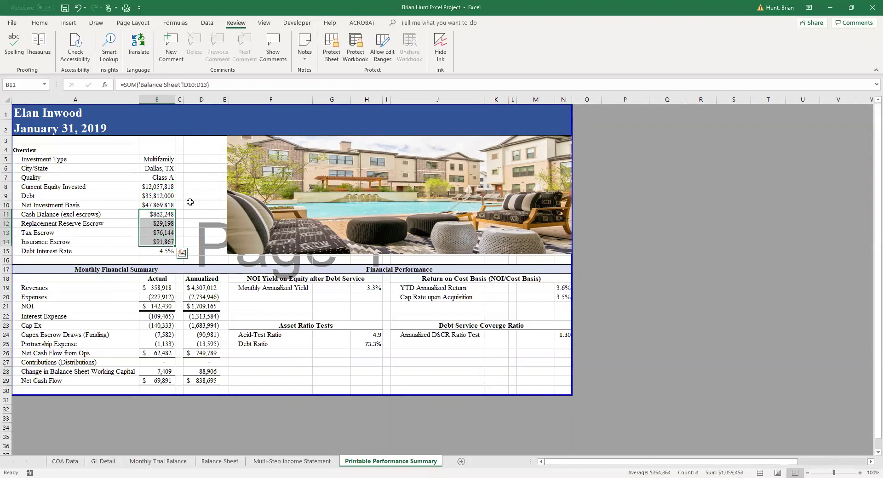
{"action": "left_click", "coordinate": [189, 201]}
{"action": "left_click", "coordinate": [189, 196]}
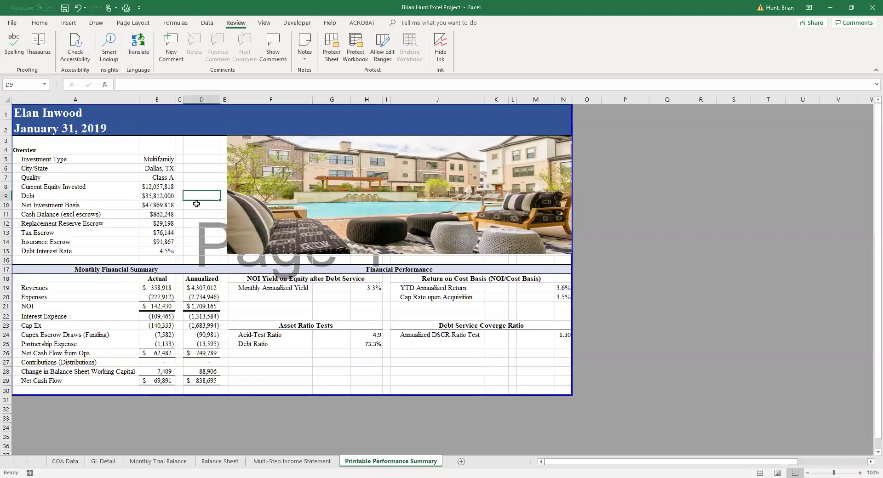
{"action": "left_click", "coordinate": [195, 206]}
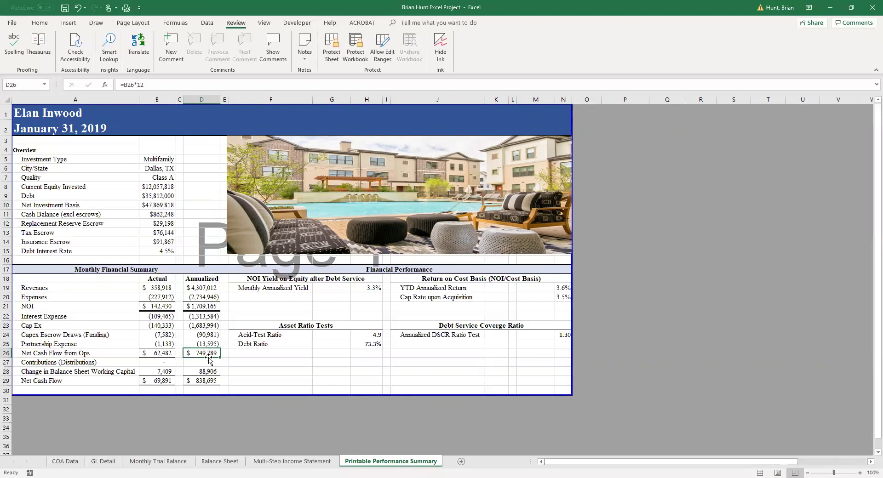
Review the Financial Performance section, covering the Monthly Annualized Yield and the Asset Ratio Tests
{"action": "left_click", "coordinate": [259, 383]}
{"action": "left_click", "coordinate": [285, 363]}
{"action": "left_click", "coordinate": [283, 315]}
{"action": "left_click", "coordinate": [268, 290]}
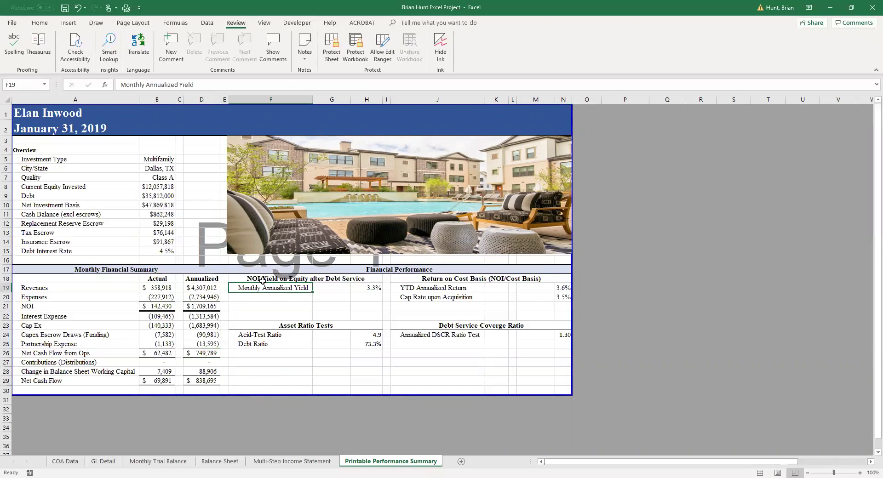
{"action": "left_click", "coordinate": [276, 295]}
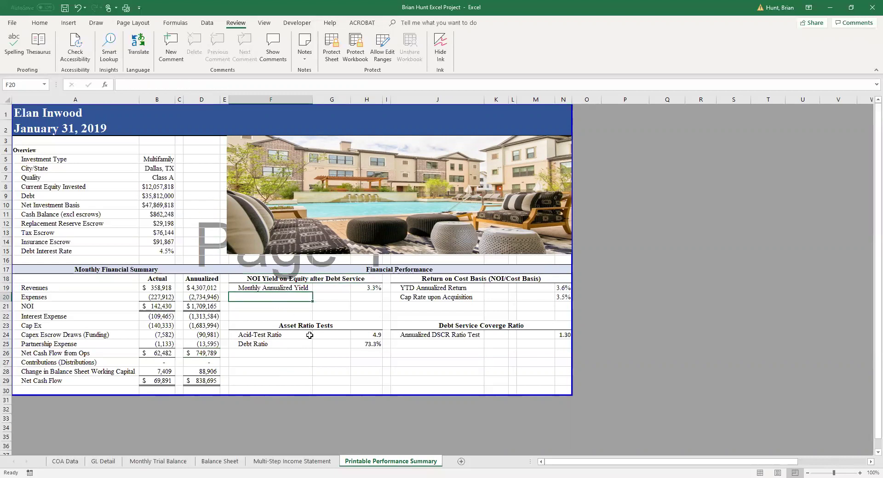
{"action": "left_click", "coordinate": [322, 345]}
{"action": "left_click", "coordinate": [322, 355]}
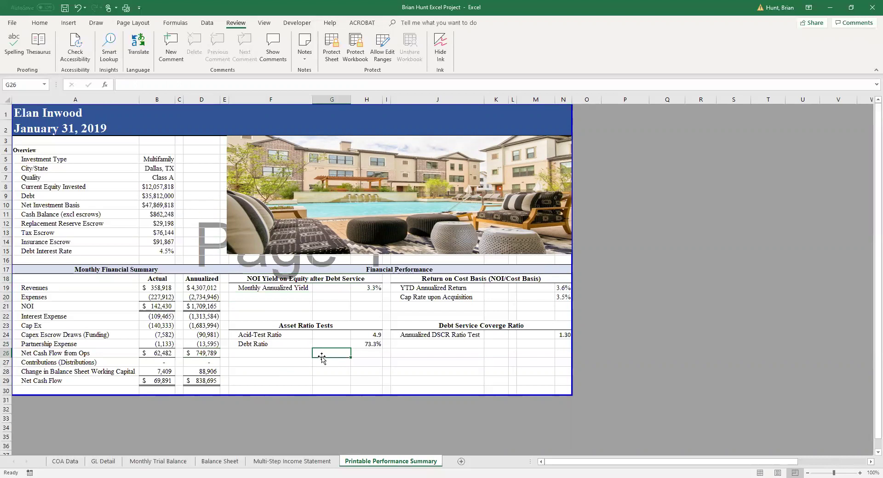
Revisit the Multi-Step Income Statement and Monthly Trial Balance, and browse the account transactions in GL Detail
{"action": "left_click", "coordinate": [286, 462]}
{"action": "left_click", "coordinate": [272, 275]}
{"action": "left_click", "coordinate": [272, 185]}
{"action": "left_click", "coordinate": [169, 462]}
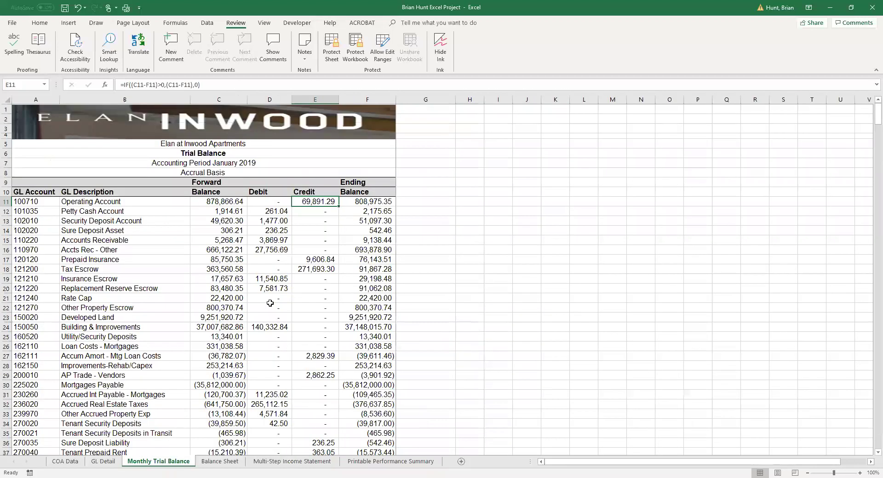
{"action": "left_click", "coordinate": [110, 461]}
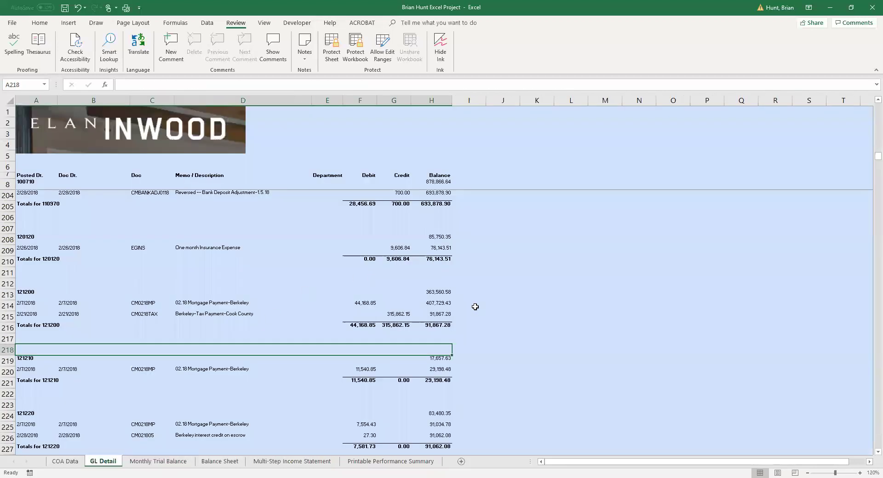
{"action": "left_click", "coordinate": [478, 307]}
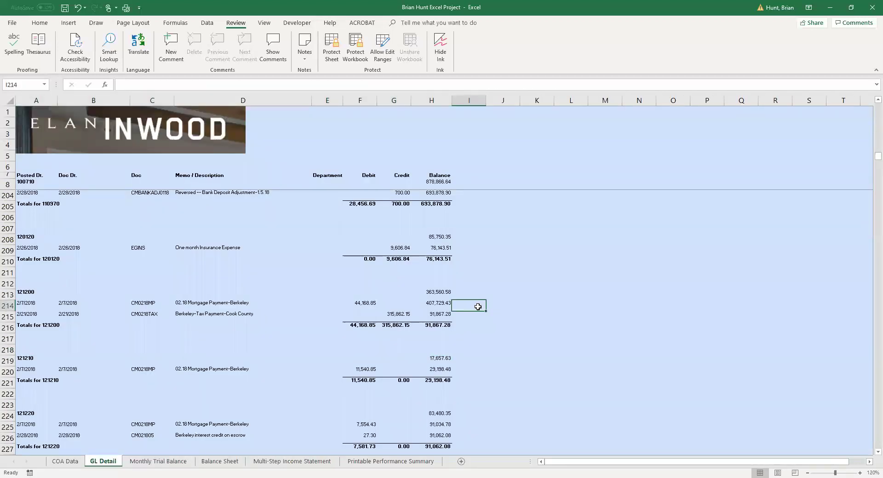
{"action": "left_click", "coordinate": [502, 305]}
{"action": "scroll", "coordinate": [235, 294], "scroll_direction": "down", "scroll_amount": 7}
{"action": "scroll", "coordinate": [243, 290], "scroll_direction": "up", "scroll_amount": 4}
{"action": "scroll", "coordinate": [245, 289], "scroll_direction": "up", "scroll_amount": 20}
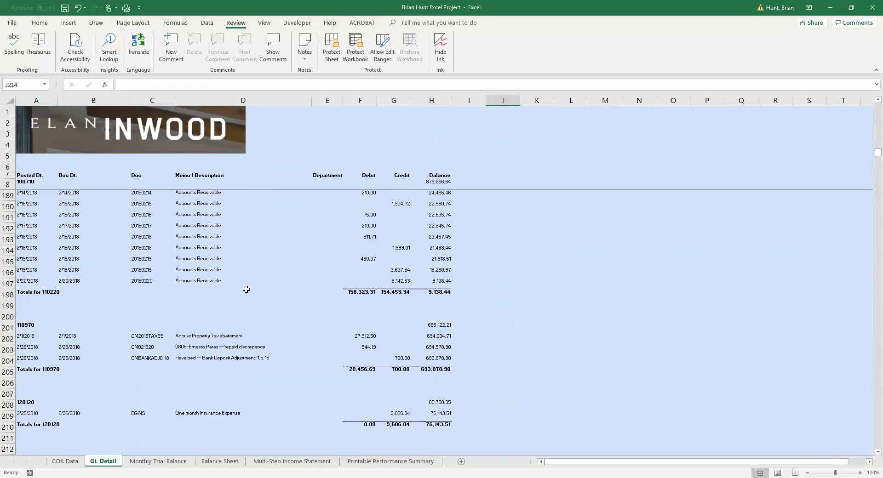
{"action": "left_click_drag", "start_coordinate": [559, 313], "coordinate": [559, 308]}
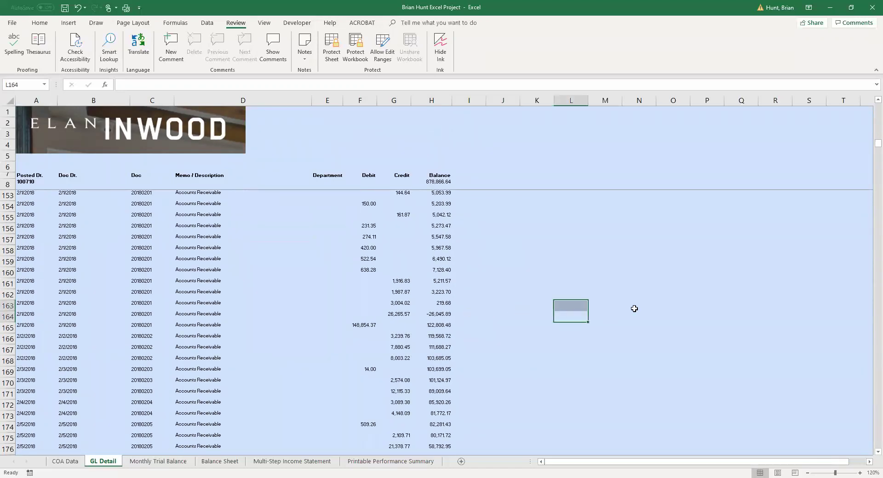
Go through the trial balance and financial statement sheets to the Printable Performance Summary and check the Monthly Annualized Yield
{"action": "left_click", "coordinate": [159, 461]}
{"action": "left_click", "coordinate": [243, 462]}
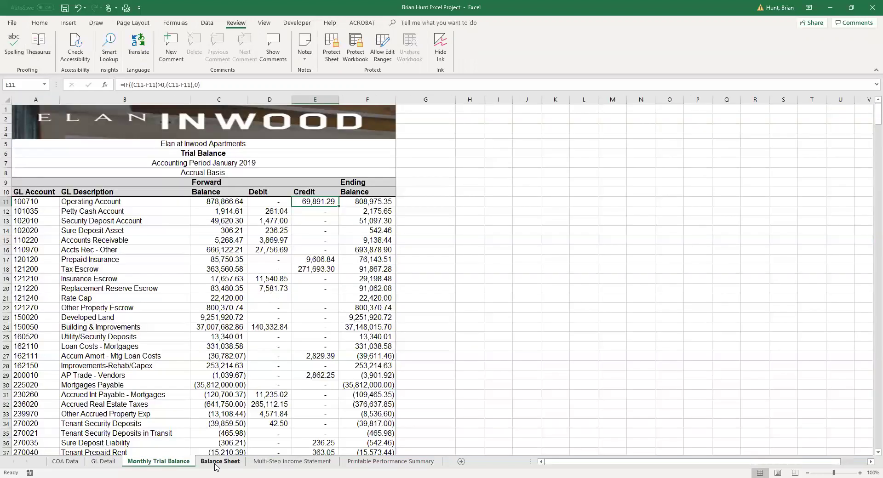
{"action": "left_click", "coordinate": [263, 462]}
{"action": "scroll", "coordinate": [309, 407], "scroll_direction": "up", "scroll_amount": 10}
{"action": "left_click", "coordinate": [369, 462]}
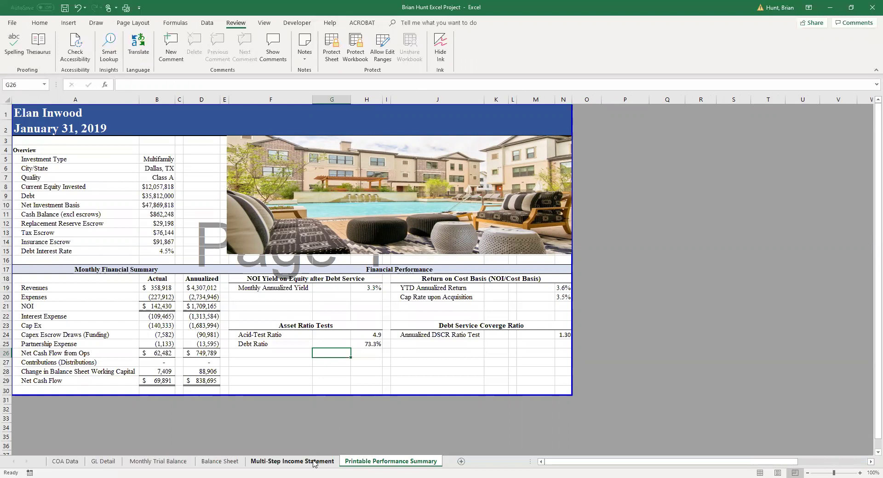
{"action": "left_click", "coordinate": [366, 381]}
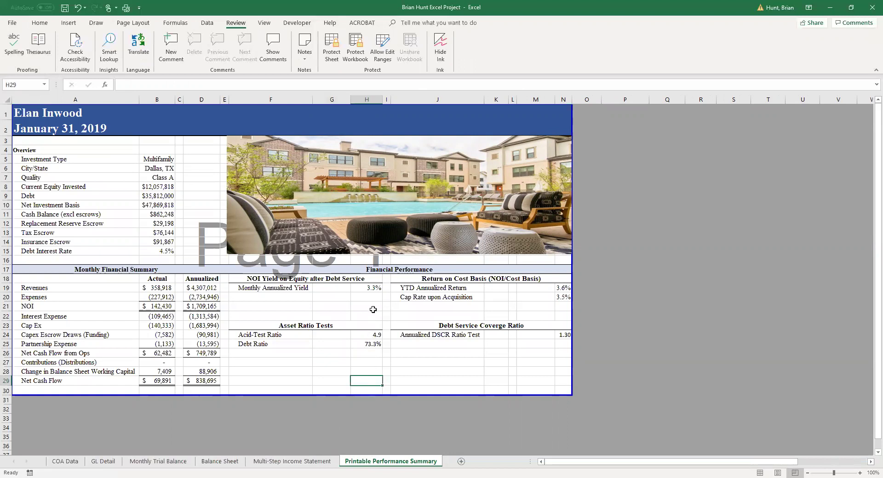
{"action": "left_click", "coordinate": [371, 288]}
{"action": "left_click", "coordinate": [363, 362]}
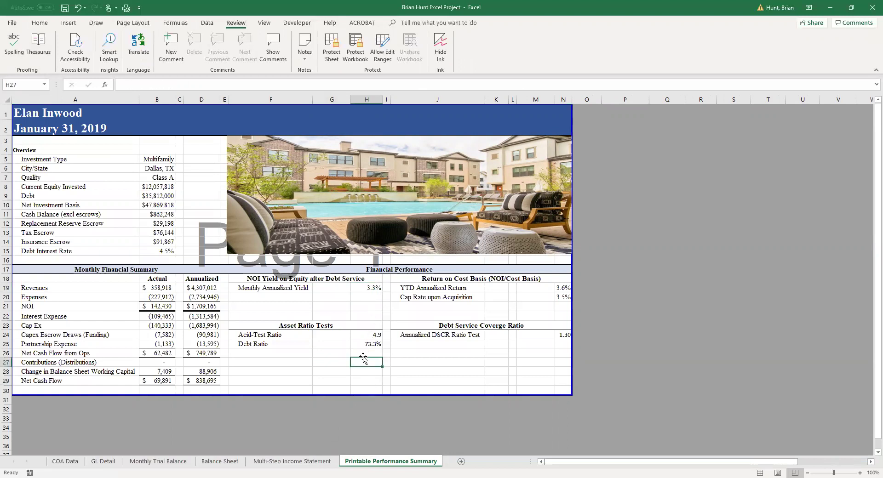
{"action": "left_click", "coordinate": [356, 314]}
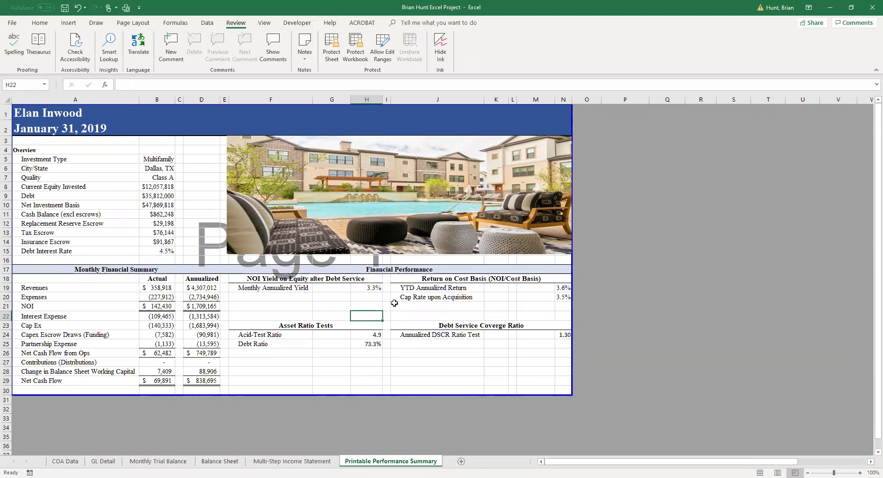
{"action": "left_click", "coordinate": [564, 286]}
{"action": "left_click", "coordinate": [543, 343]}
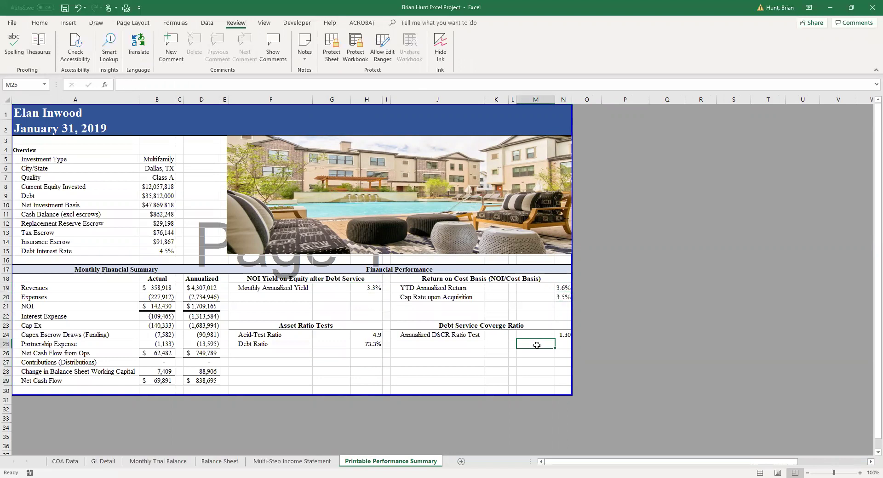
{"action": "left_click", "coordinate": [416, 359]}
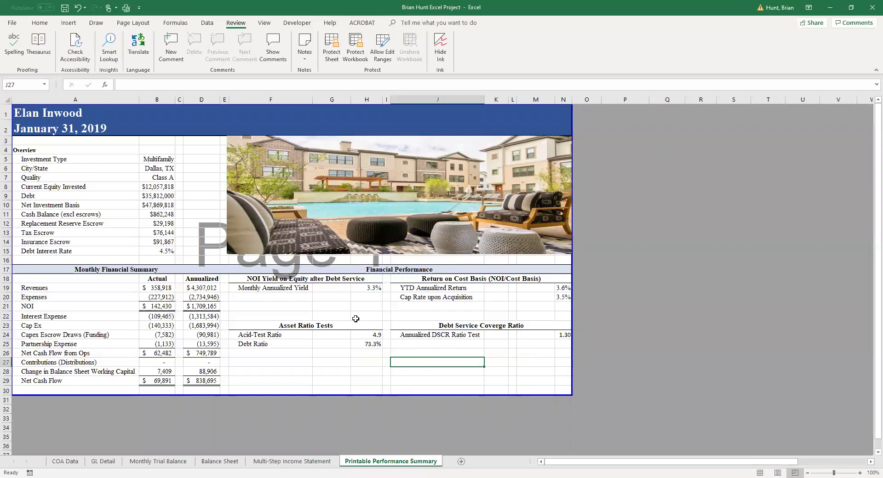
{"action": "left_click_drag", "start_coordinate": [268, 302], "coordinate": [278, 309]}
{"action": "left_click_drag", "start_coordinate": [273, 350], "coordinate": [271, 364]}
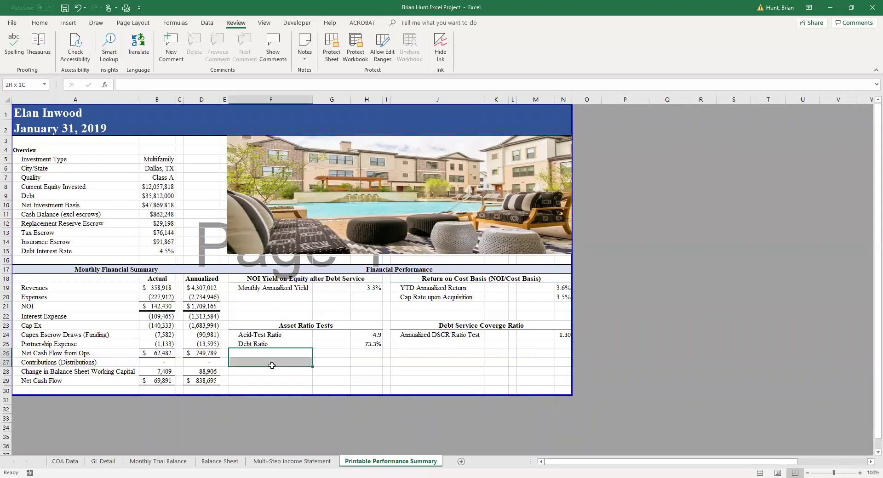
{"action": "left_click", "coordinate": [469, 378]}
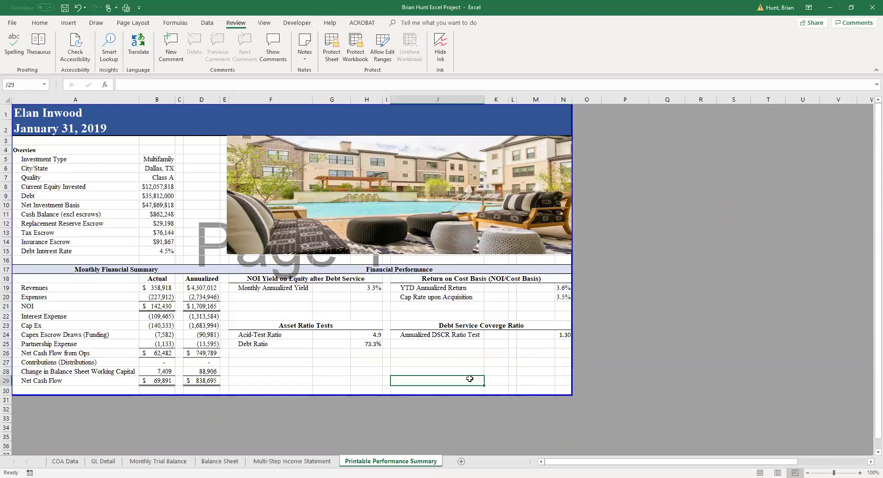
Trace the cells behind the Monthly Annualized Yield formula under NOI Yield on Equity after Debt Service
{"action": "left_click", "coordinate": [371, 290]}
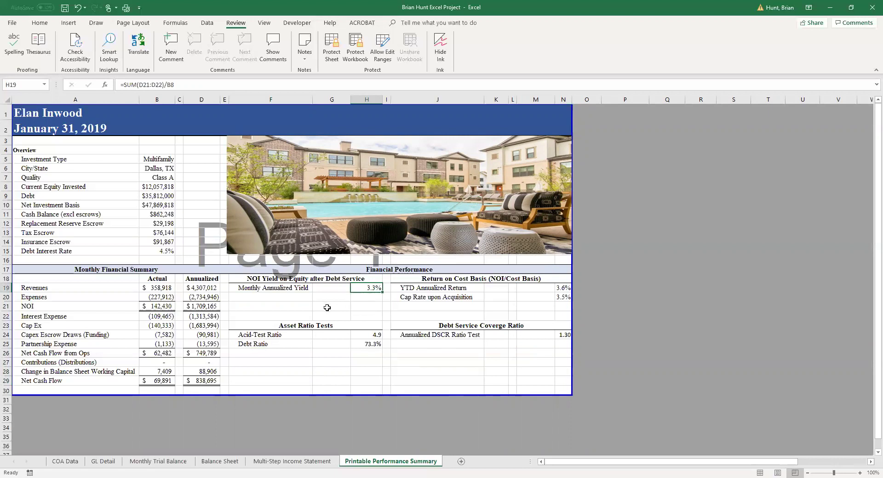
{"action": "left_click", "coordinate": [200, 87]}
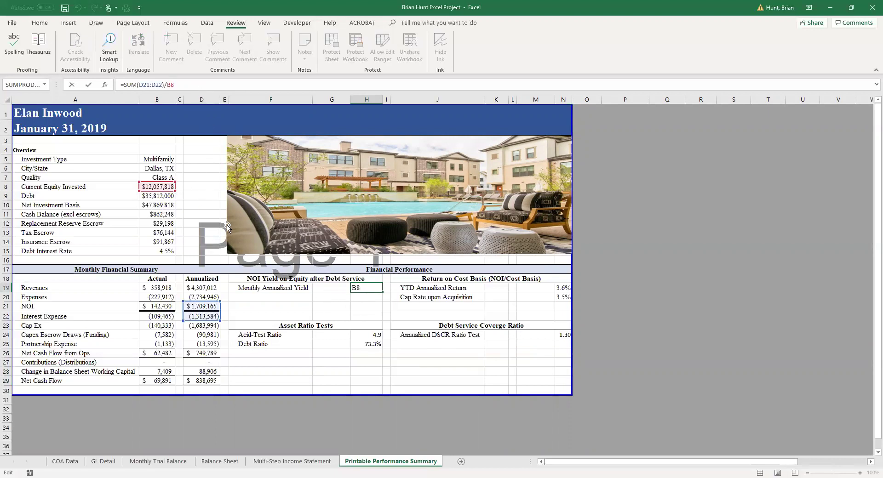
{"action": "left_click", "coordinate": [289, 316]}
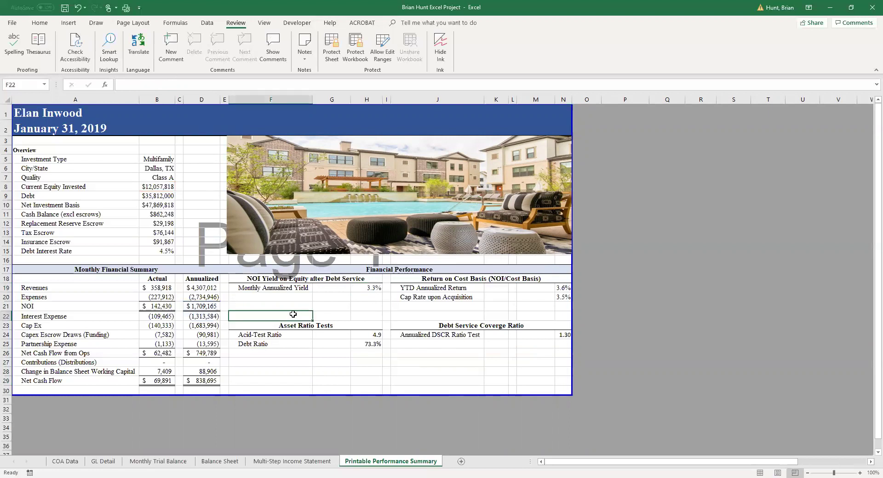
Trace the YTD Annualized Return formula and check the Cap Rate upon Acquisition entry under Return on Cost Basis
{"action": "left_click", "coordinate": [439, 290]}
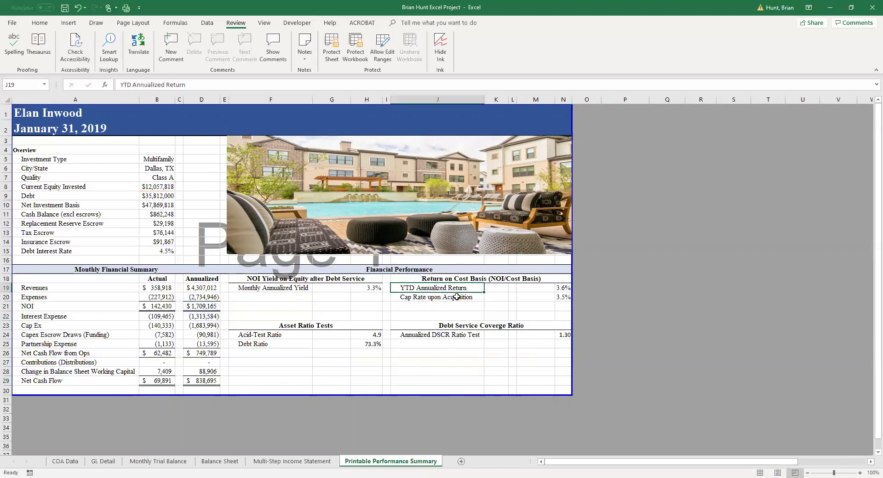
{"action": "left_click", "coordinate": [562, 288]}
{"action": "left_click", "coordinate": [149, 86]}
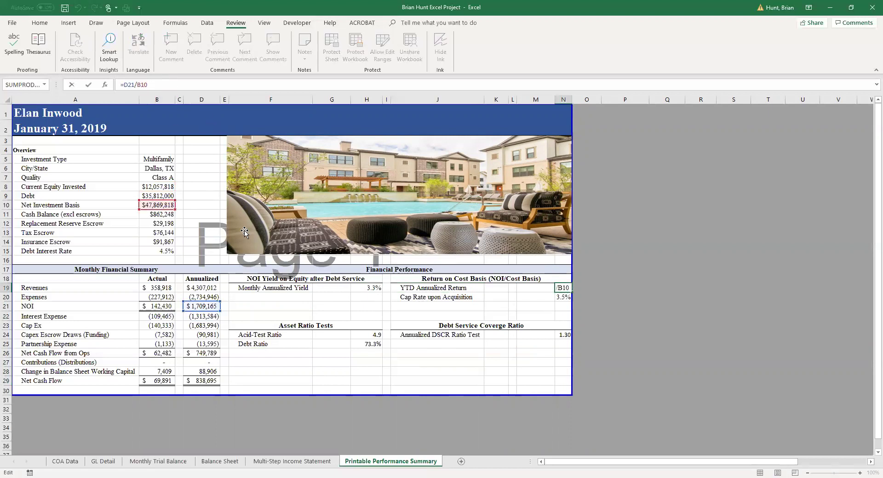
{"action": "left_click", "coordinate": [462, 316]}
{"action": "left_click", "coordinate": [561, 296]}
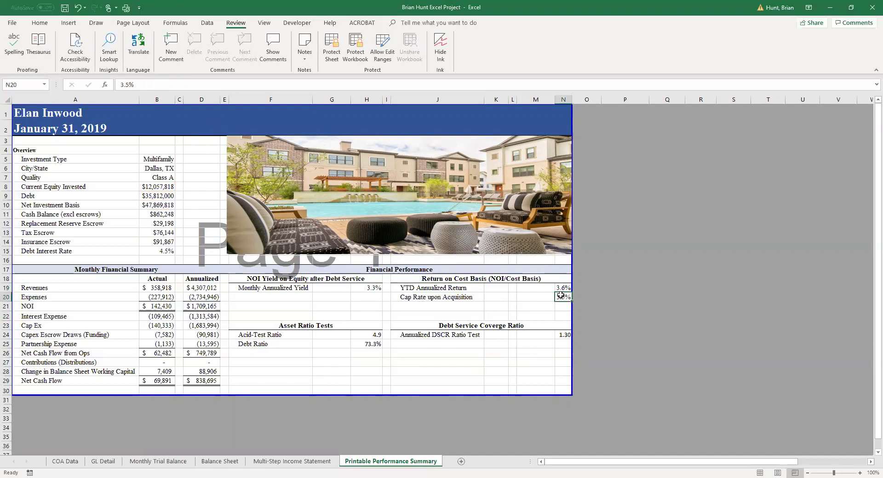
{"action": "left_click", "coordinate": [452, 298]}
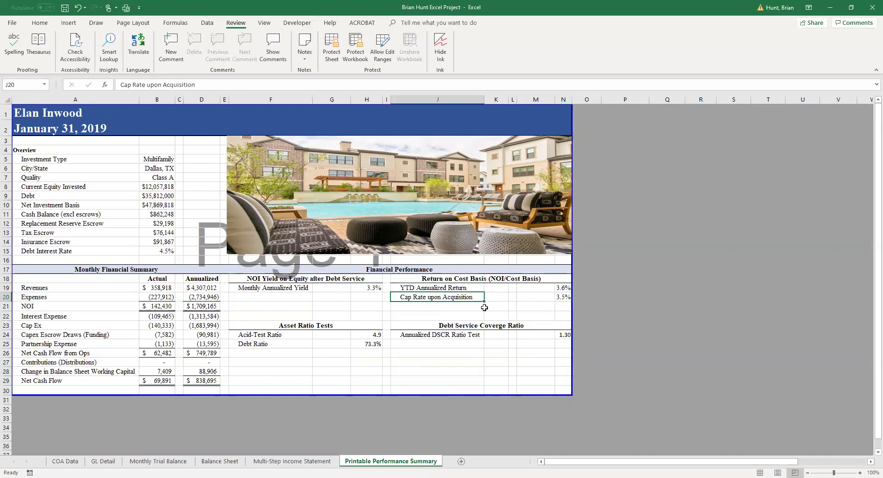
{"action": "left_click", "coordinate": [563, 298]}
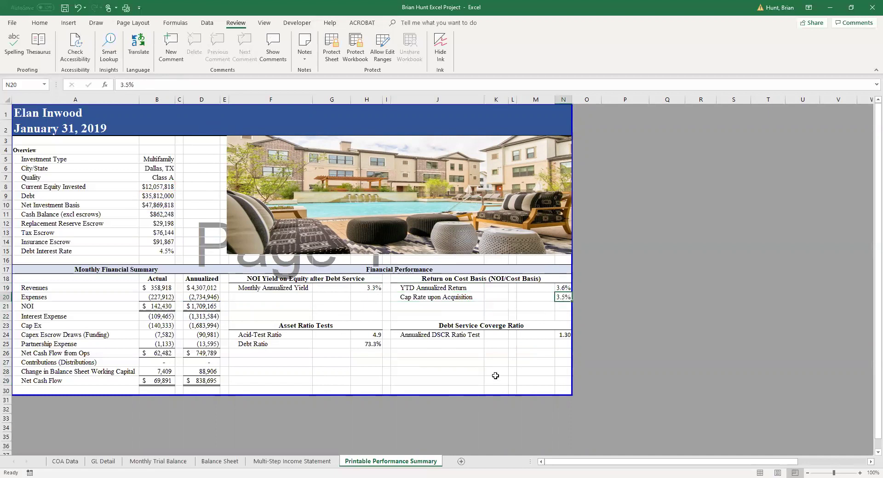
{"action": "left_click_drag", "start_coordinate": [455, 379], "coordinate": [427, 371]}
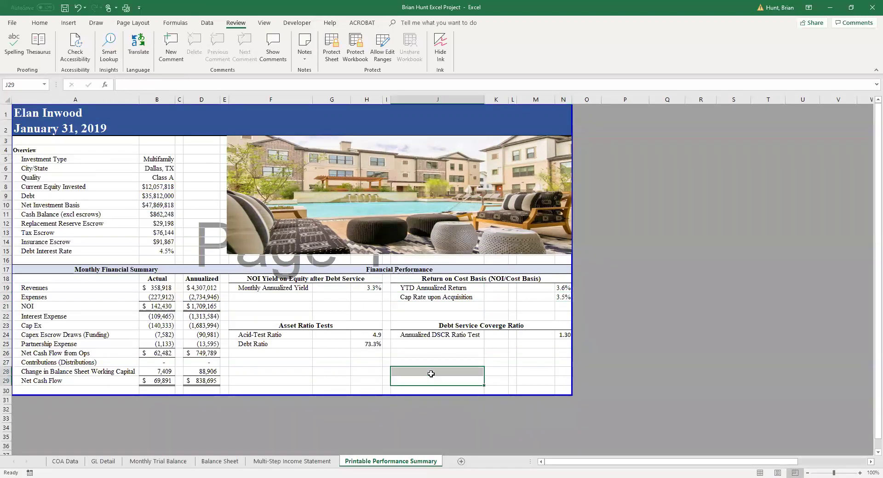
Inspect the Acid-Test Ratio and Debt Ratio formulas under Asset Ratio Tests
{"action": "left_click", "coordinate": [271, 337]}
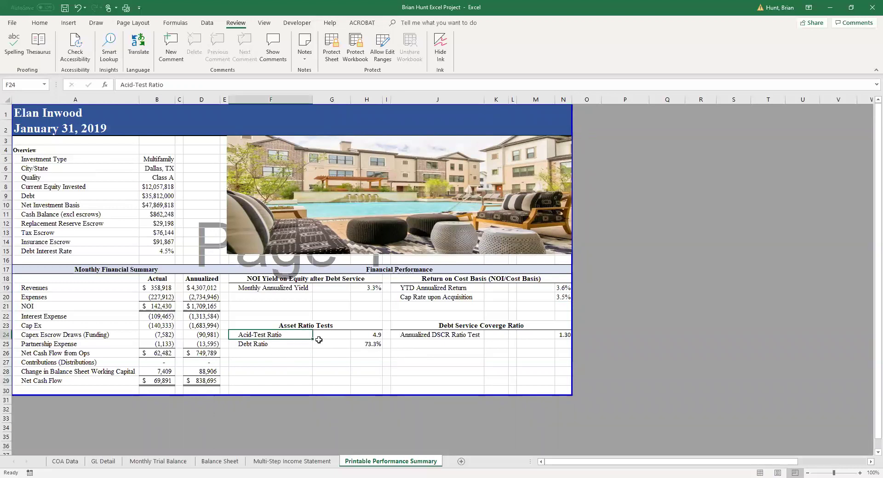
{"action": "left_click", "coordinate": [375, 336]}
{"action": "left_click", "coordinate": [662, 85]}
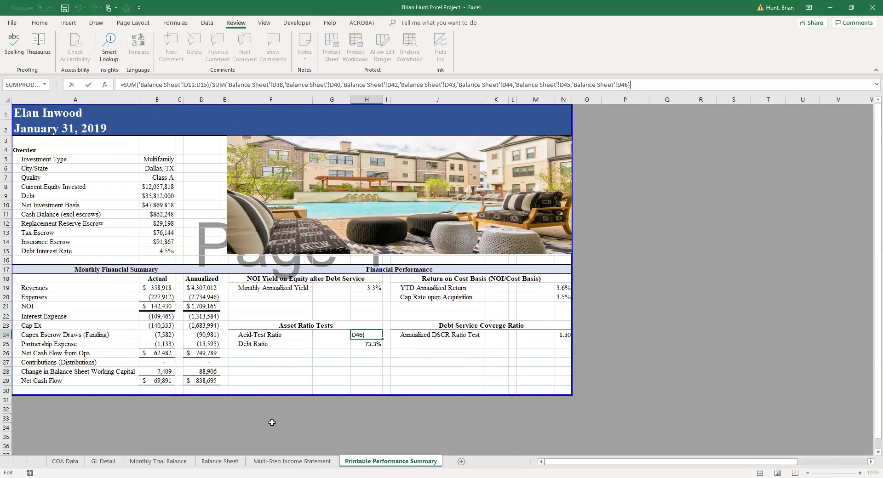
{"action": "left_click", "coordinate": [420, 369]}
{"action": "left_click", "coordinate": [371, 344]}
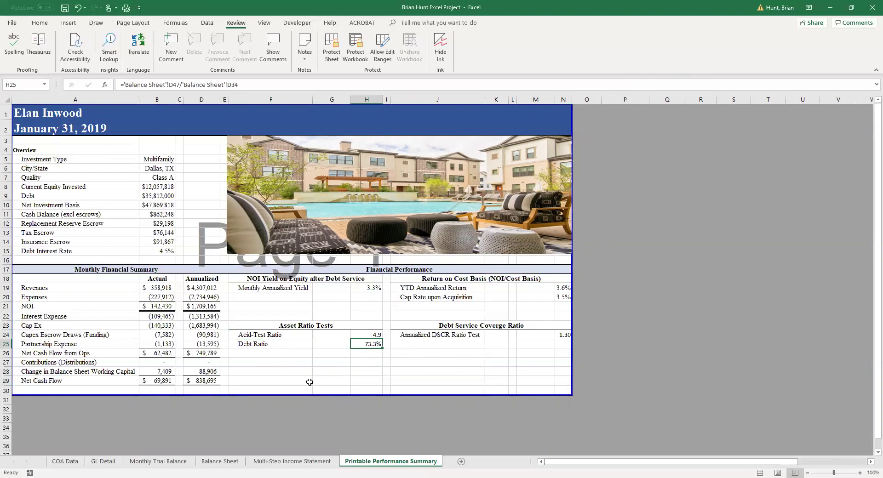
{"action": "left_click", "coordinate": [459, 381]}
Trace the cells behind the Annualized DSCR Ratio Test formula in the debt service coverage section
{"action": "left_click", "coordinate": [455, 325]}
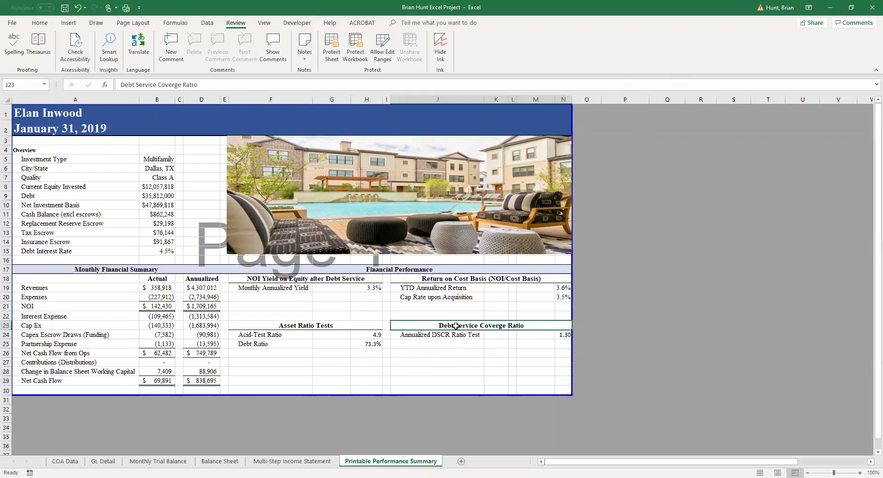
{"action": "left_click", "coordinate": [460, 362]}
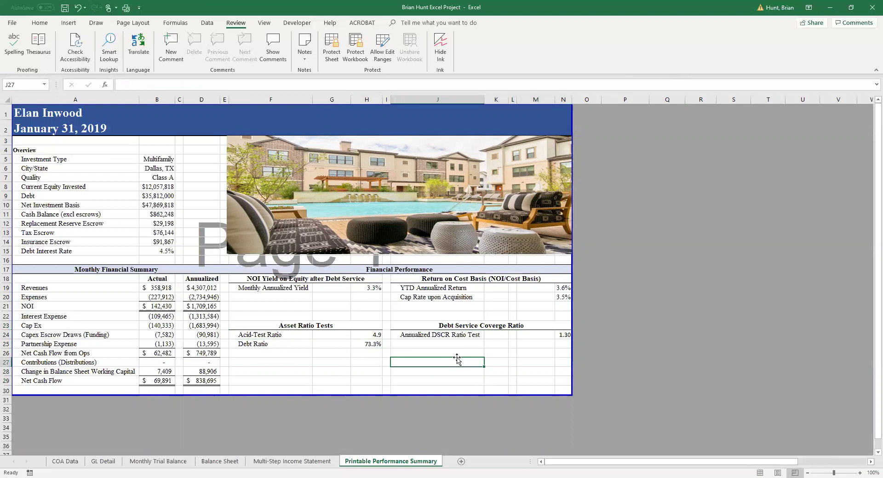
{"action": "left_click", "coordinate": [558, 334]}
{"action": "left_click", "coordinate": [310, 83]}
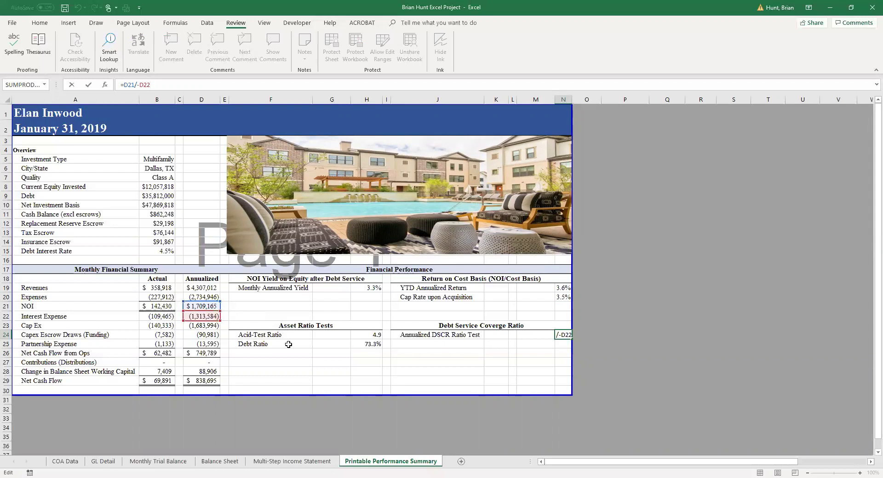
{"action": "key", "text": "Return"}
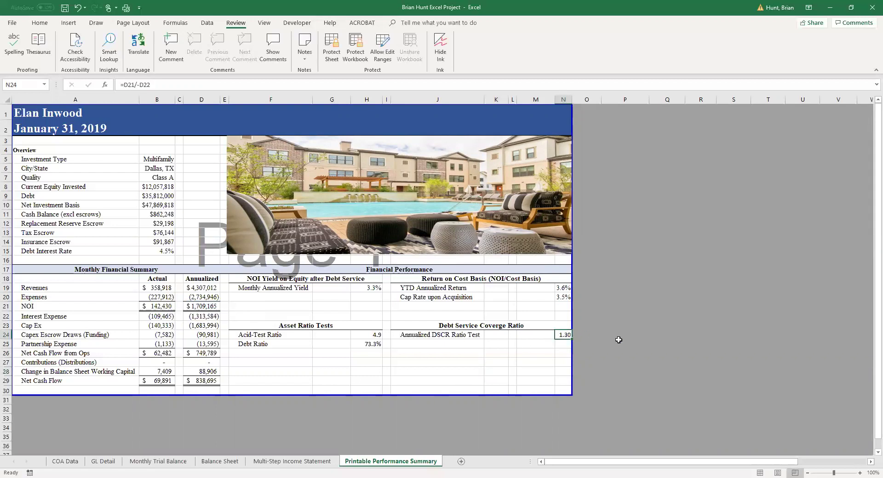
{"action": "left_click", "coordinate": [619, 342]}
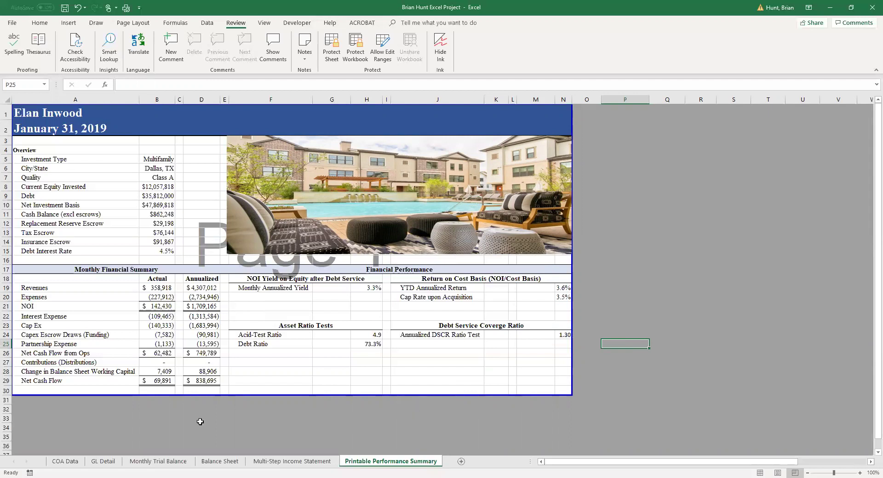
Browse the GL Detail sheet from its first transactions to the last account totals
{"action": "left_click", "coordinate": [103, 461]}
{"action": "scroll", "coordinate": [204, 383], "scroll_direction": "up", "scroll_amount": 20}
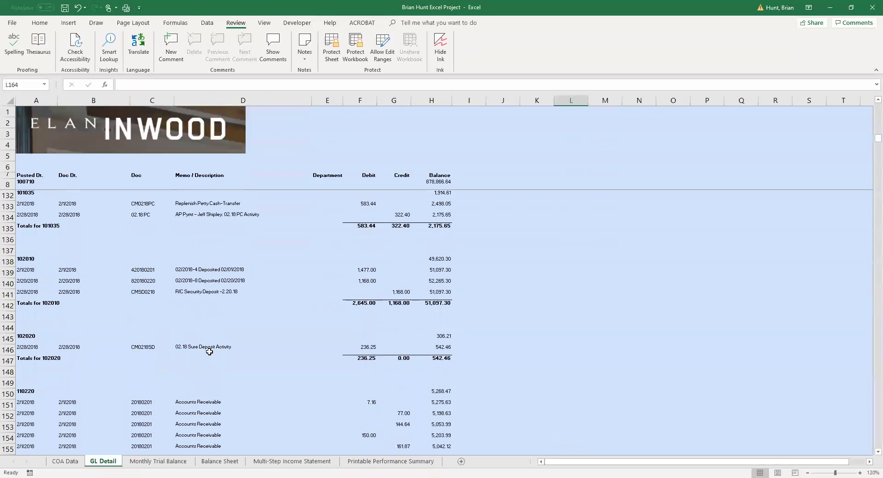
{"action": "scroll", "coordinate": [531, 349], "scroll_direction": "up", "scroll_amount": 19}
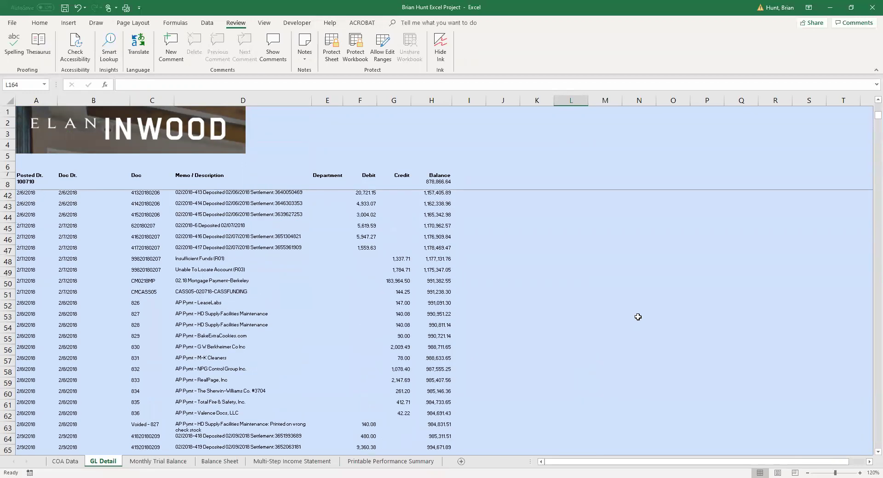
{"action": "left_click", "coordinate": [639, 284]}
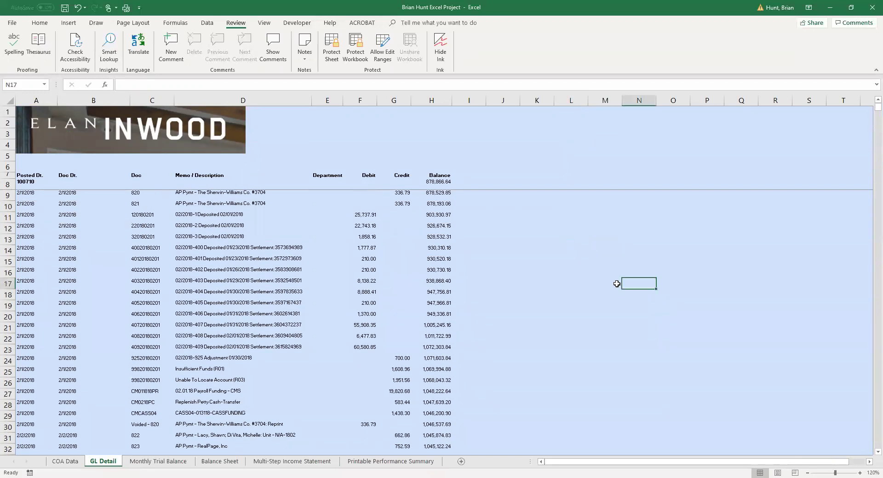
{"action": "scroll", "coordinate": [476, 246], "scroll_direction": "down", "scroll_amount": 11}
{"action": "scroll", "coordinate": [477, 257], "scroll_direction": "down", "scroll_amount": 18}
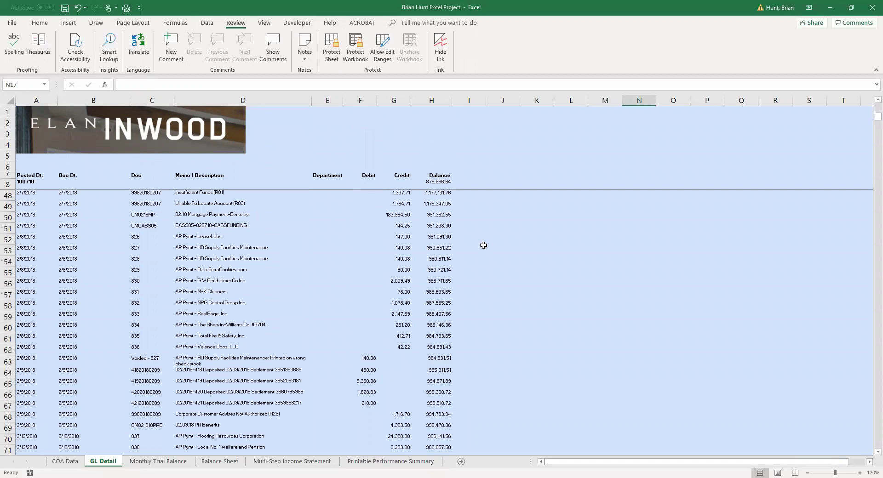
{"action": "scroll", "coordinate": [488, 259], "scroll_direction": "down", "scroll_amount": 9}
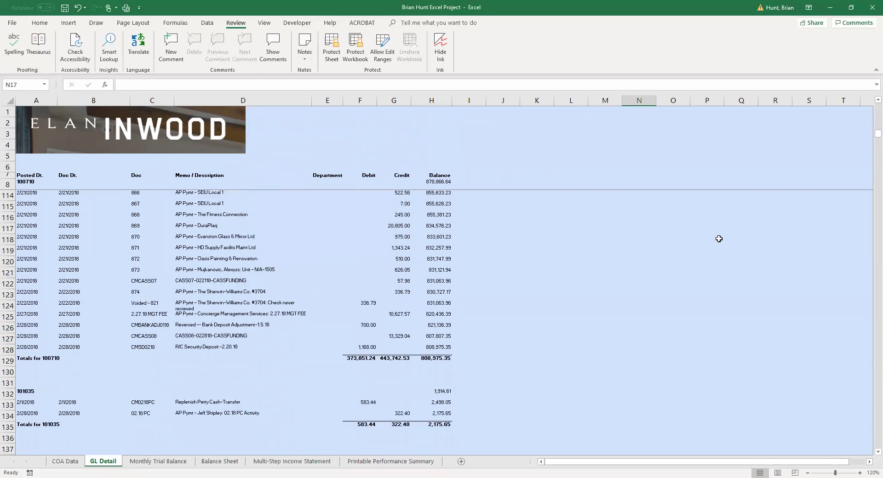
{"action": "left_click_drag", "start_coordinate": [869, 139], "coordinate": [868, 421]}
{"action": "scroll", "coordinate": [538, 276], "scroll_direction": "down", "scroll_amount": 20}
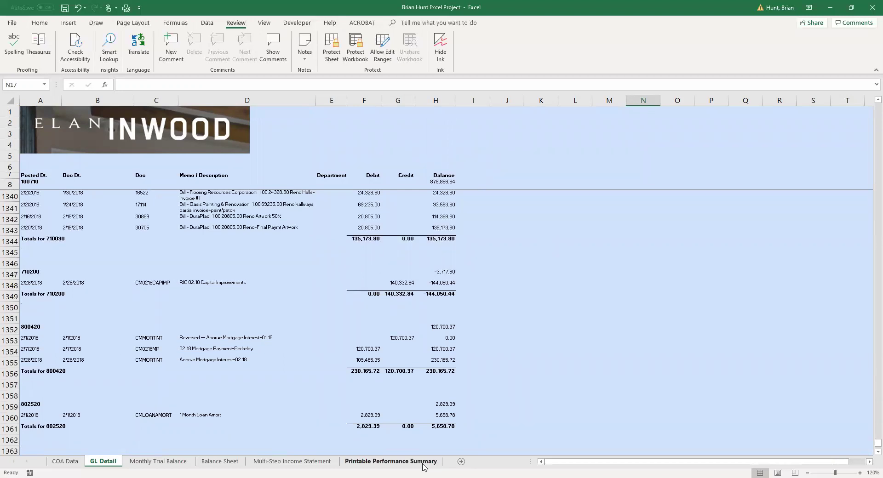
Return to the Printable Performance Summary, preview its printout, and go back to the sheet without printing
{"action": "left_click", "coordinate": [420, 461]}
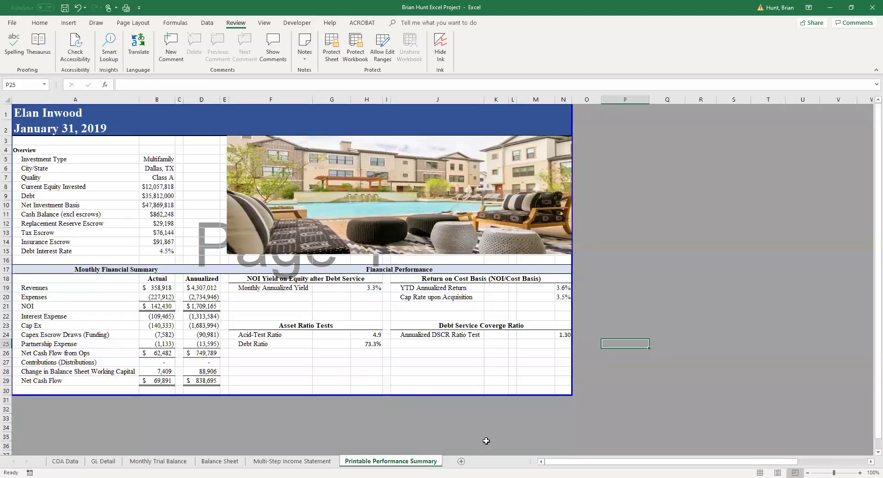
{"action": "left_click", "coordinate": [441, 428]}
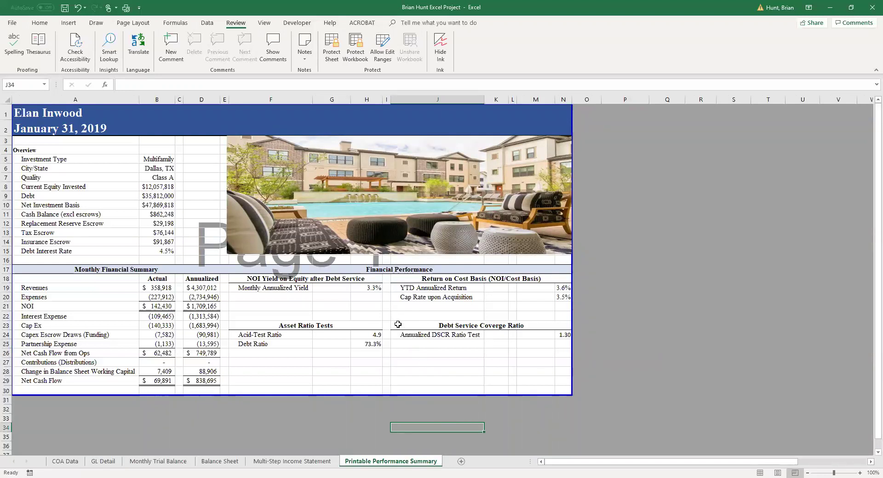
{"action": "key", "text": "ctrl+p"}
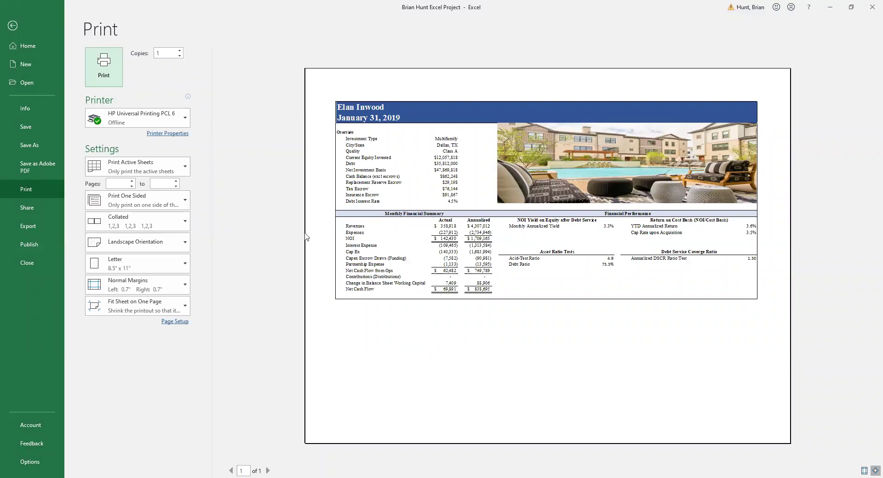
{"action": "left_click", "coordinate": [14, 25]}
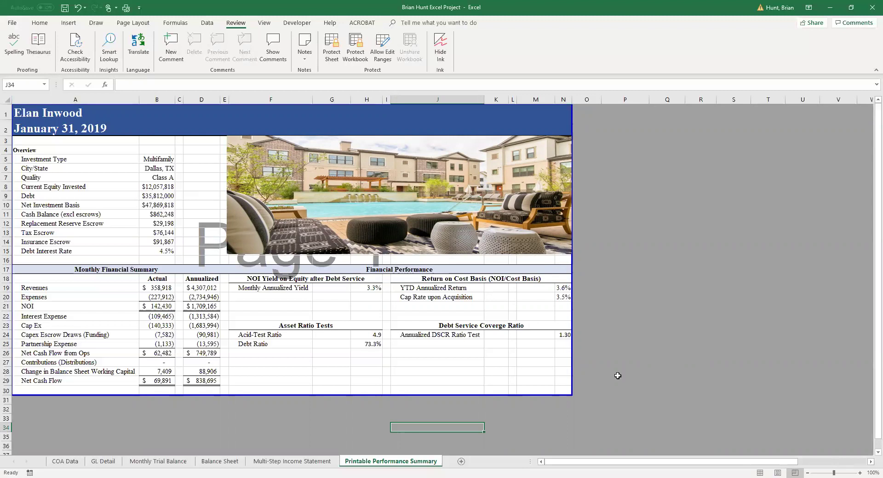
{"action": "key", "text": "alt+r"}
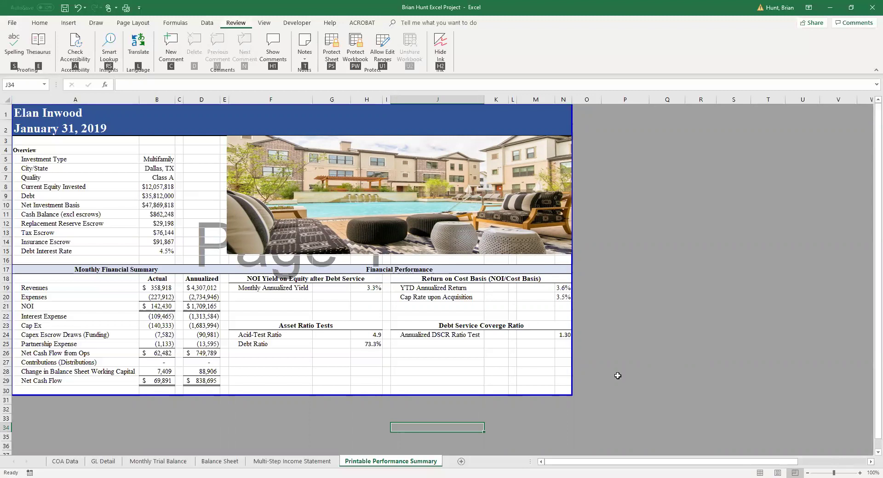